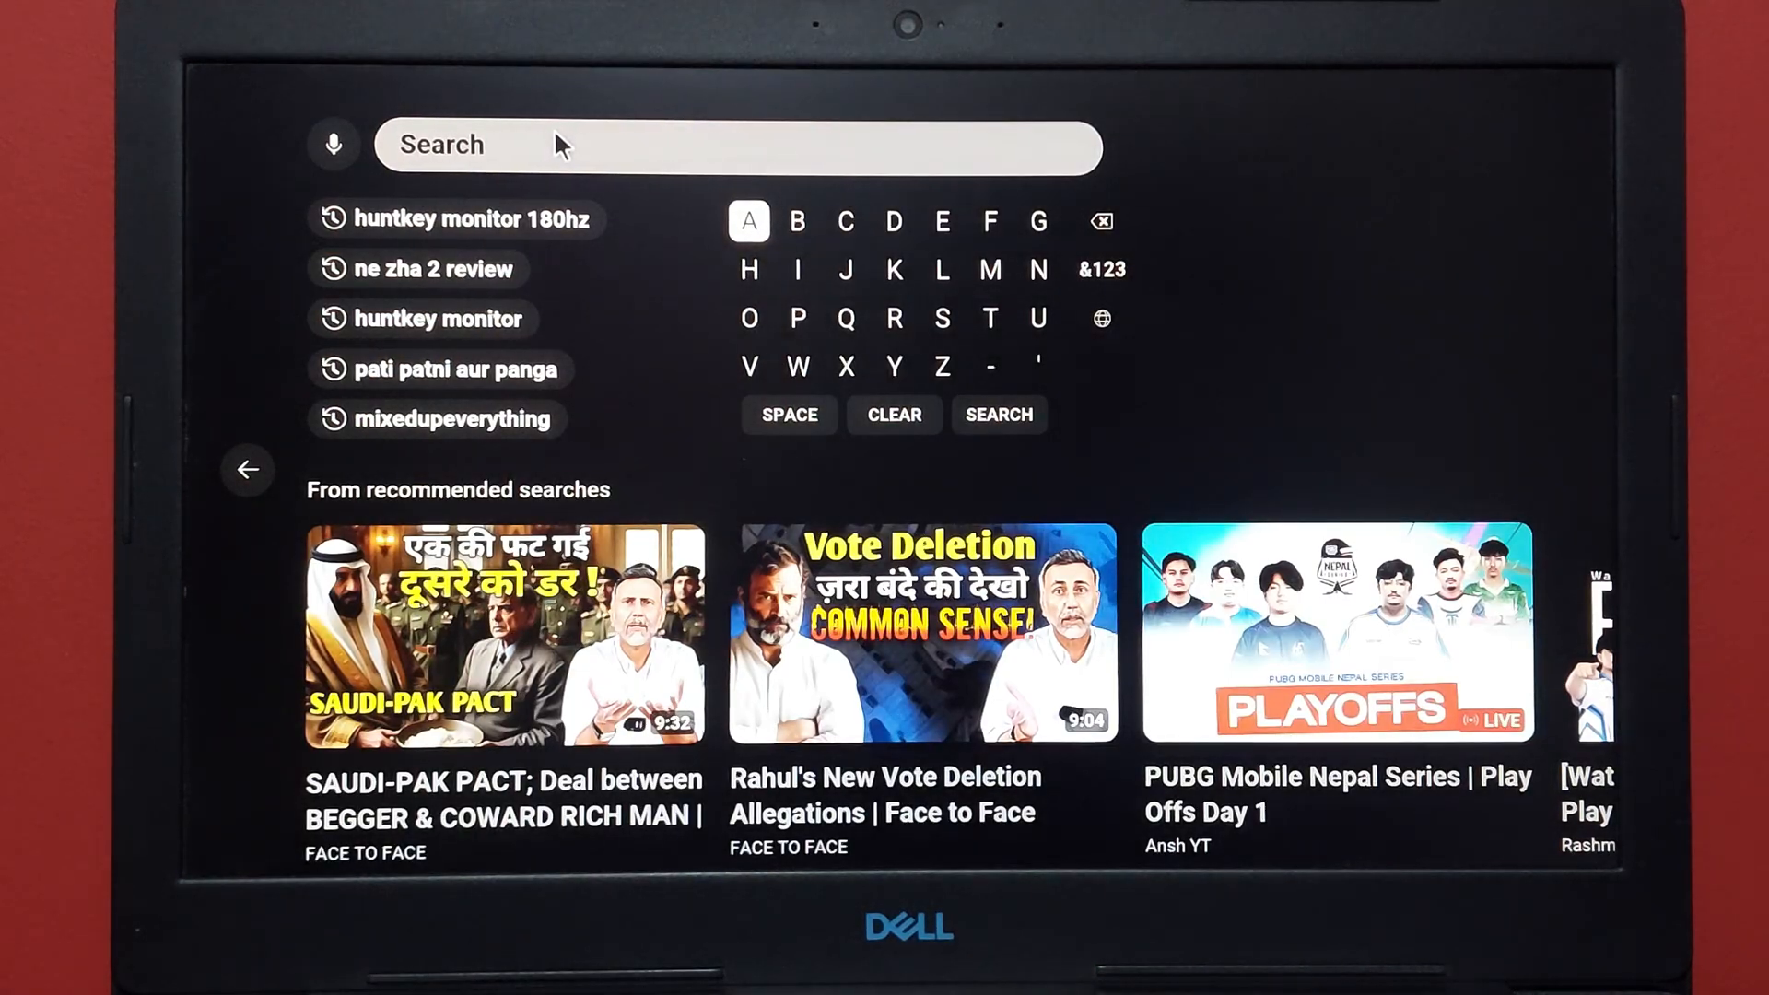
pyautogui.write('4')
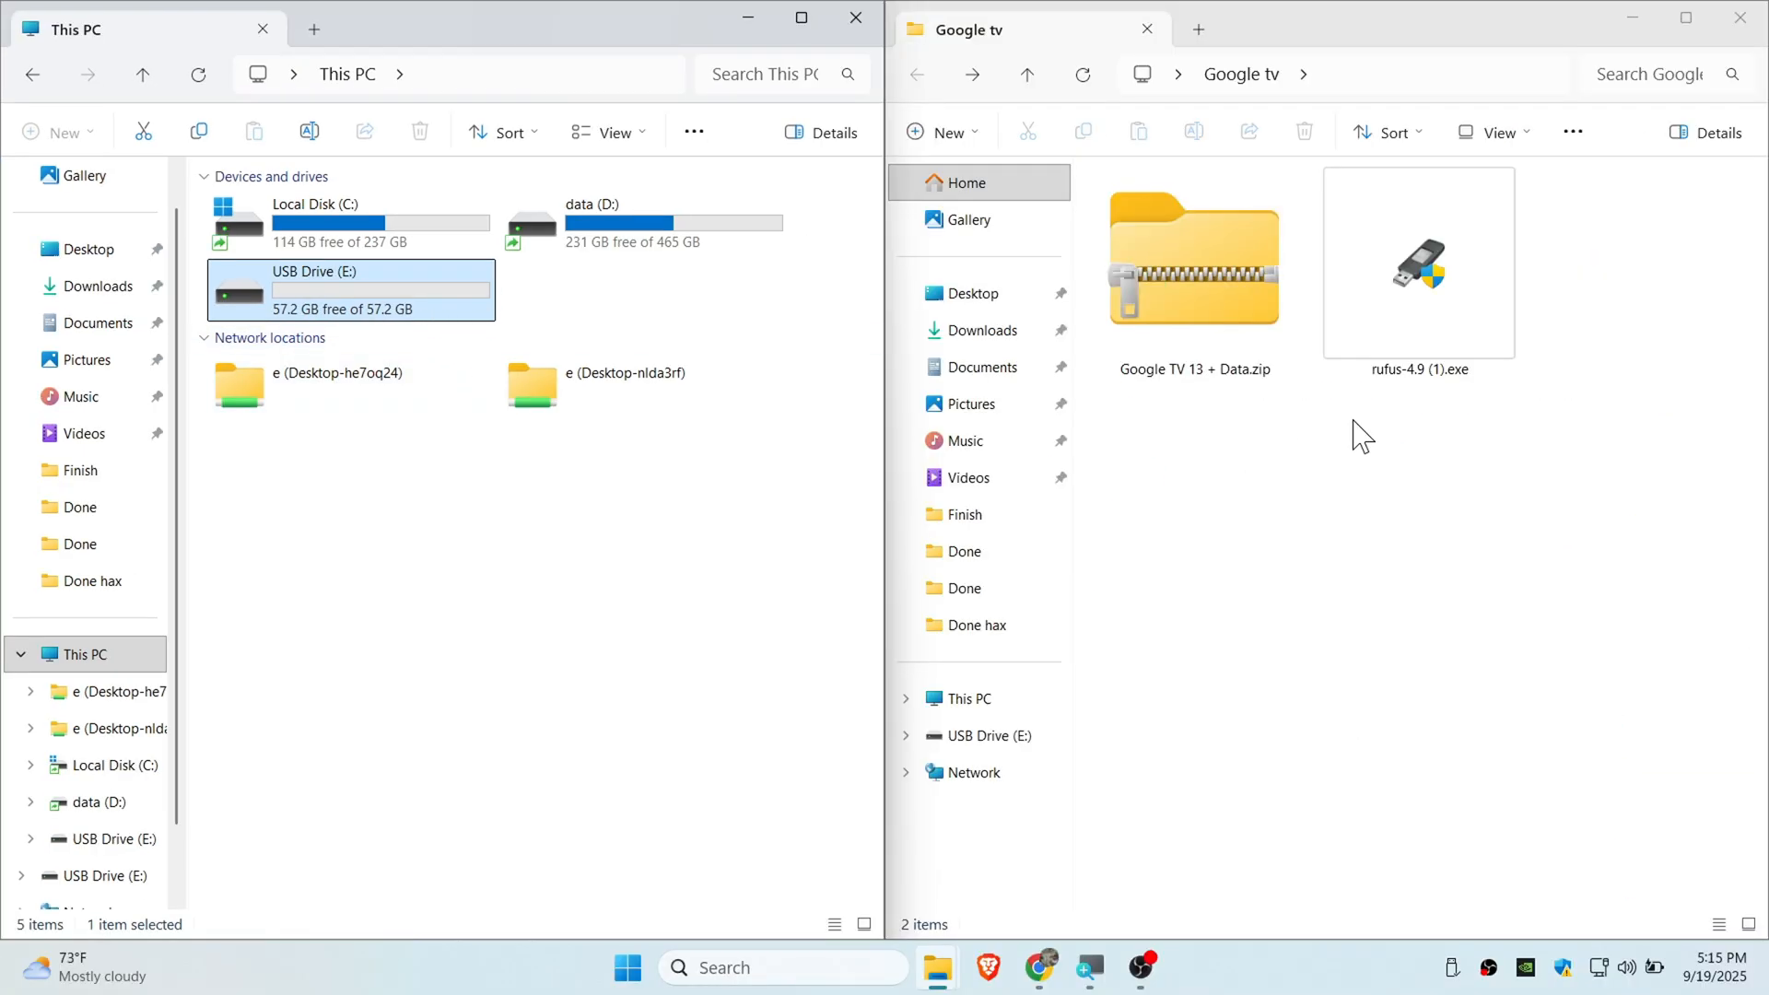
# Step: Extract Google TV 13 + Data.zip into the suggested Google TV 13 + Data folder
pyautogui.click(1235, 297)
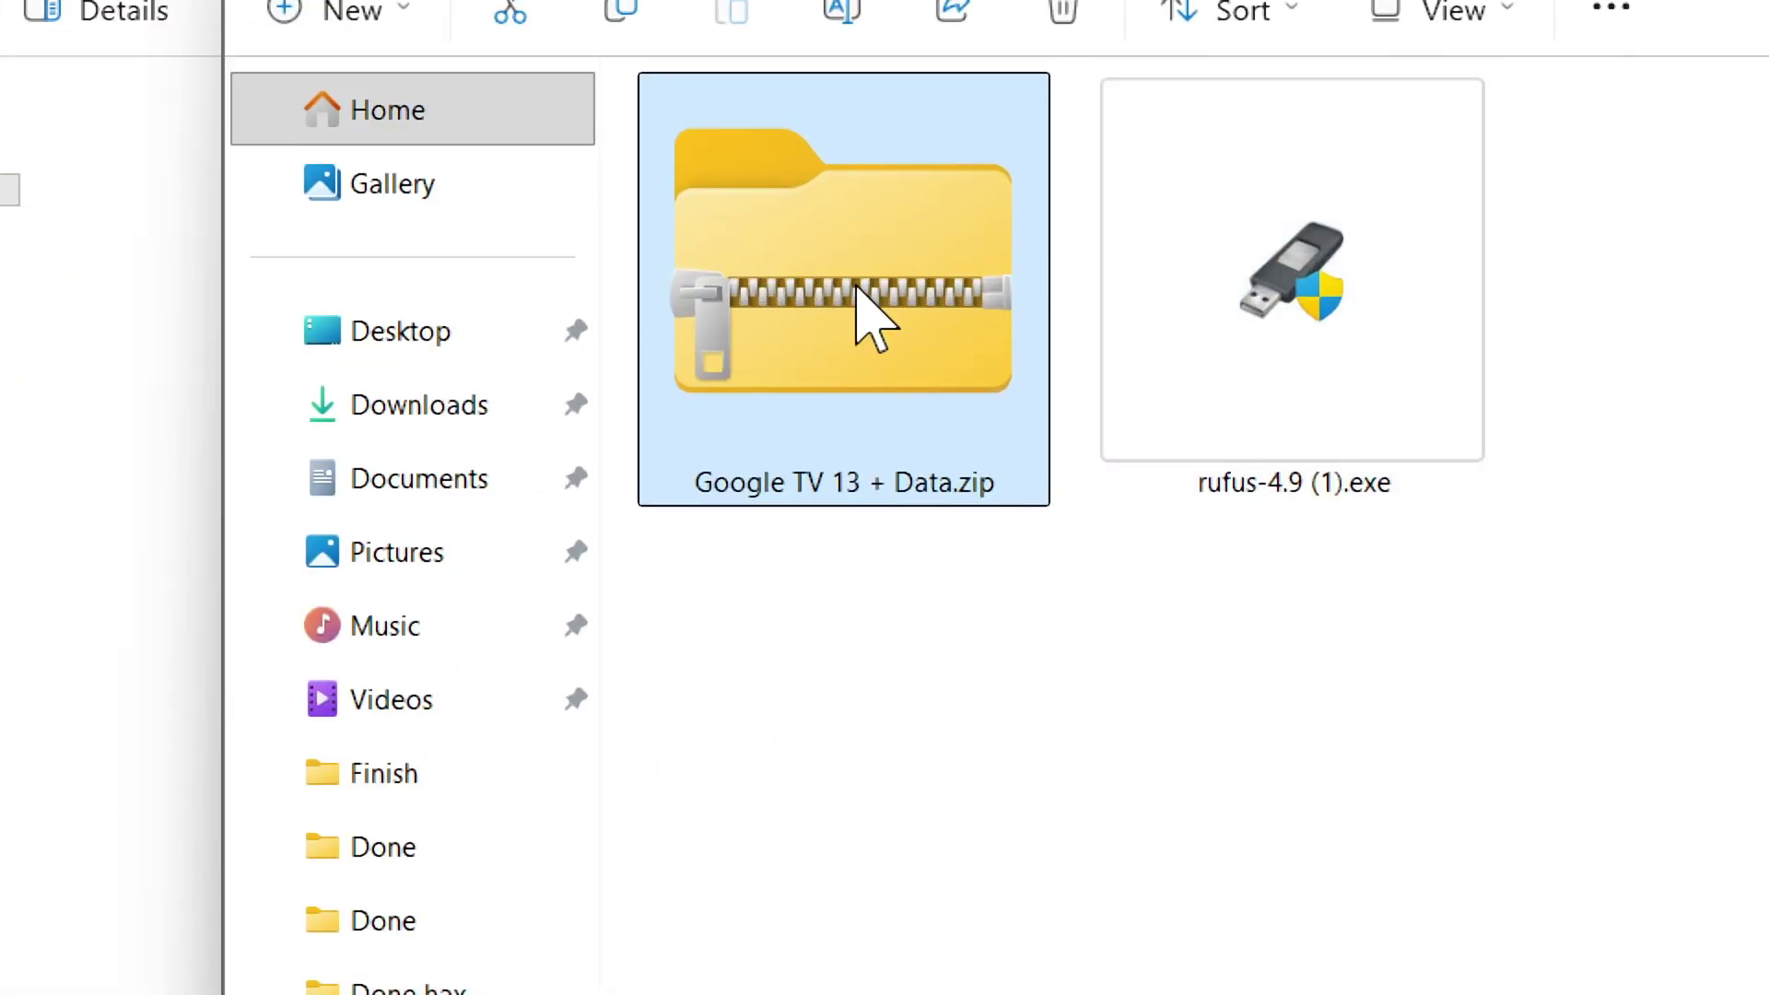
pyautogui.rightClick(1251, 282)
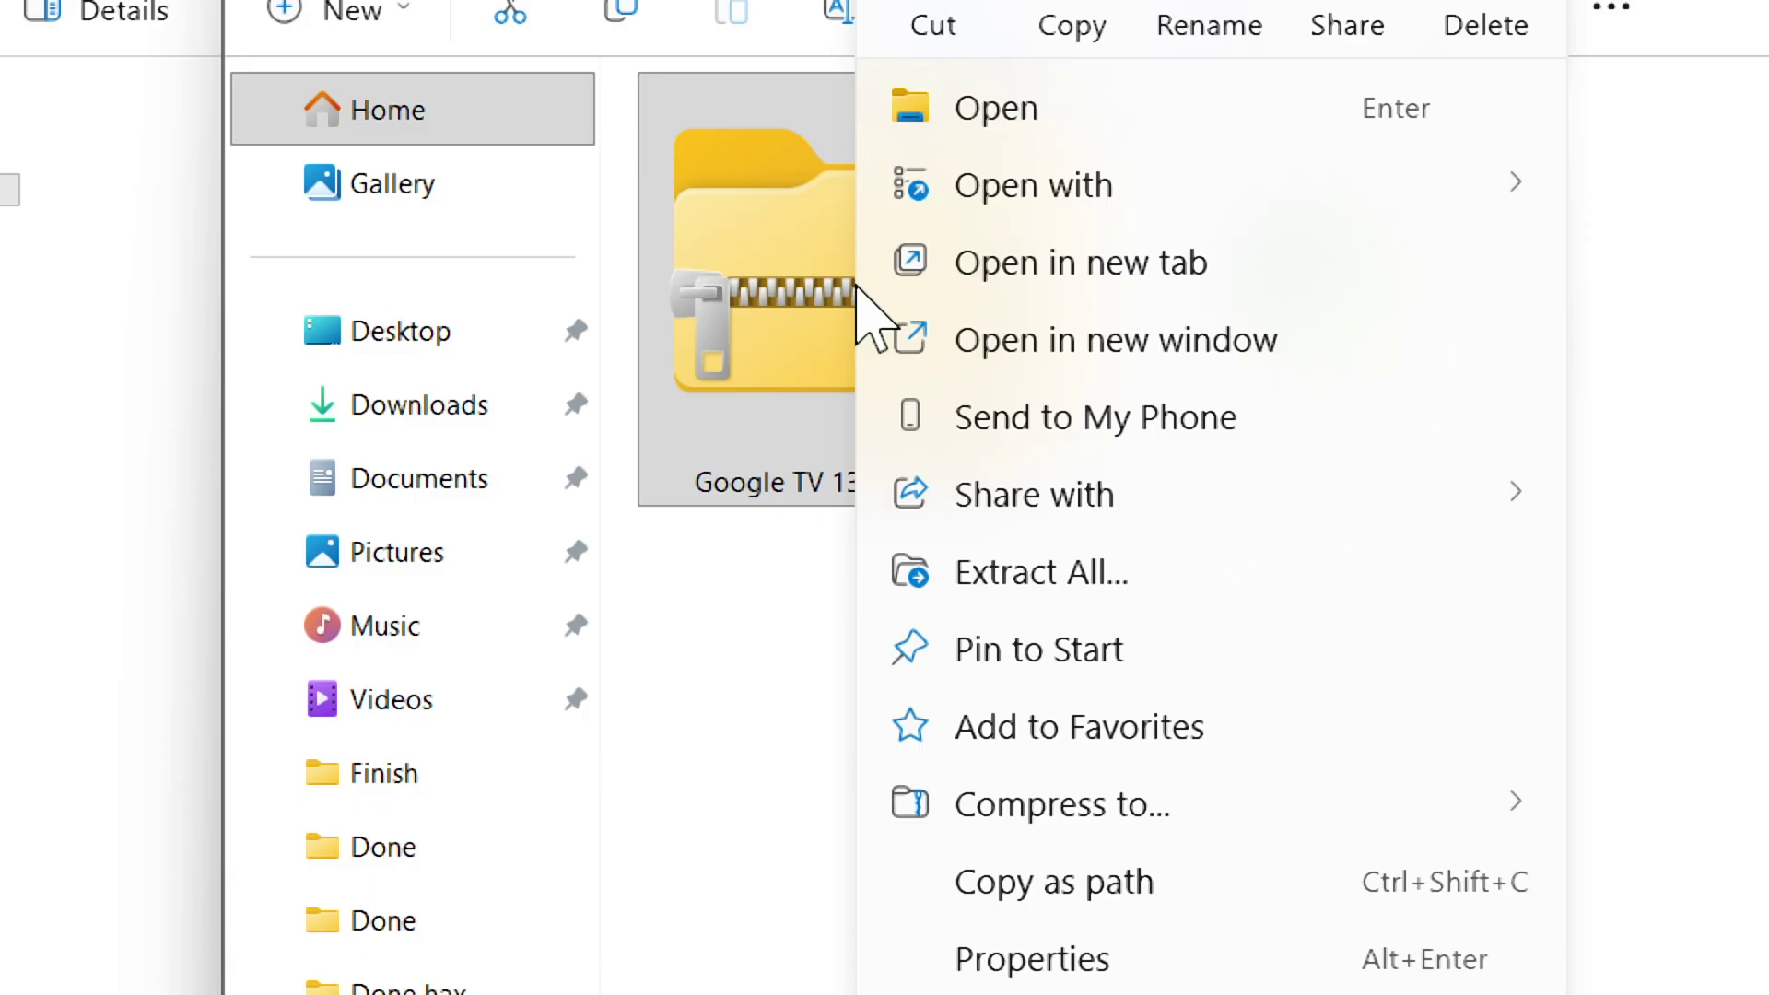
pyautogui.click(1093, 572)
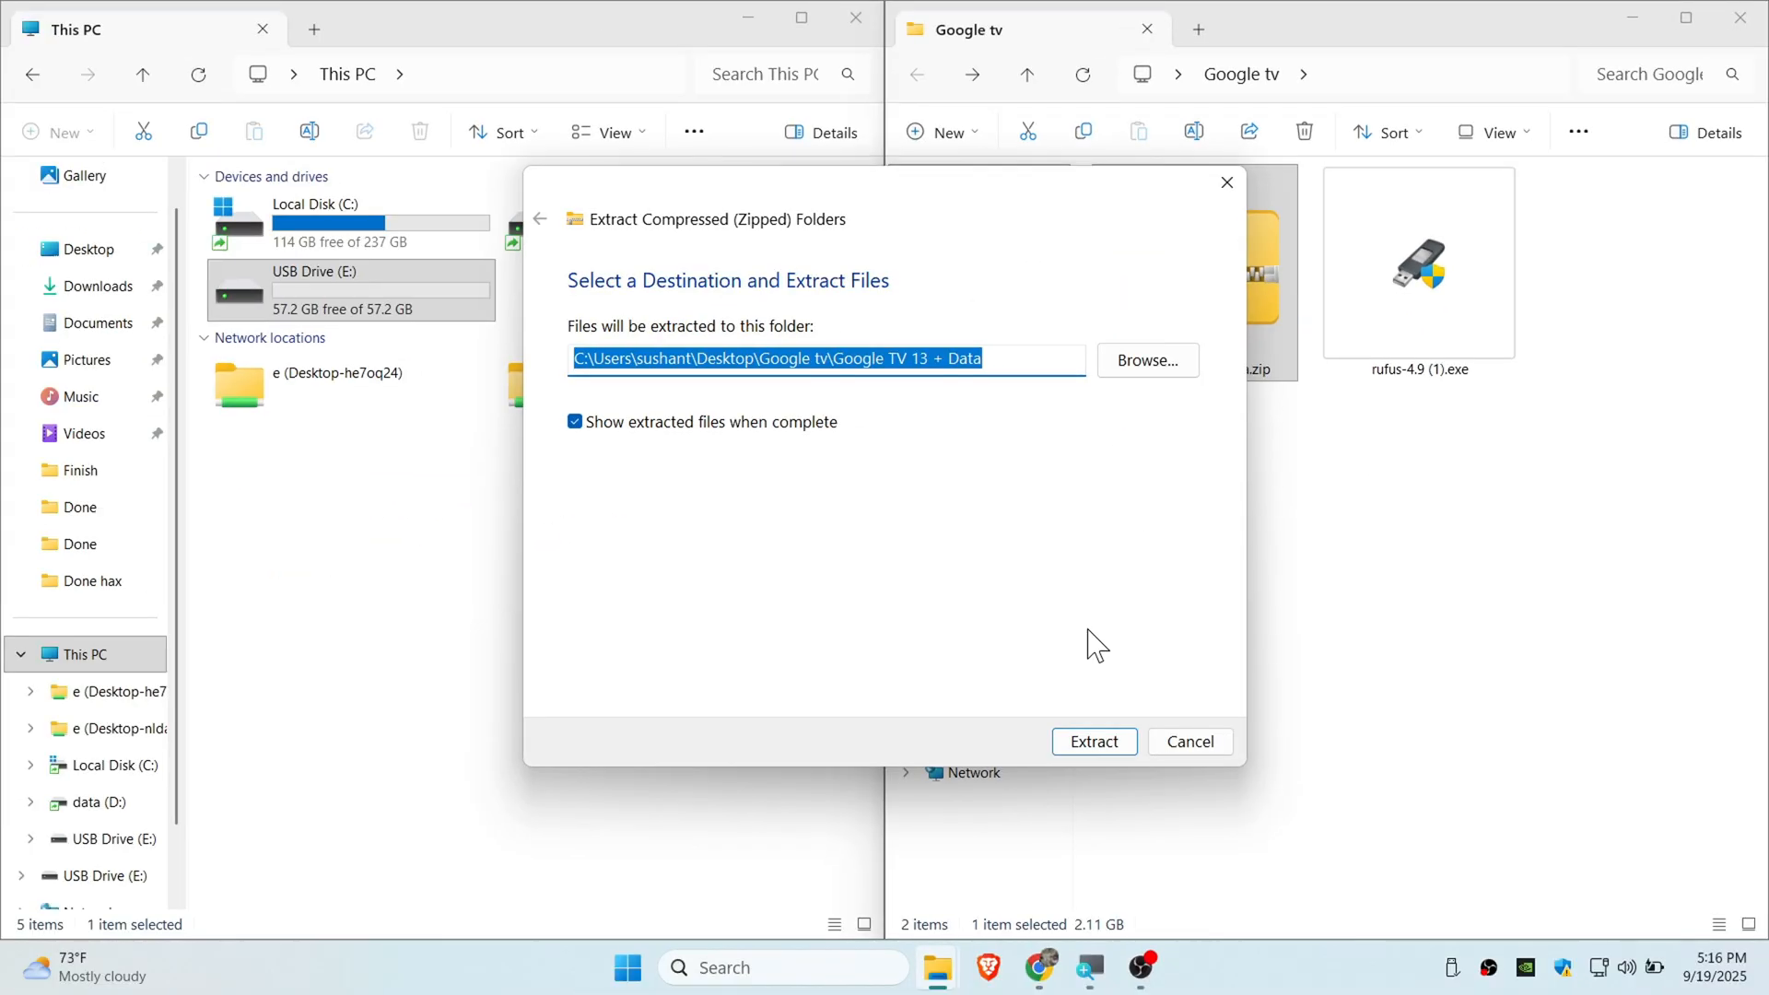
pyautogui.click(1097, 741)
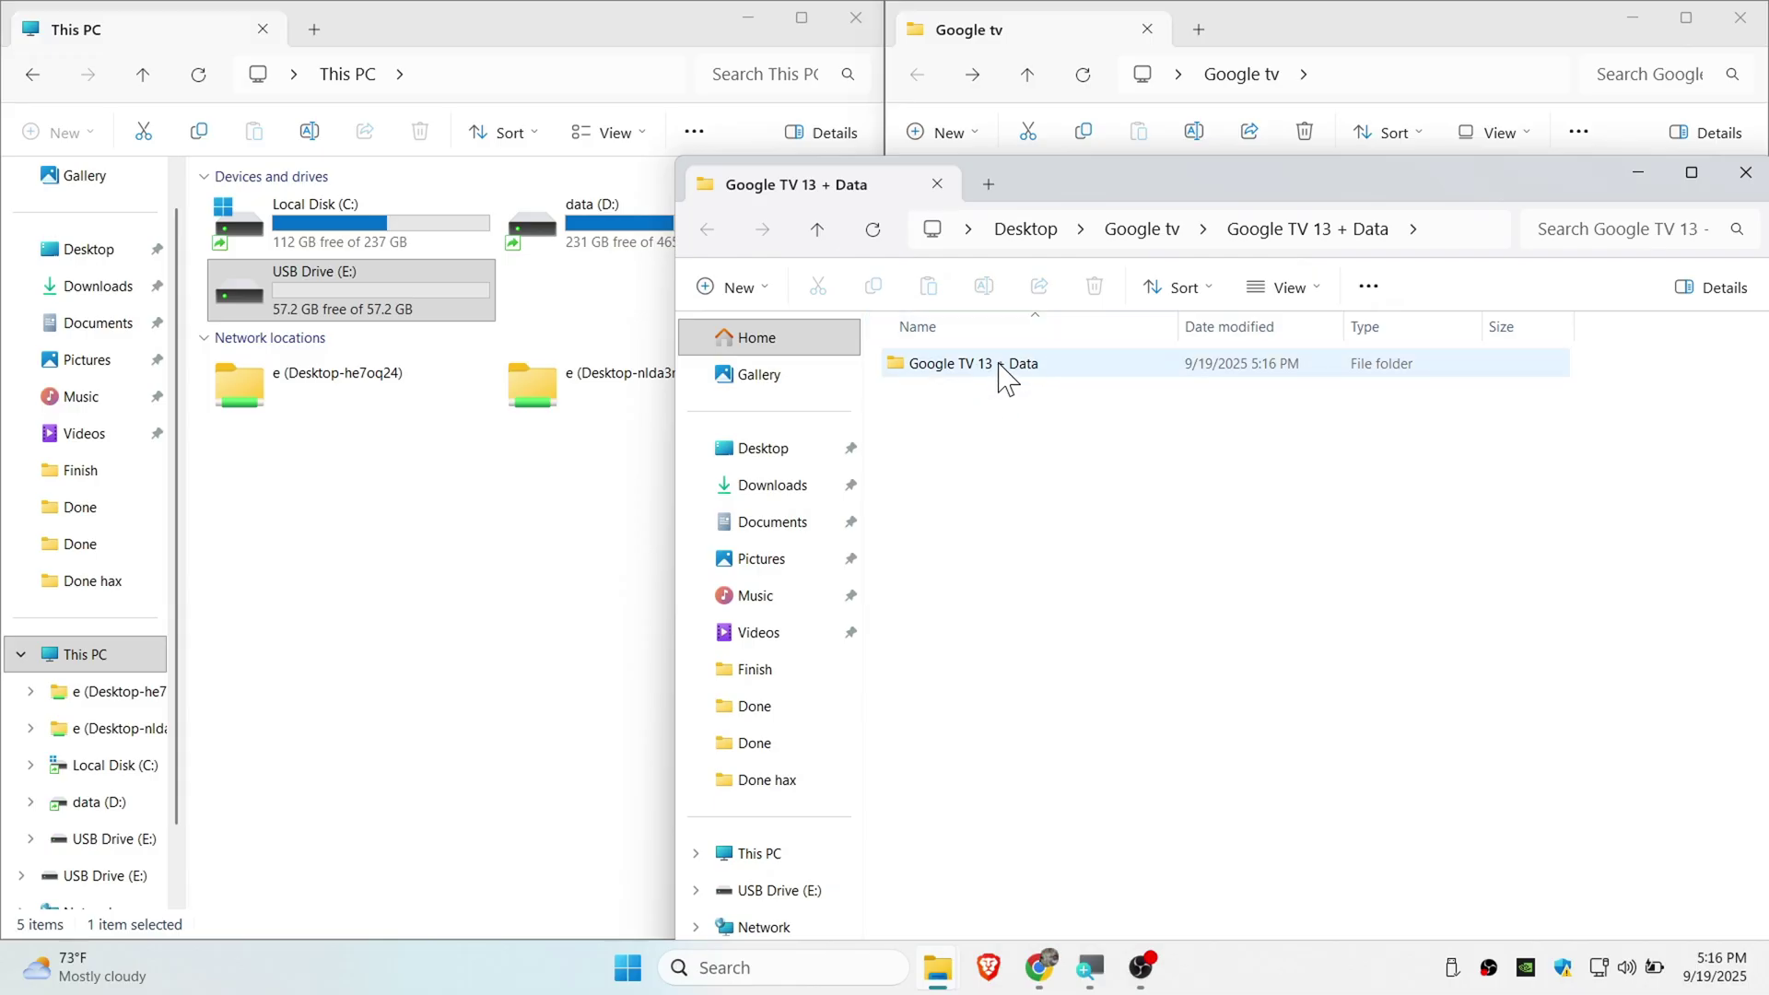
# Step: Look through the extracted folder and its Storages subfolder, then return to Google tv
pyautogui.doubleClick(1006, 376)
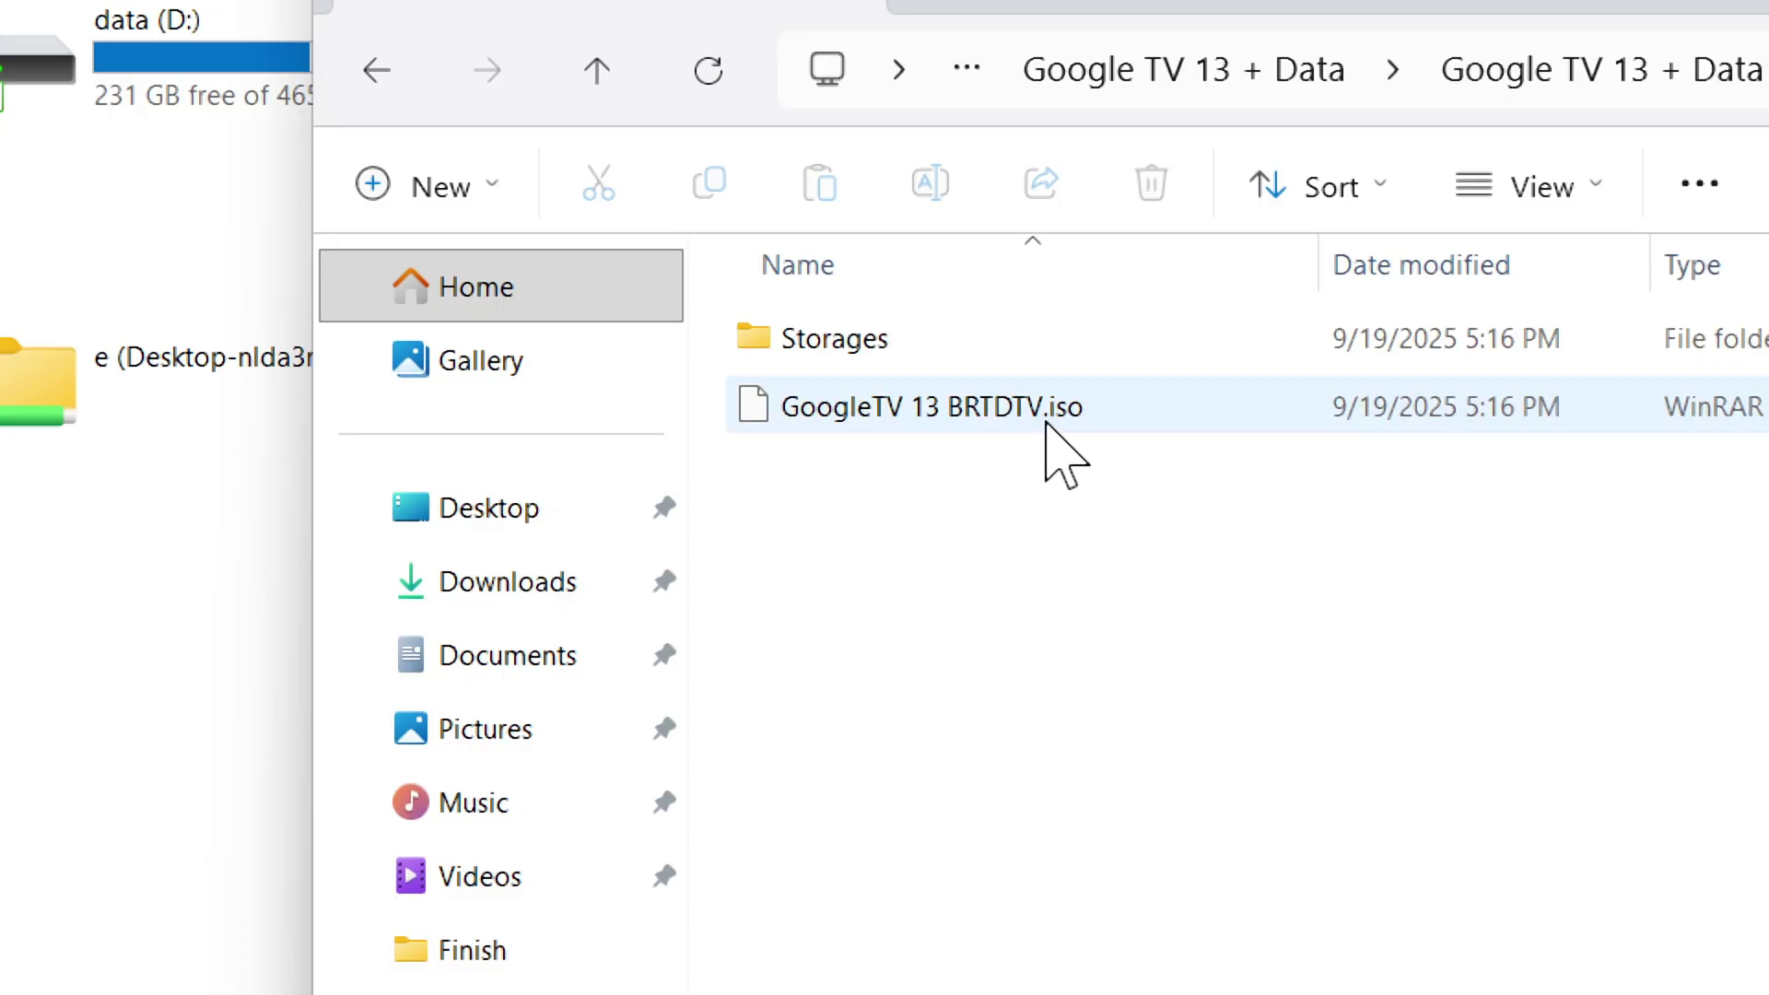
pyautogui.click(1046, 415)
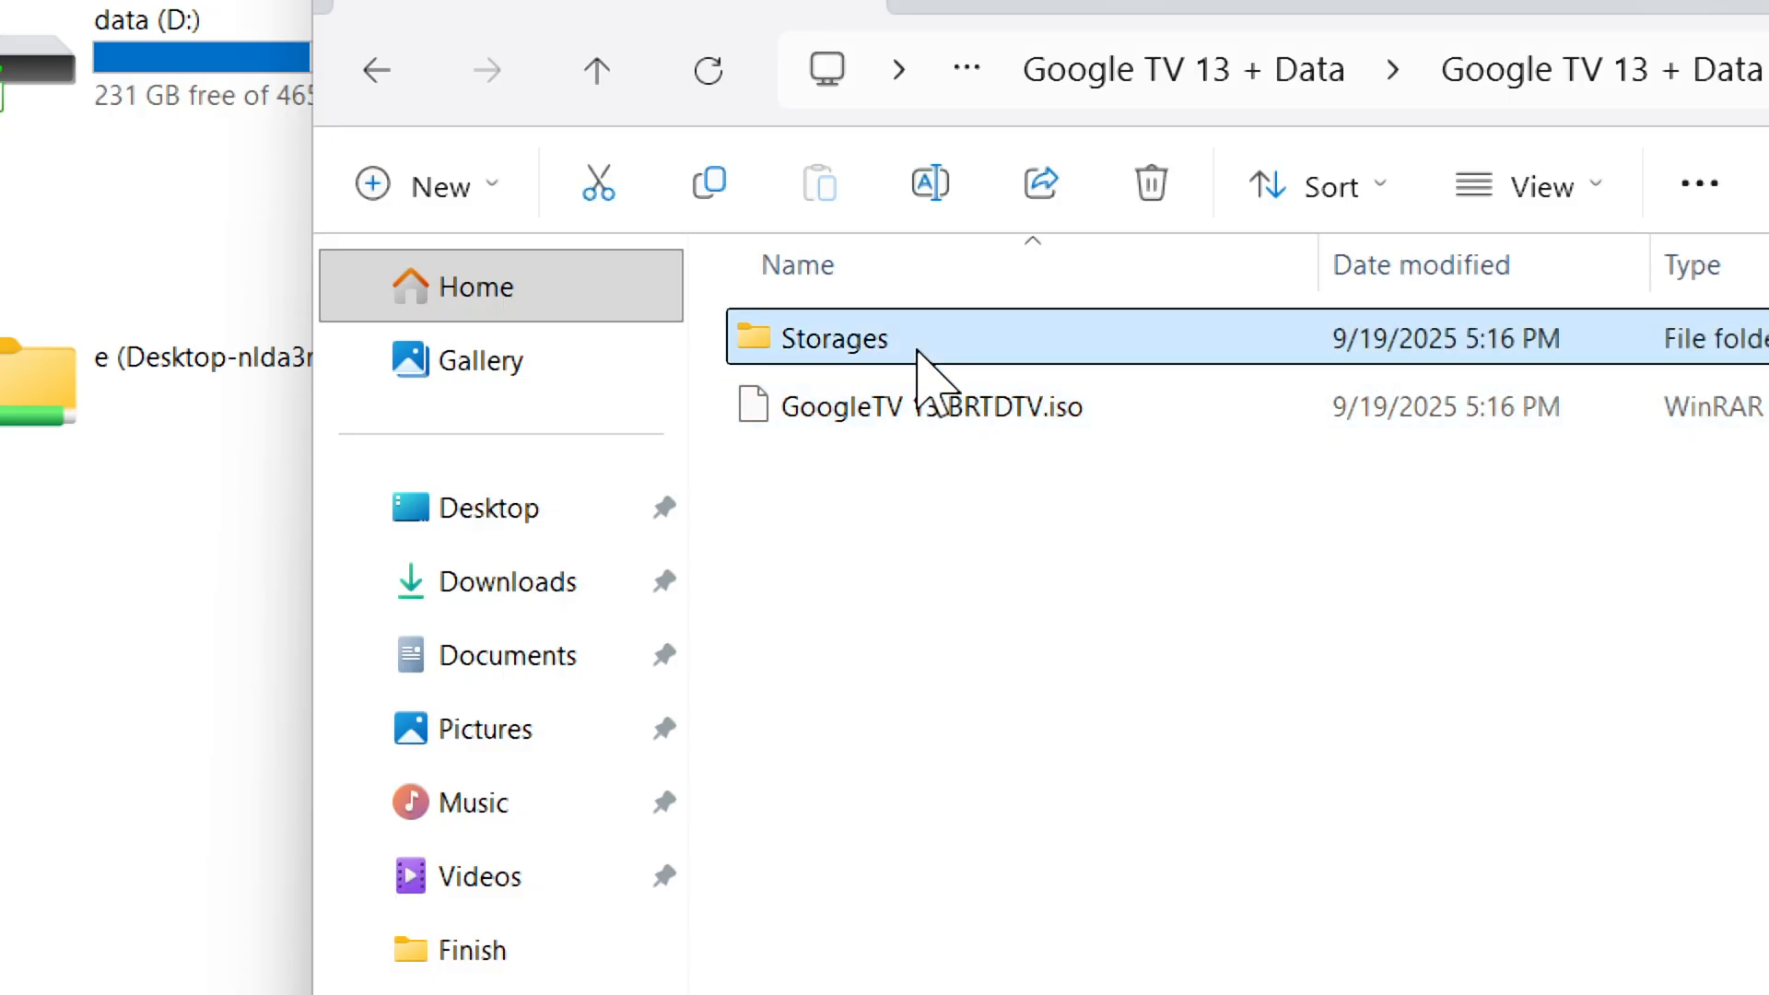
pyautogui.doubleClick(835, 339)
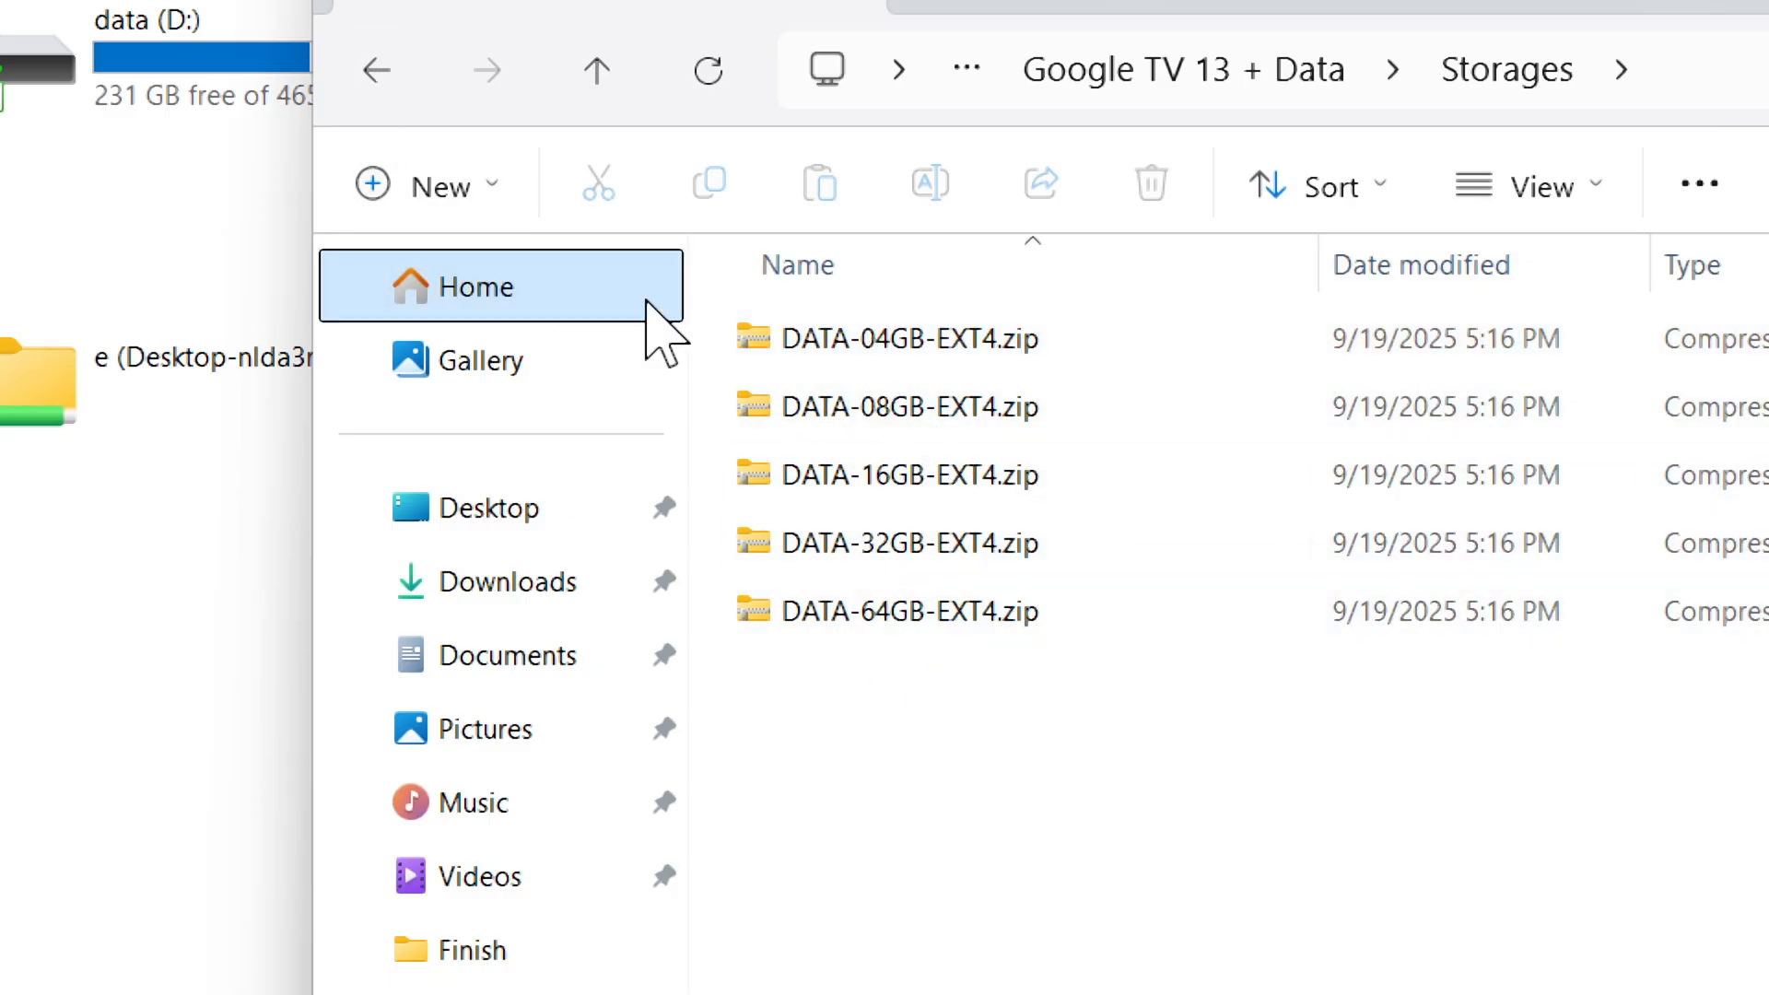
pyautogui.click(374, 70)
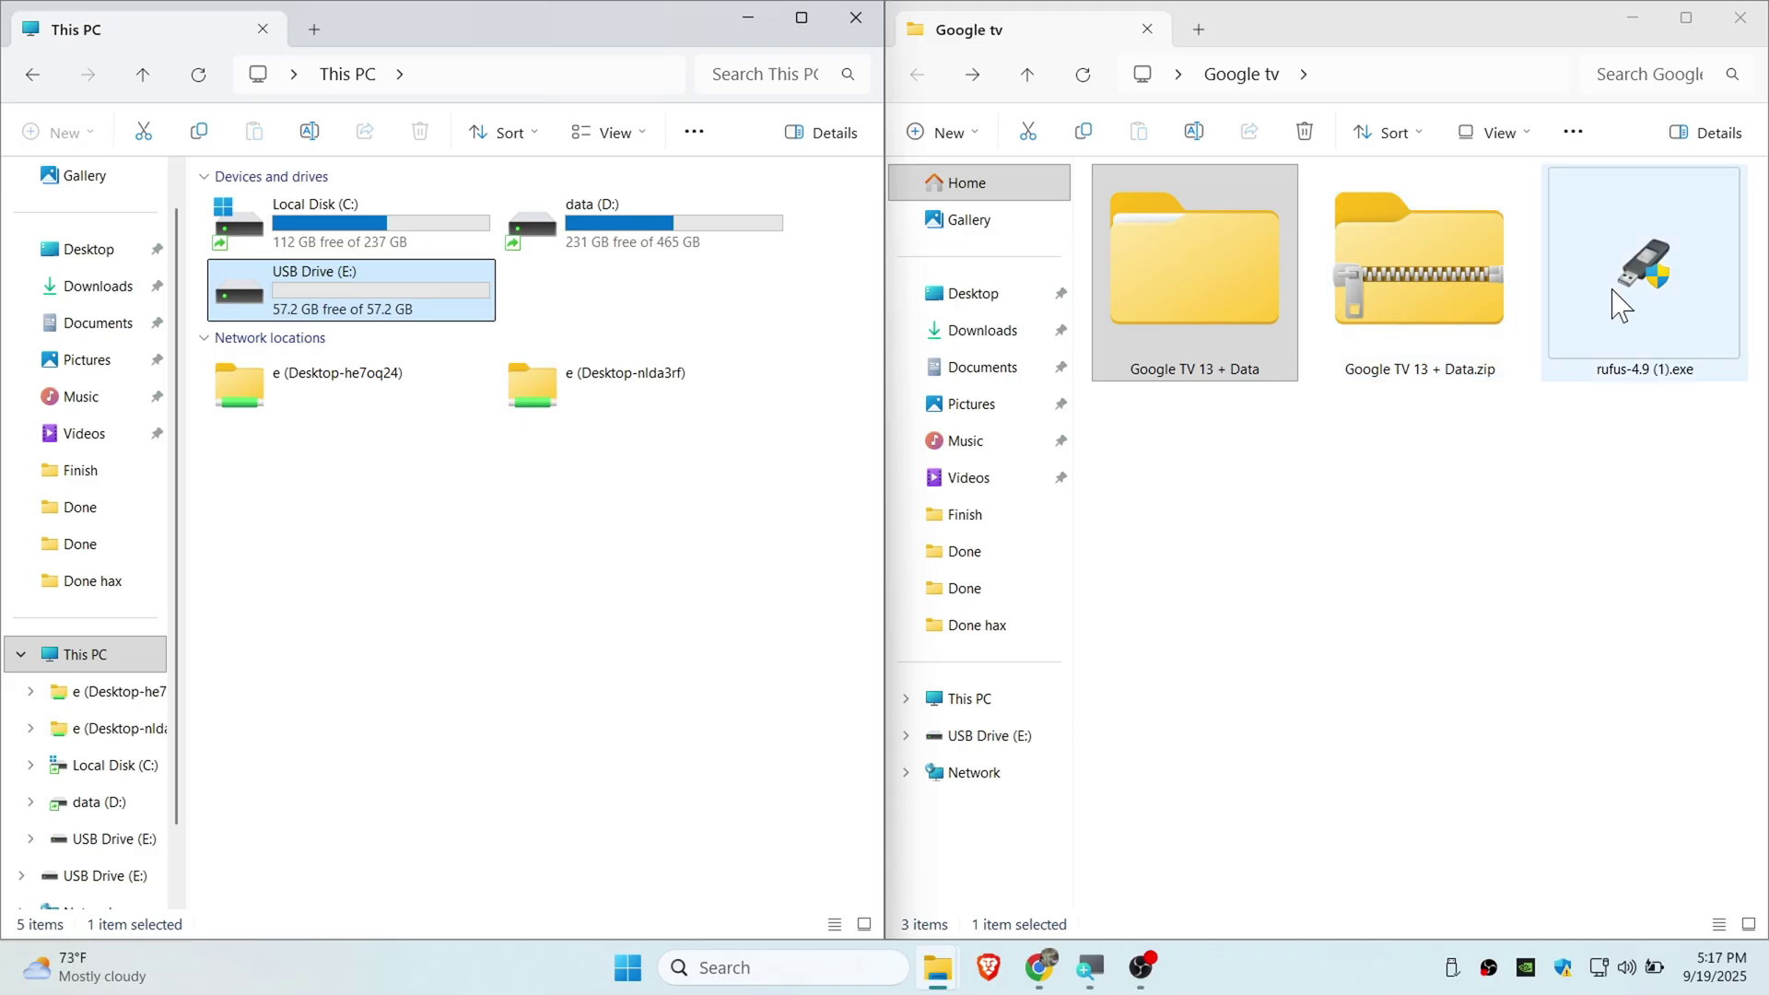
# Step: Launch rufus-4.9 (1).exe and allow it through the UAC prompt
pyautogui.doubleClick(1620, 301)
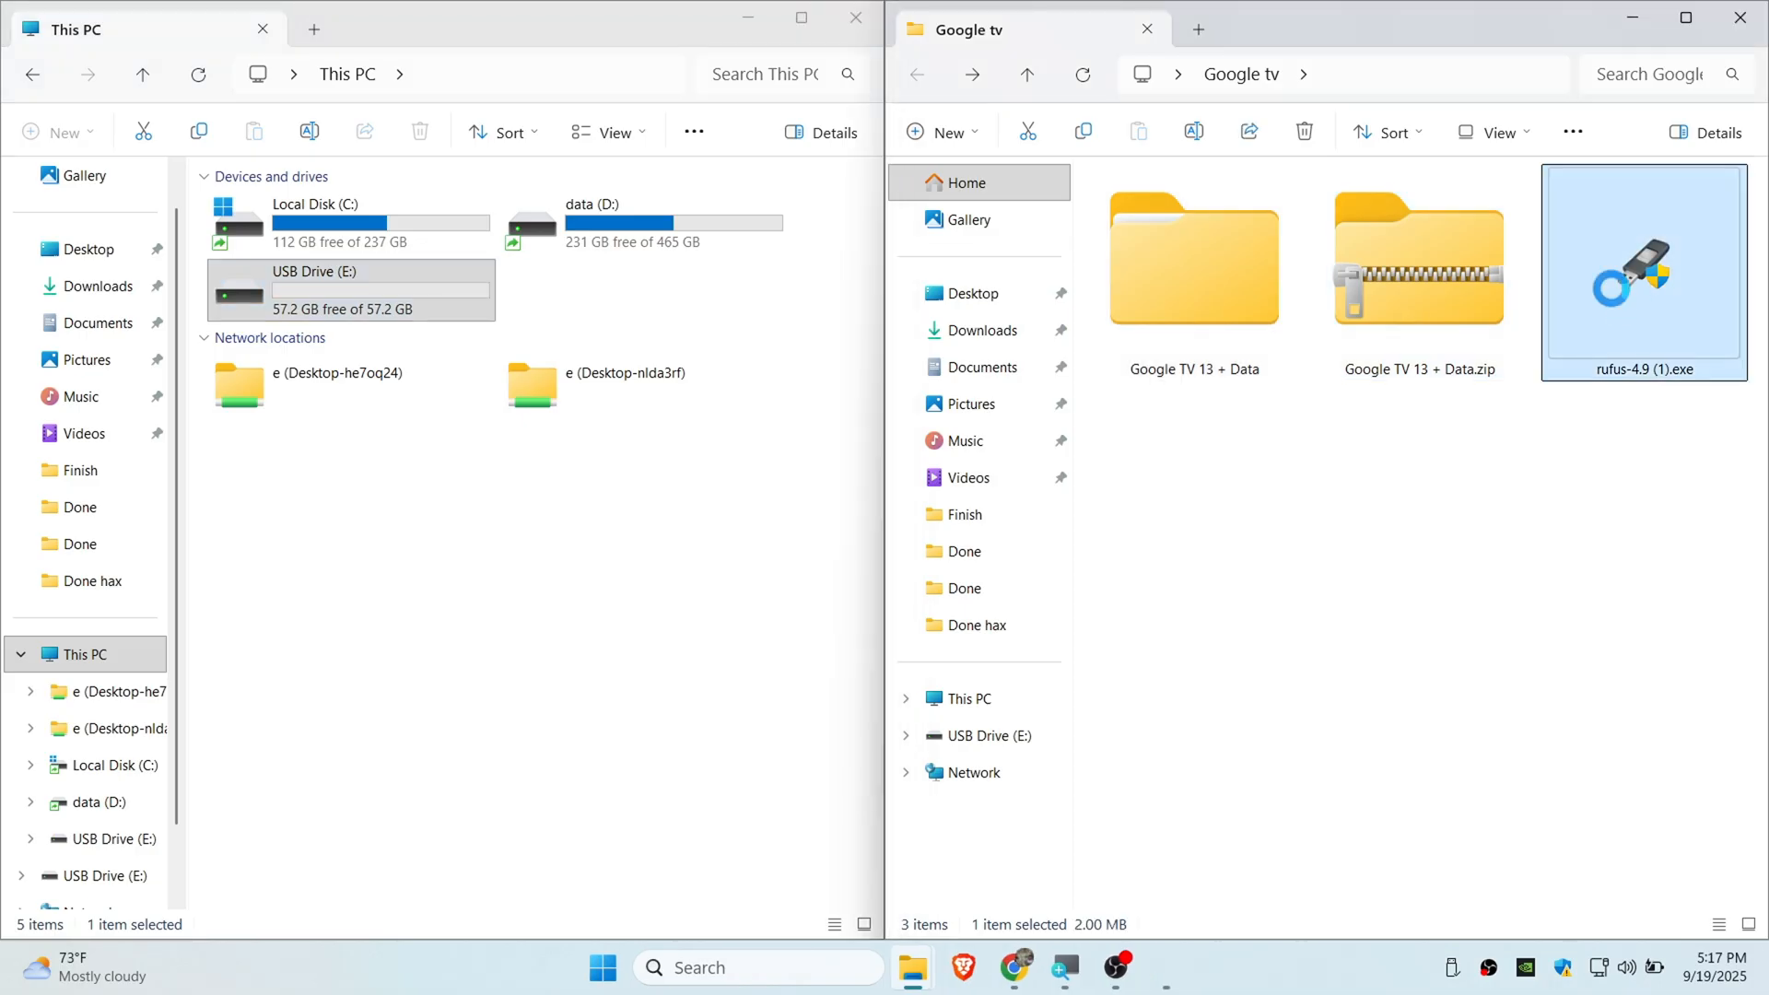
pyautogui.moveTo(1299, 345); pyautogui.dragTo(1216, 328)
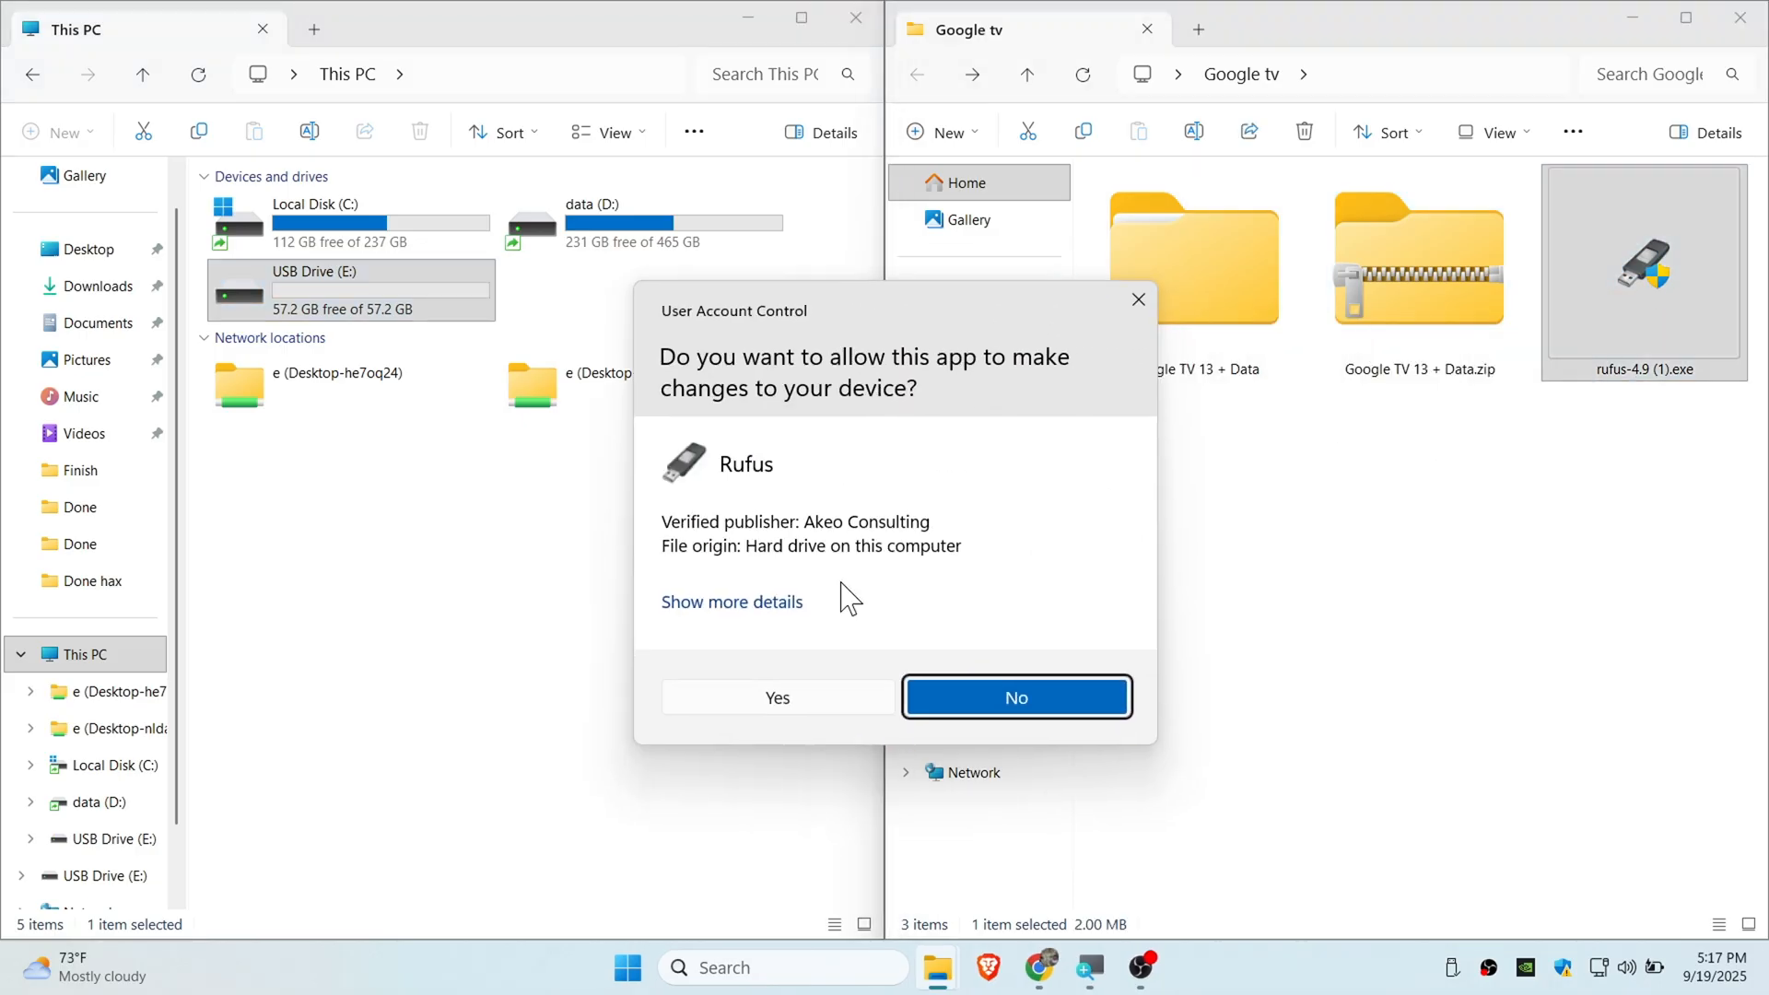
pyautogui.click(783, 703)
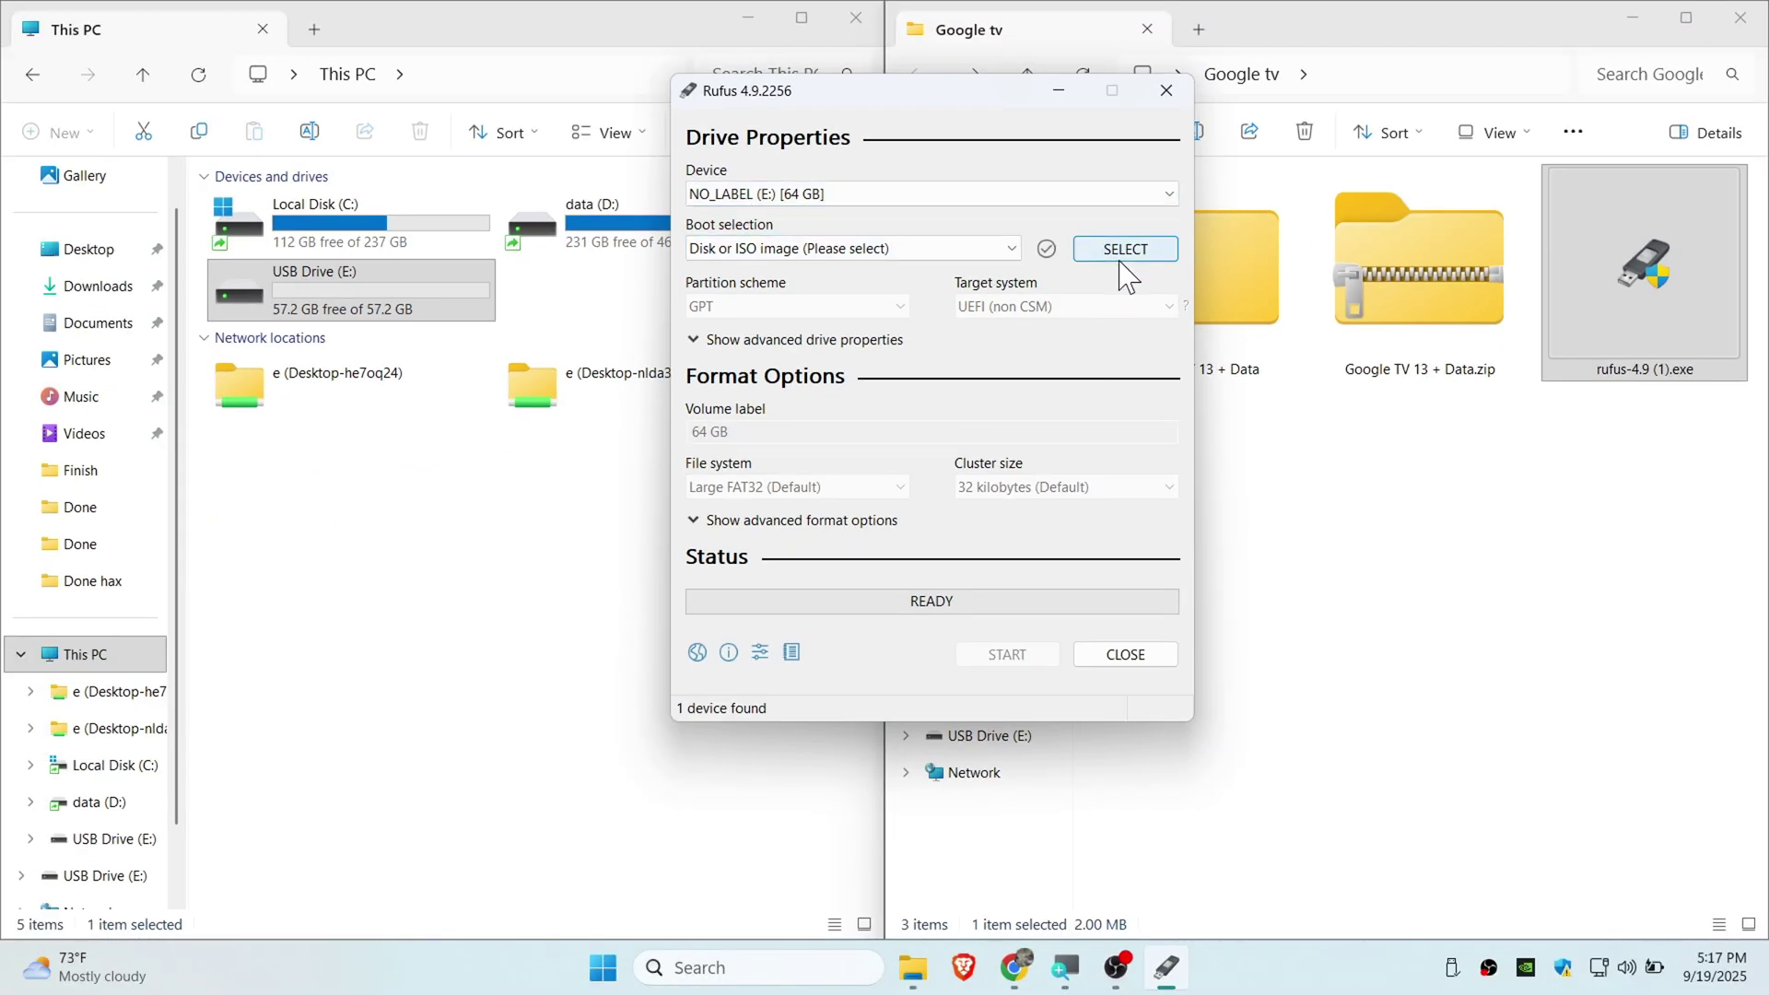
# Step: Load GoogleTV 13 BRTDTV.iso from Desktop > Google tv > Google TV 13 + Data as the boot source
pyautogui.click(1125, 249)
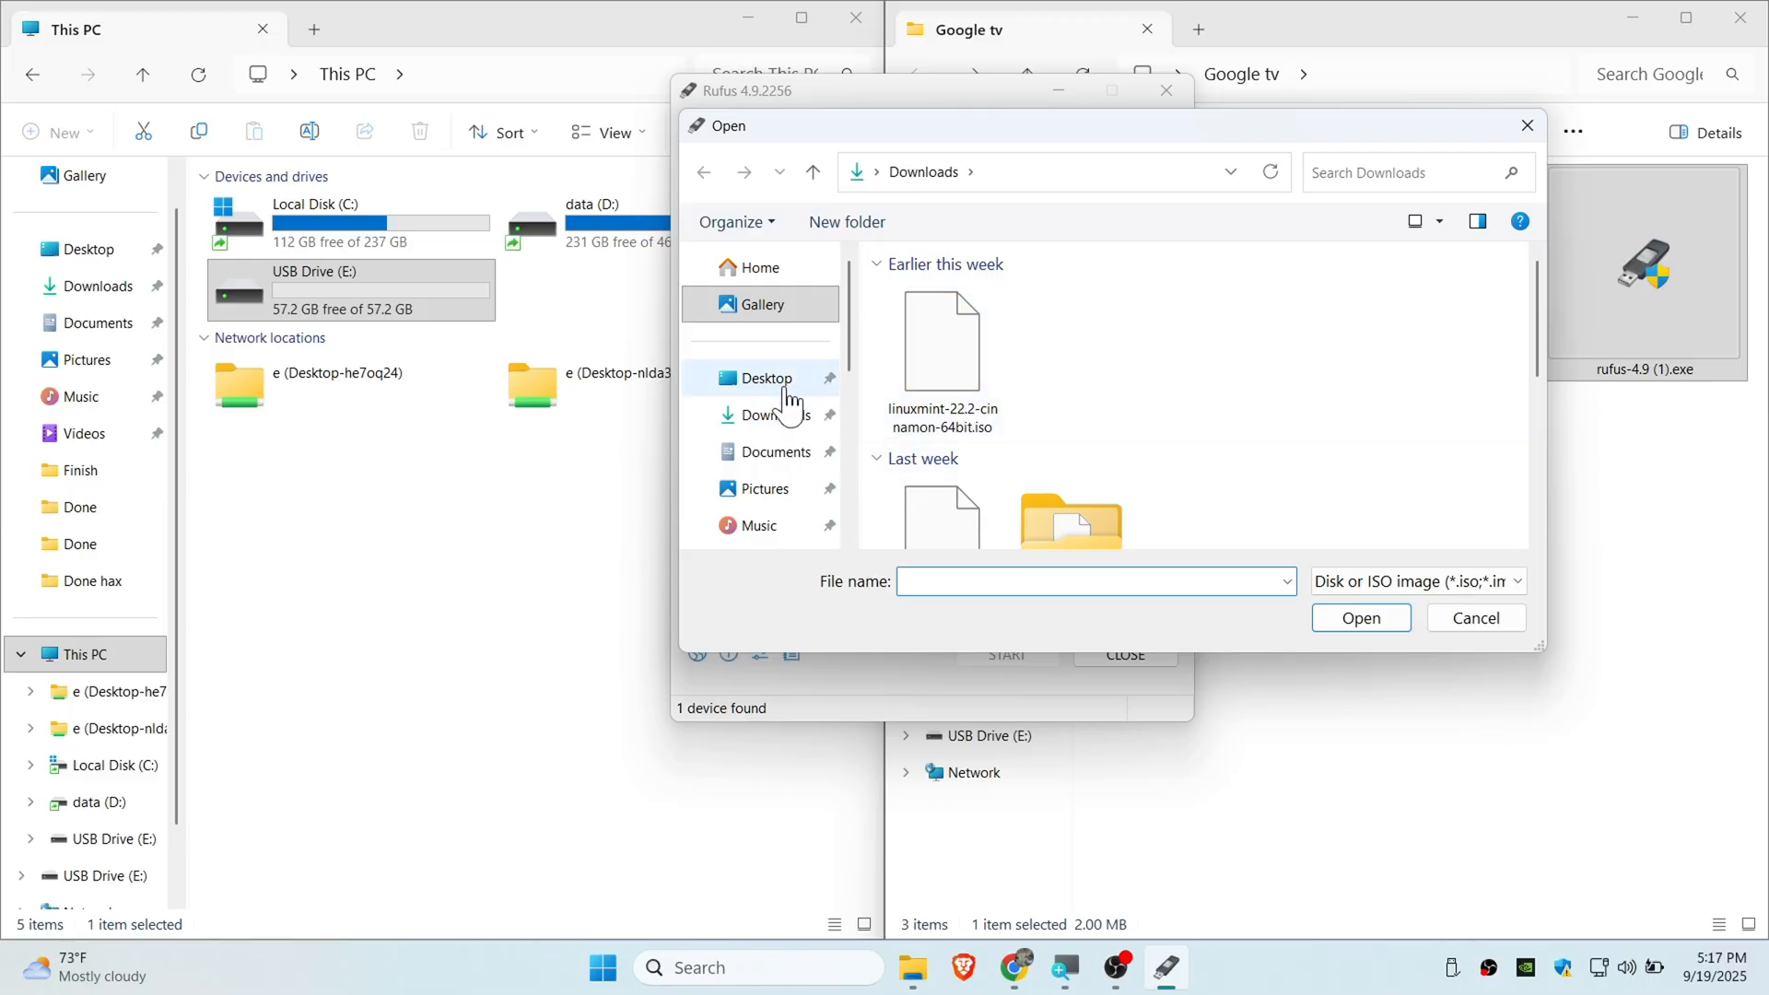
pyautogui.click(767, 378)
pyautogui.doubleClick(954, 332)
pyautogui.doubleClick(972, 293)
pyautogui.doubleClick(971, 292)
pyautogui.click(999, 333)
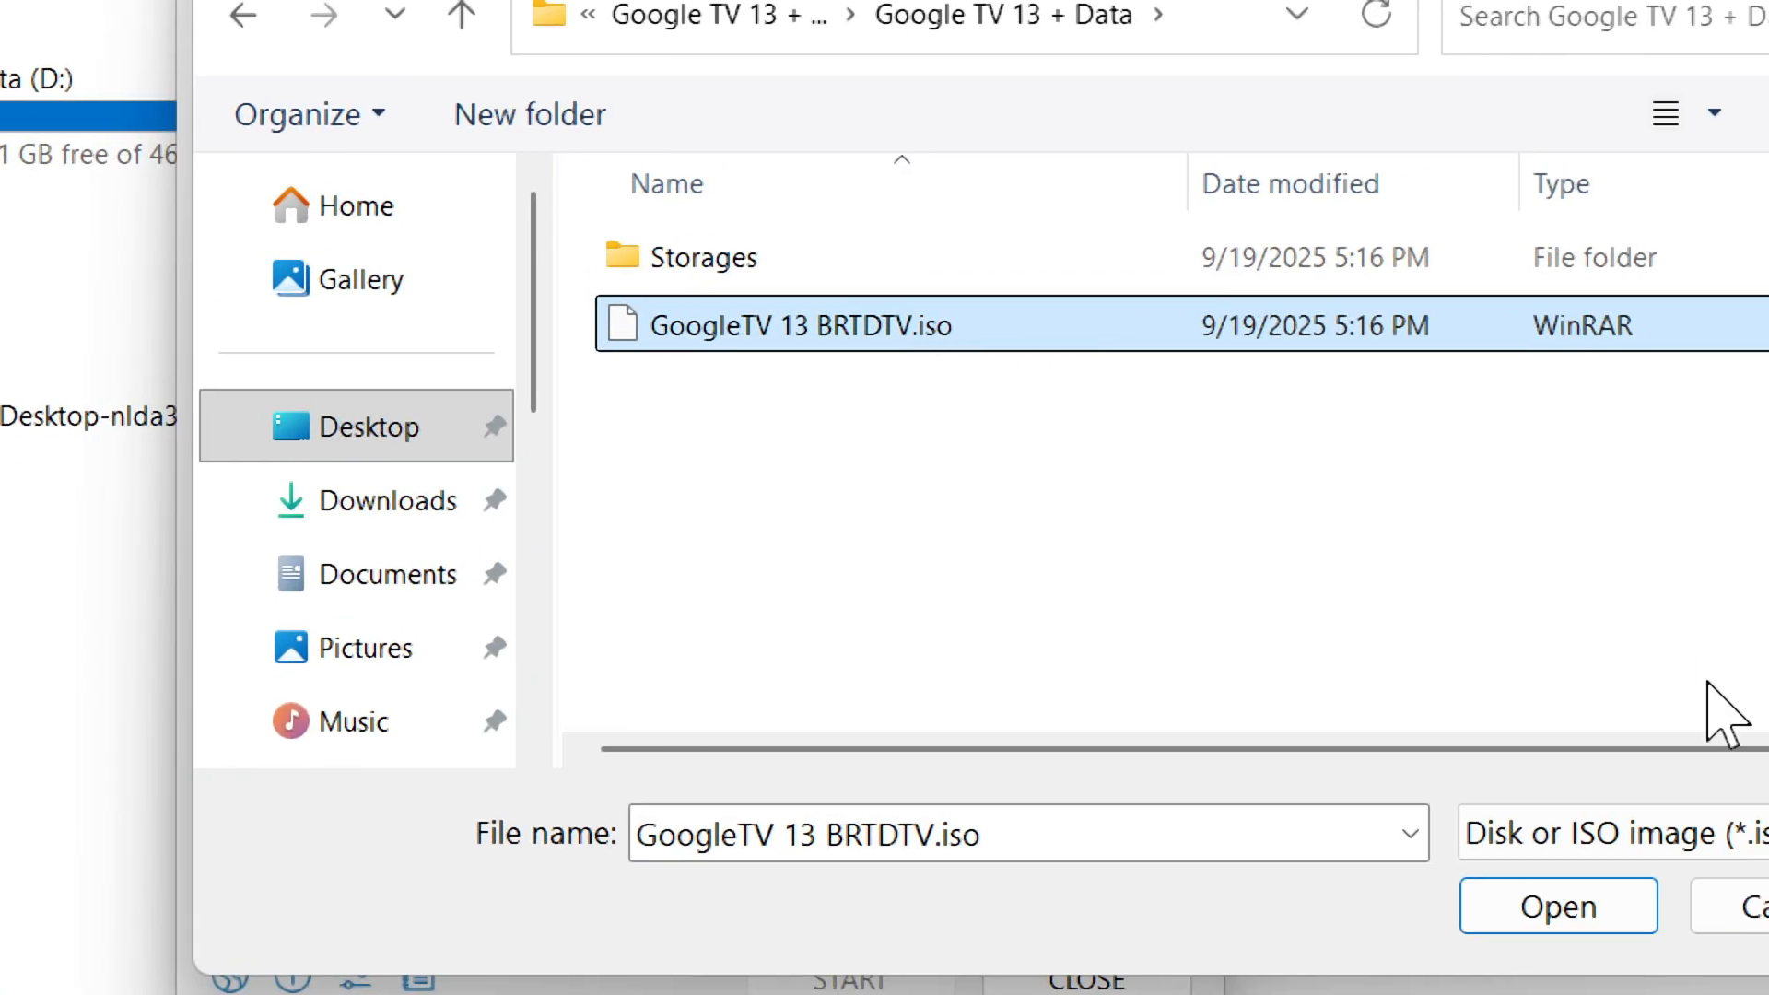
pyautogui.click(1701, 907)
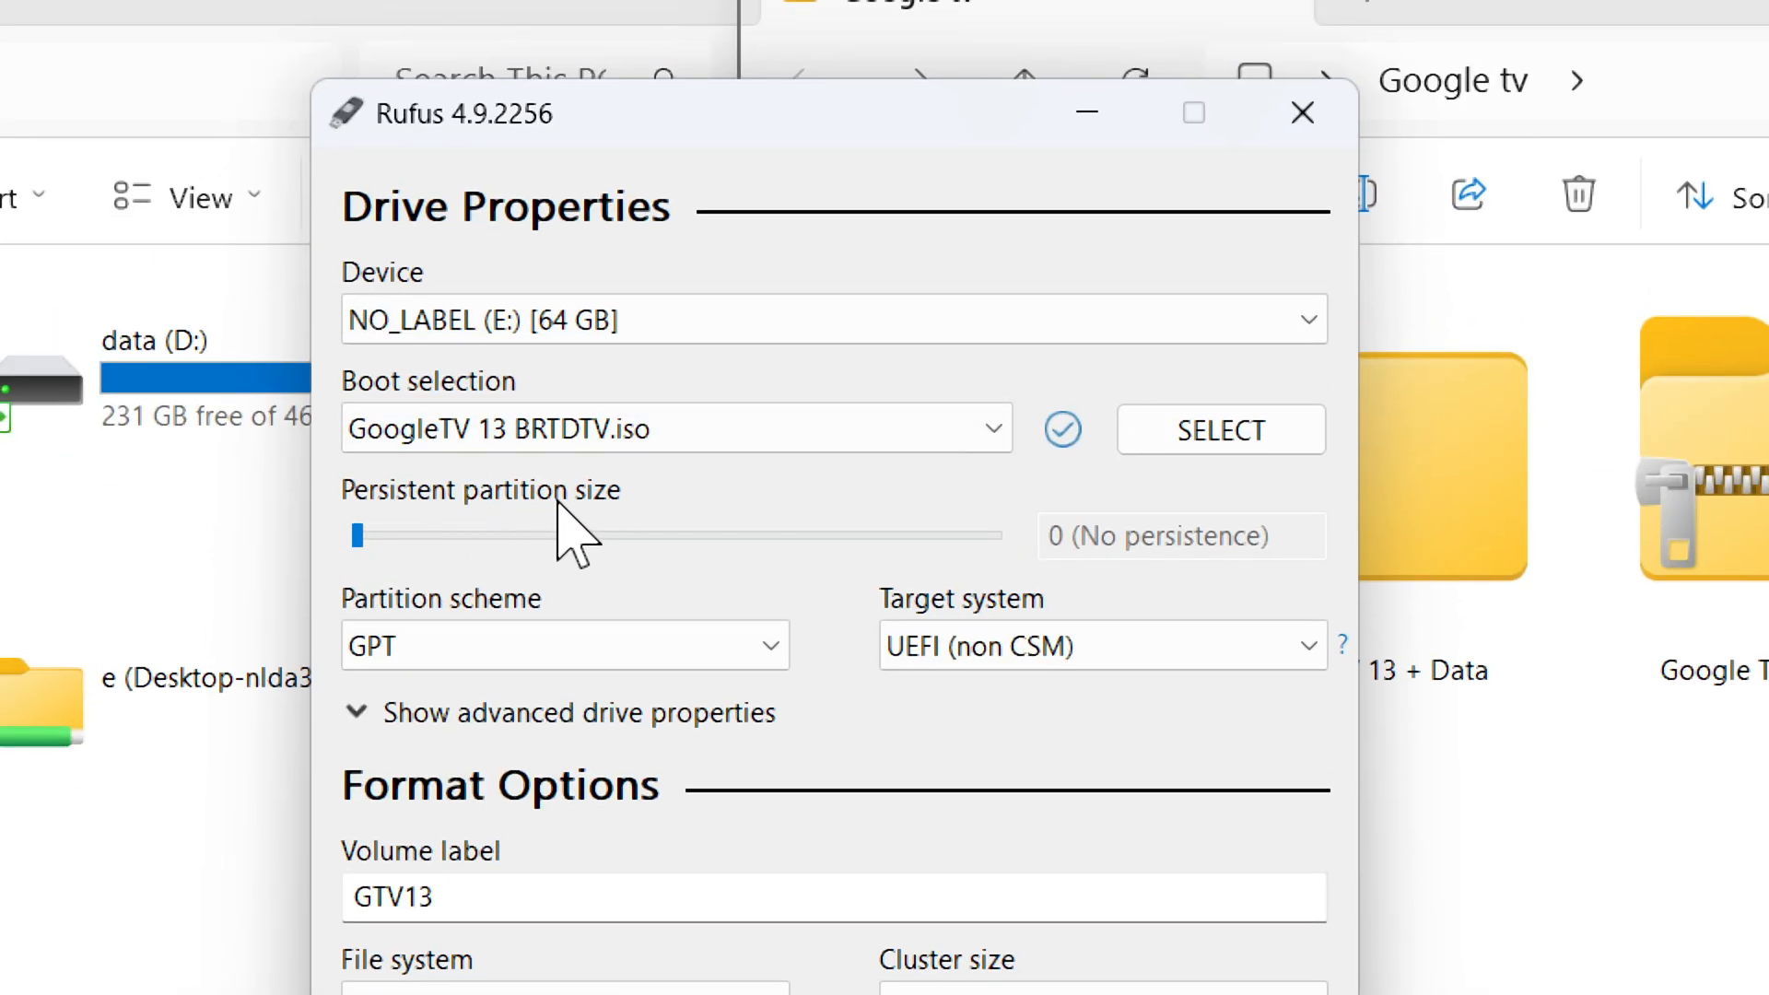
# Step: Set a 54 GB persistent partition, keep GPT partition scheme, and start writing the image
pyautogui.moveTo(358, 536); pyautogui.dragTo(995, 537)
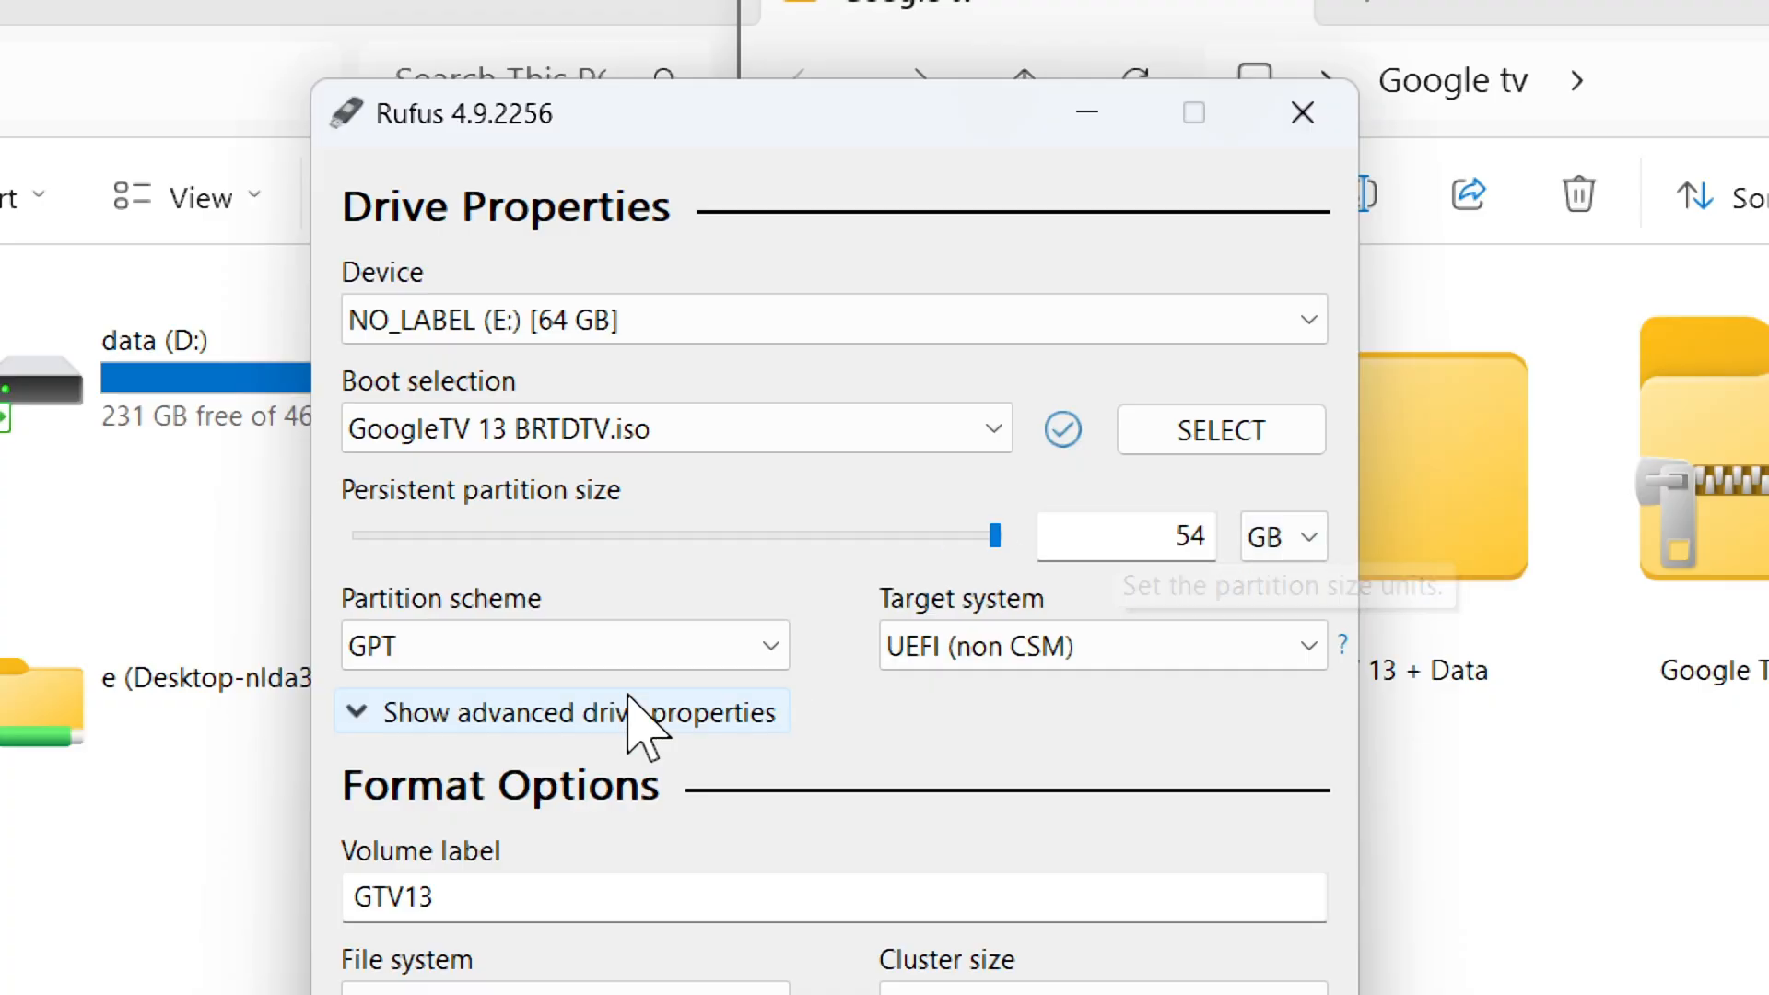
pyautogui.click(511, 645)
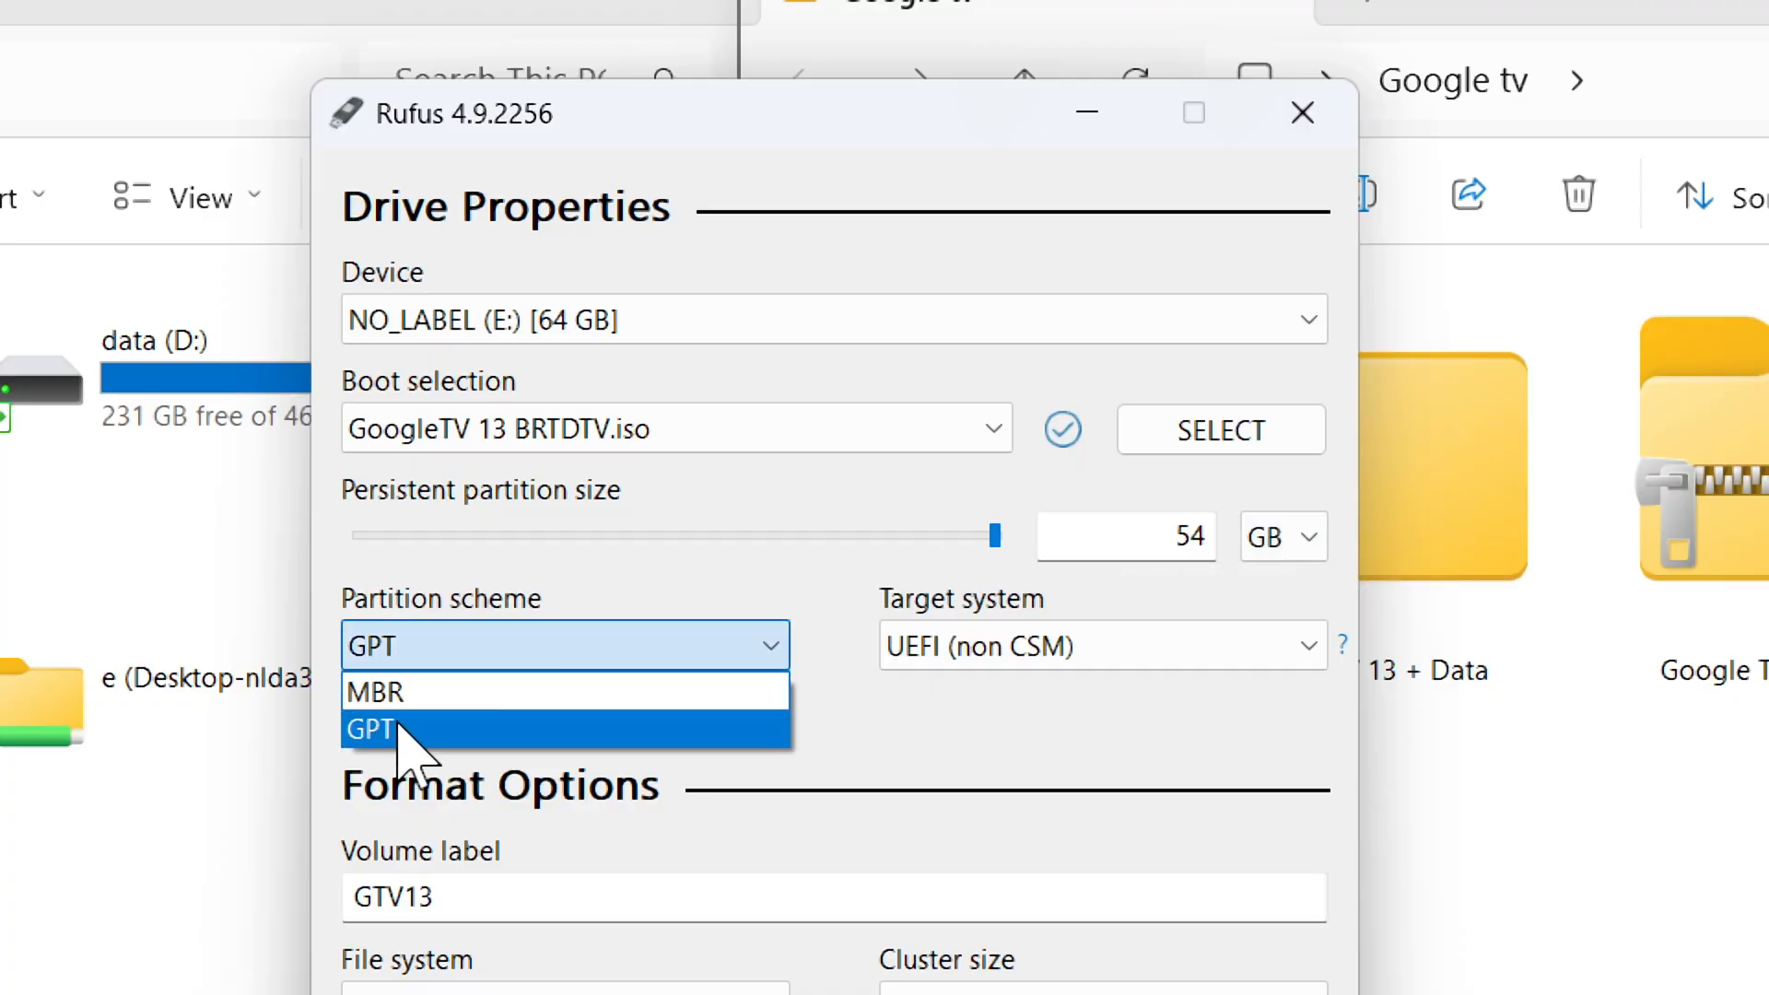
pyautogui.click(457, 734)
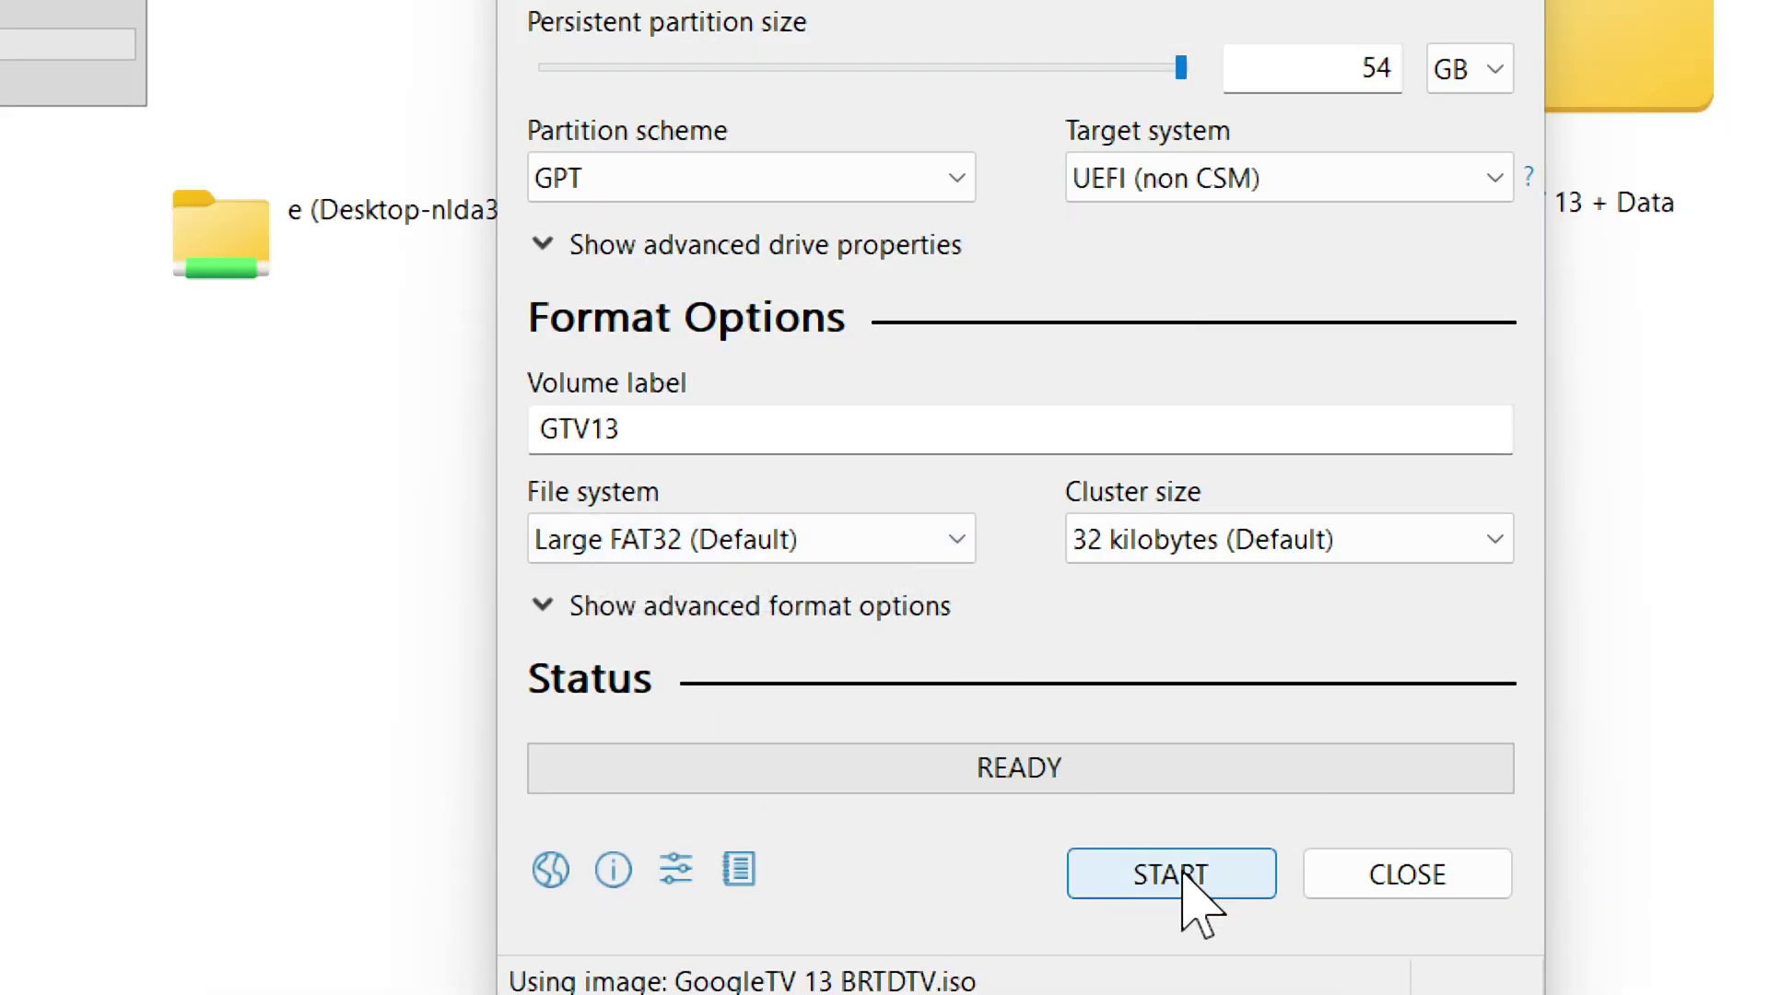
pyautogui.click(1171, 874)
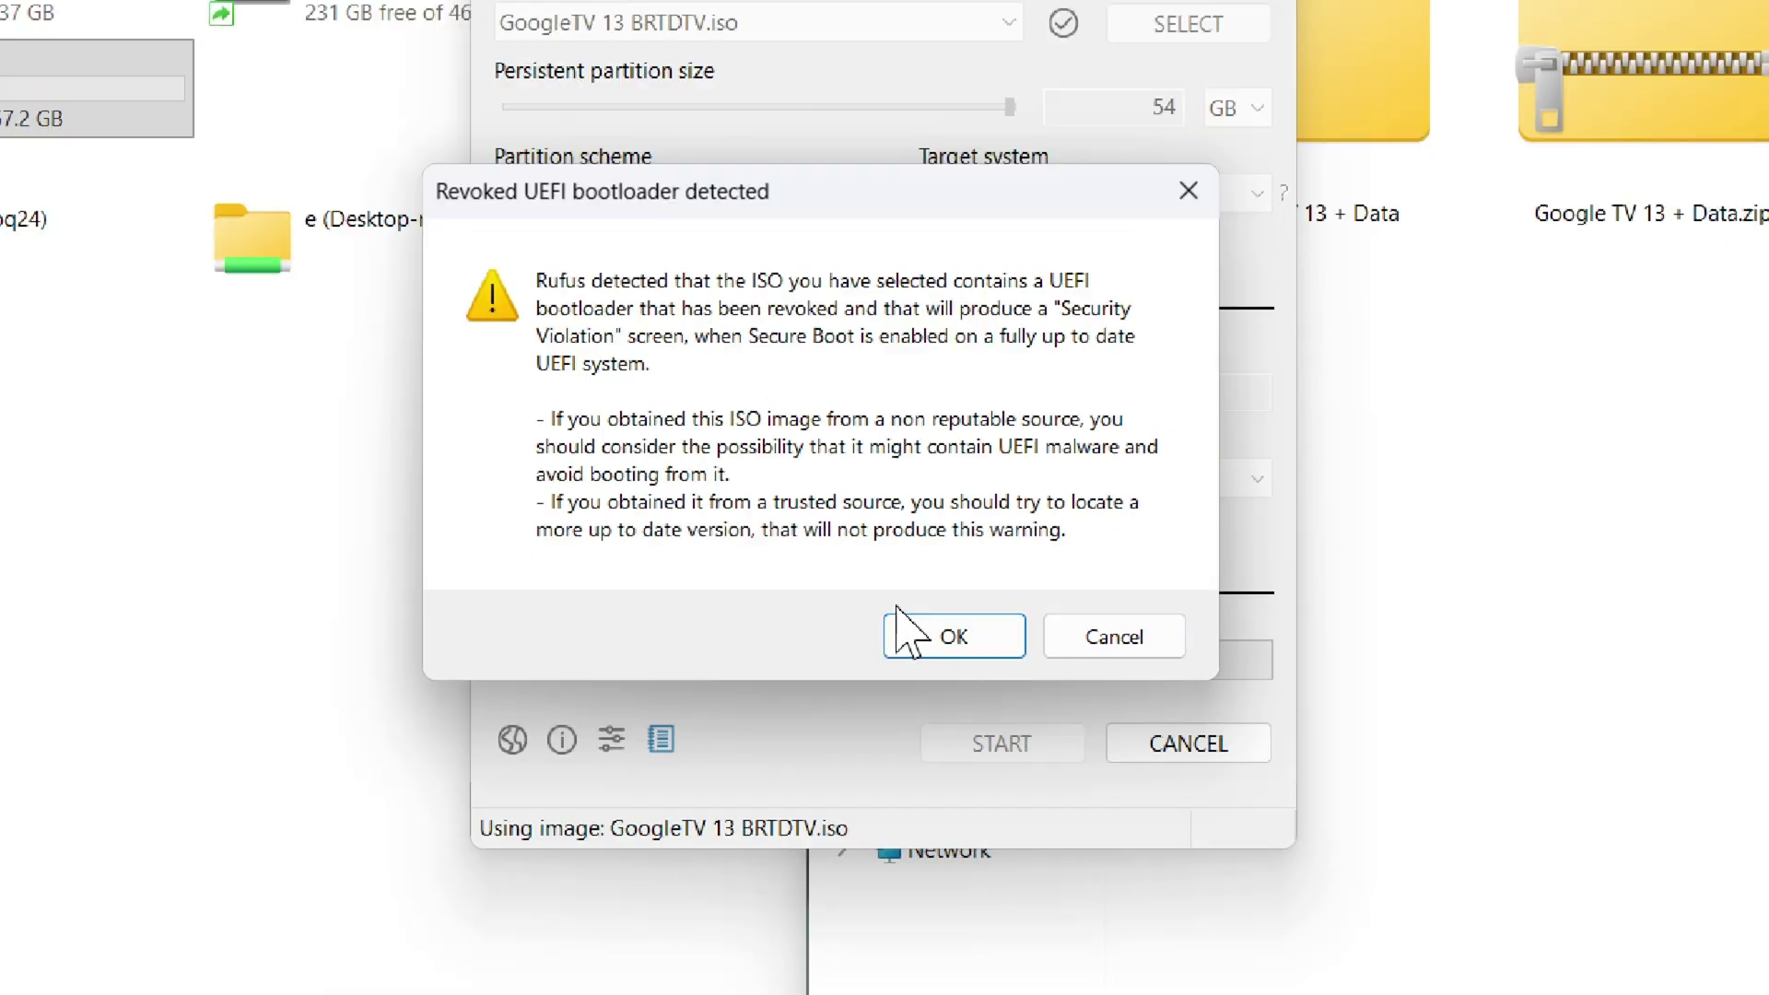
# Step: Accept the revoked bootloader and data destruction warnings so Rufus writes GTV13 to the USB
pyautogui.click(967, 644)
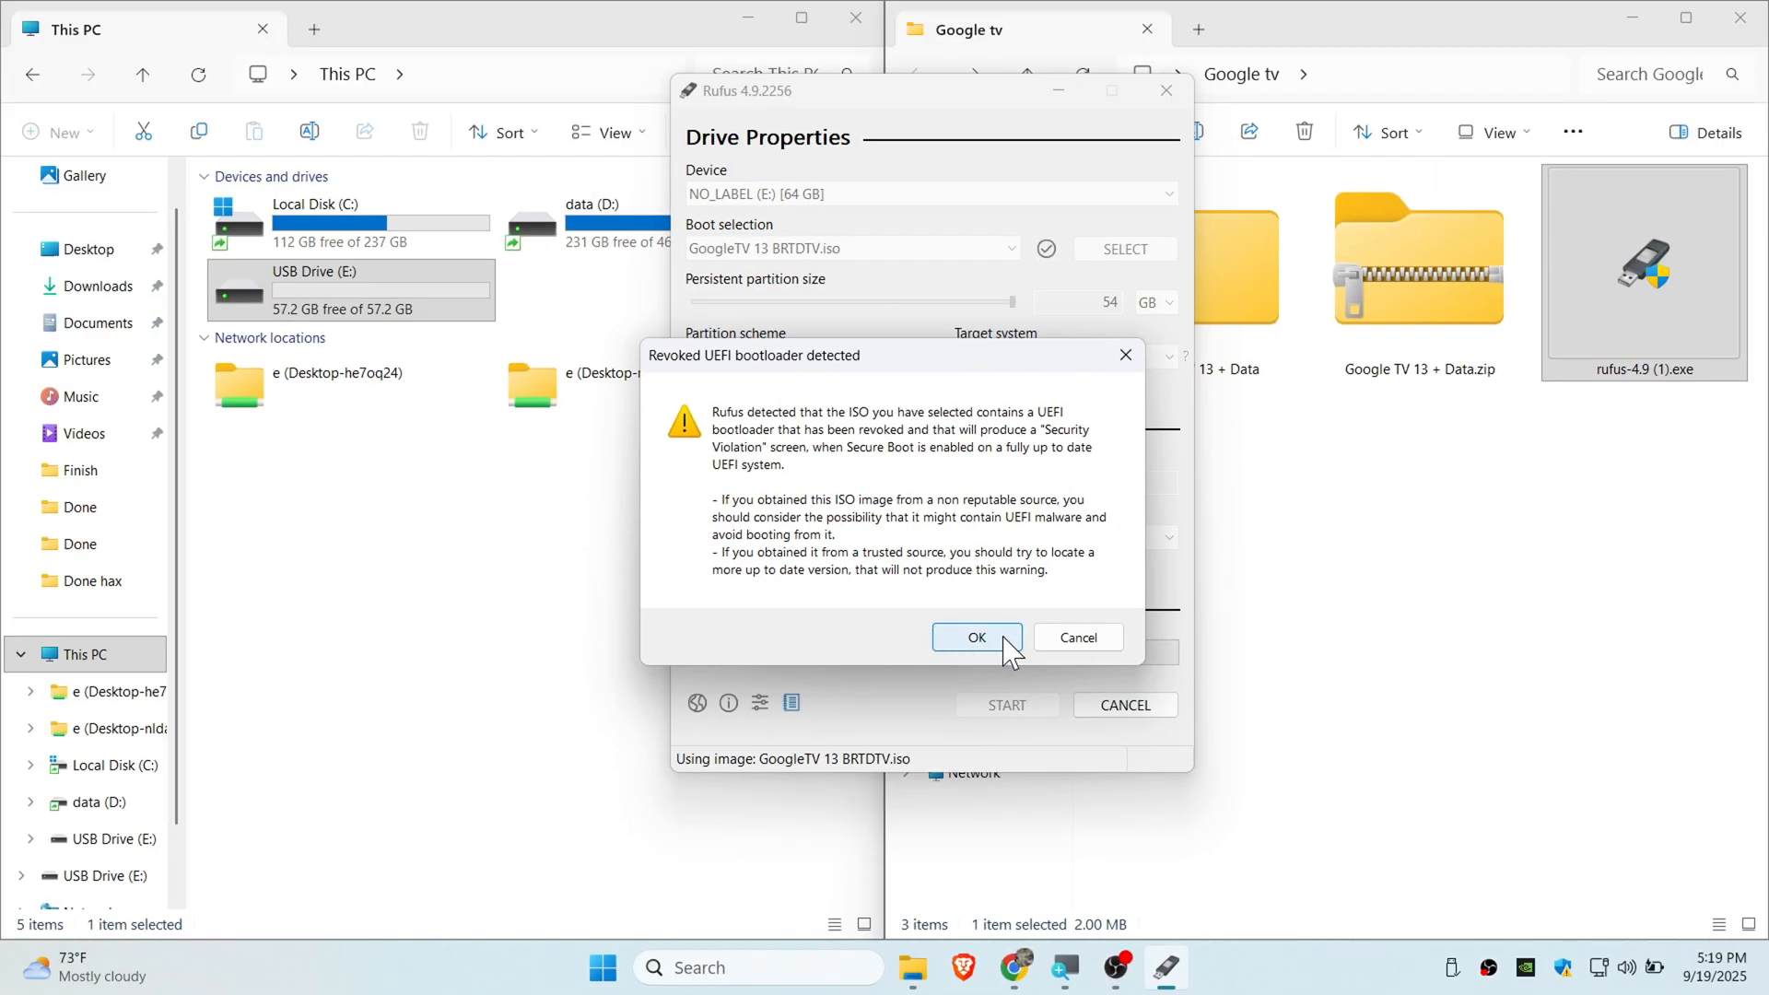
pyautogui.click(977, 637)
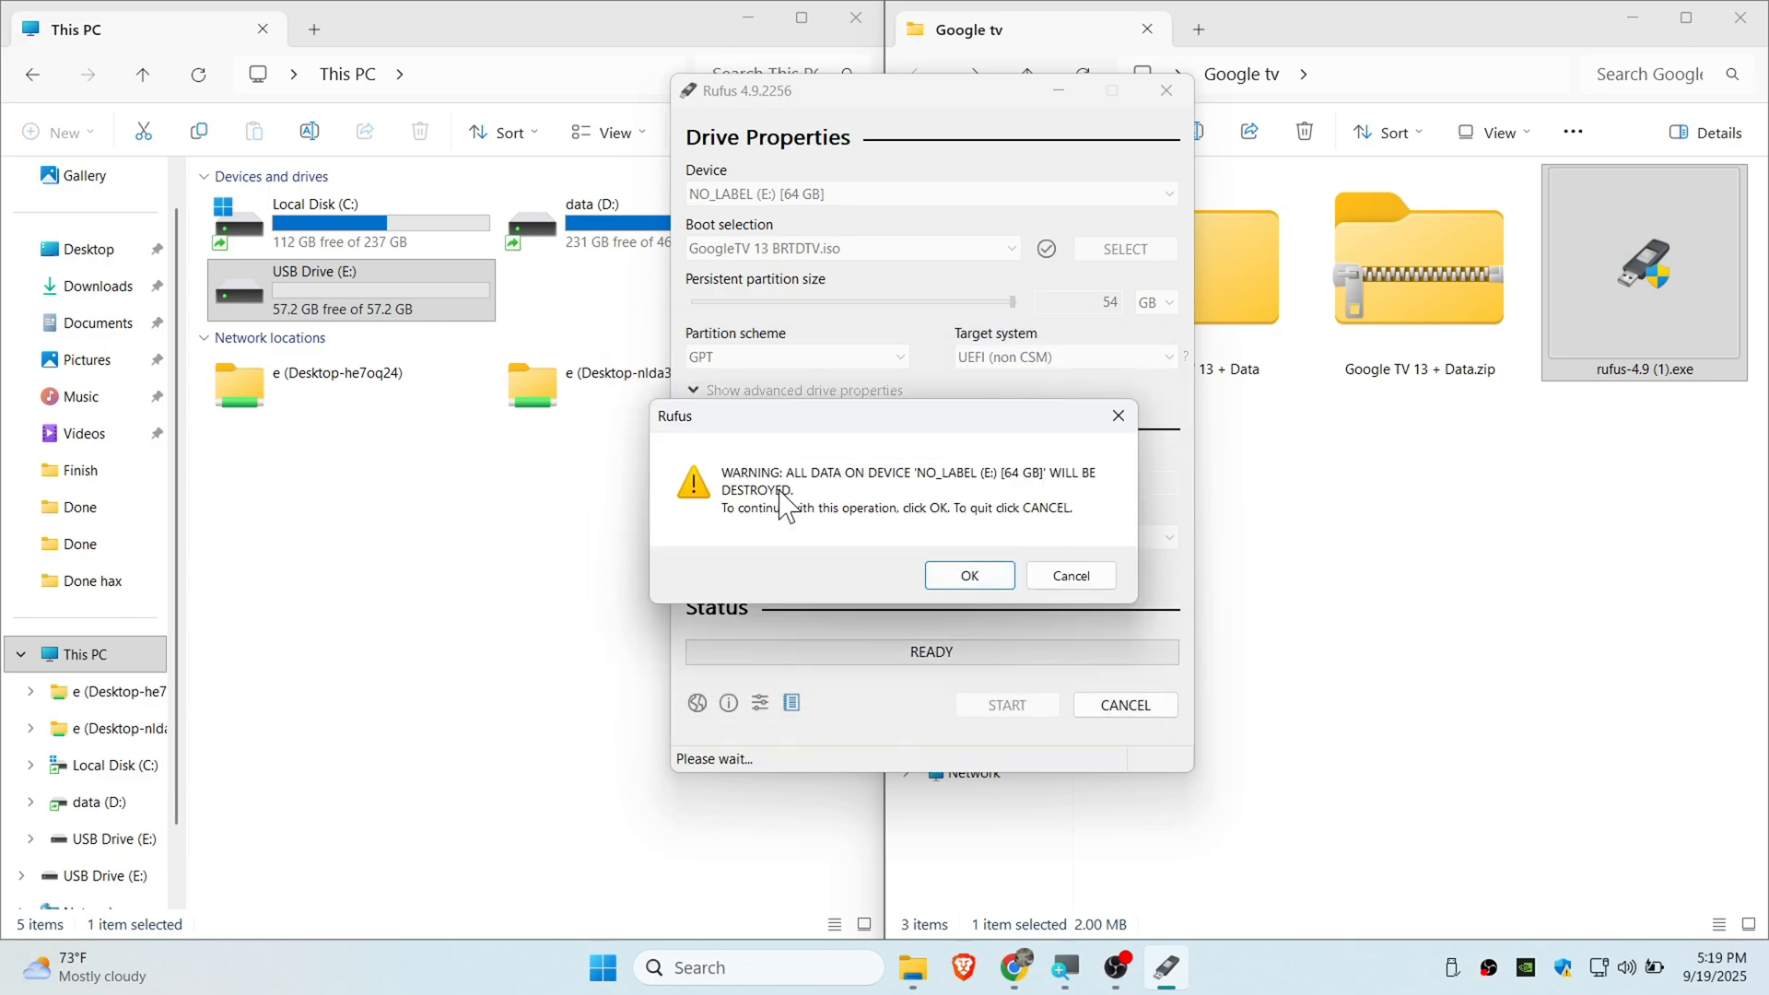
pyautogui.click(969, 574)
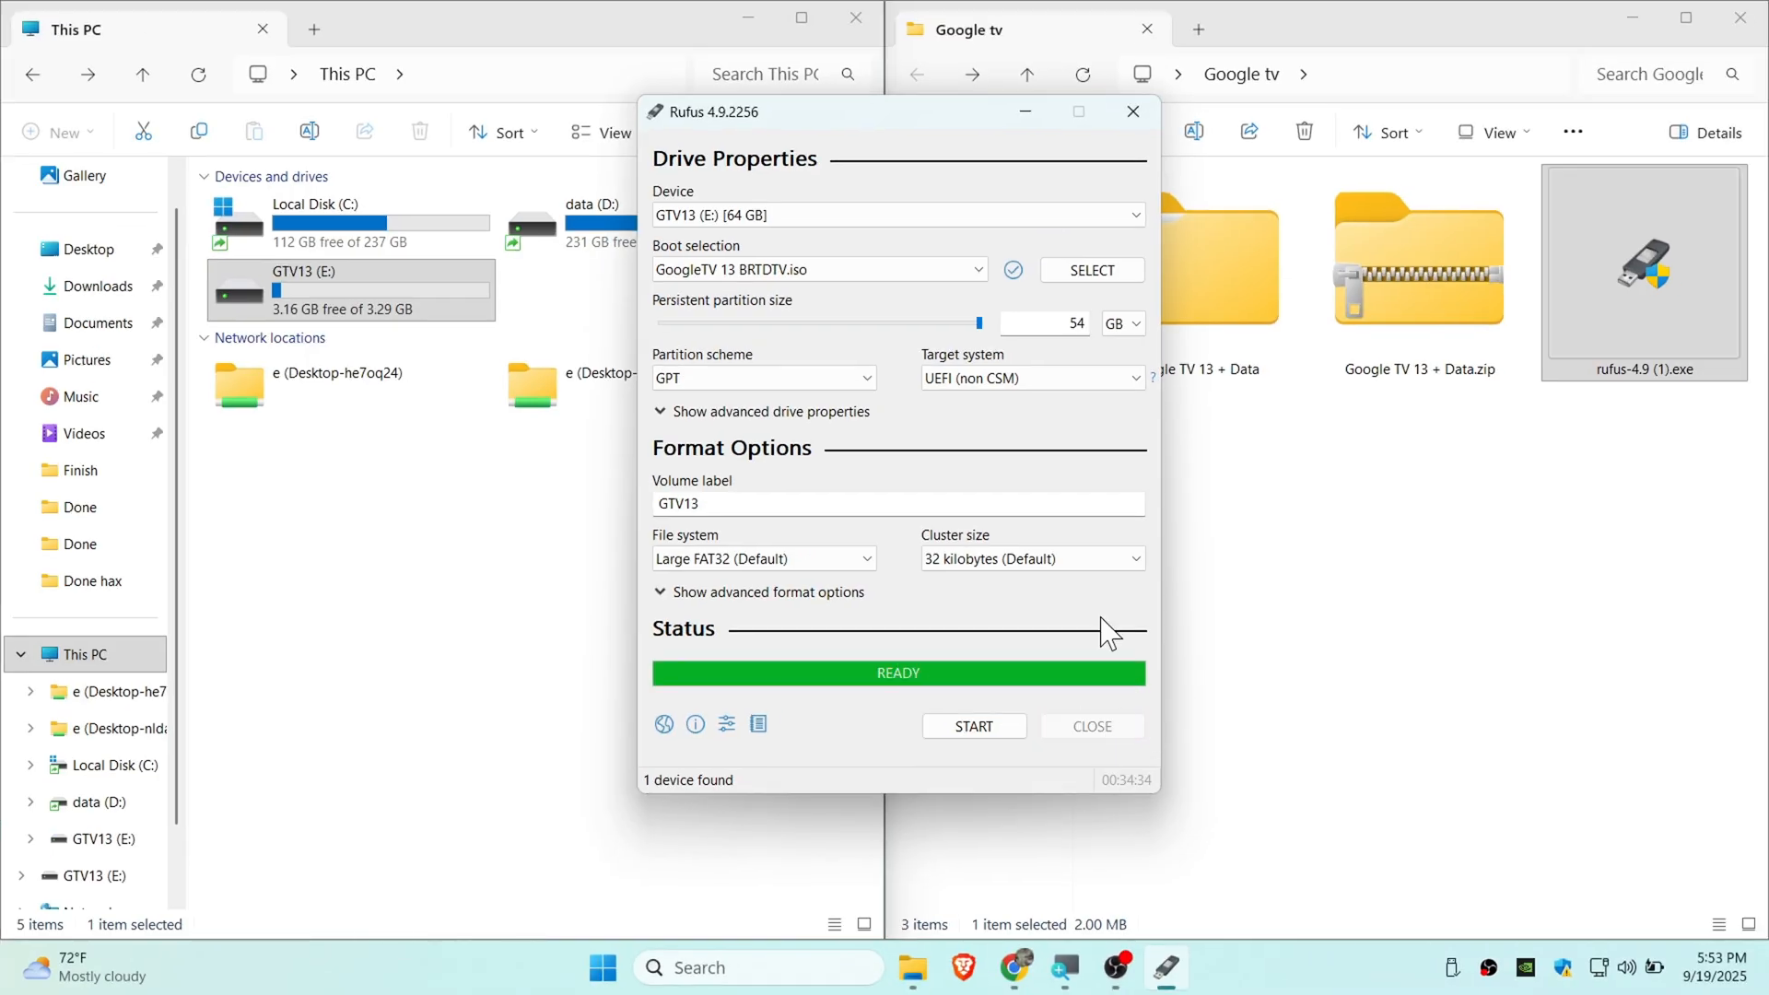
# Step: Refresh This PC, inspect GTV13 (E:)'s boot files, then bring up the Start button's system tools menu
pyautogui.click(580, 442)
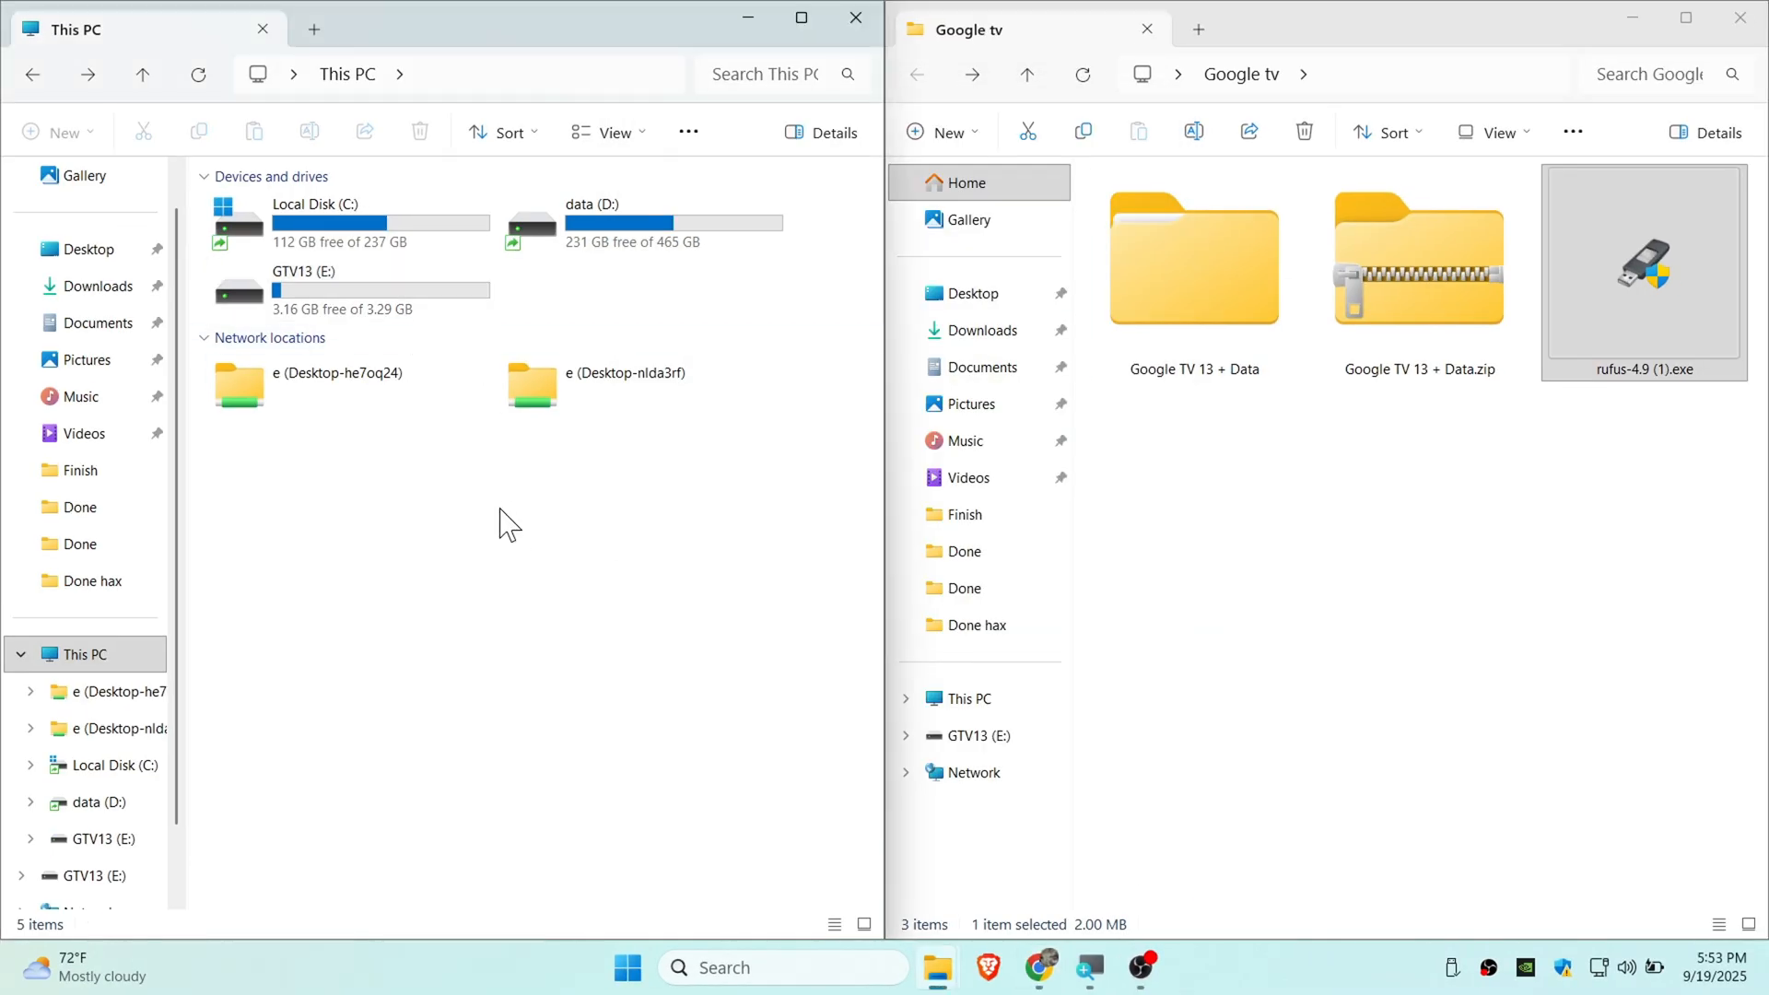
pyautogui.press('F5')
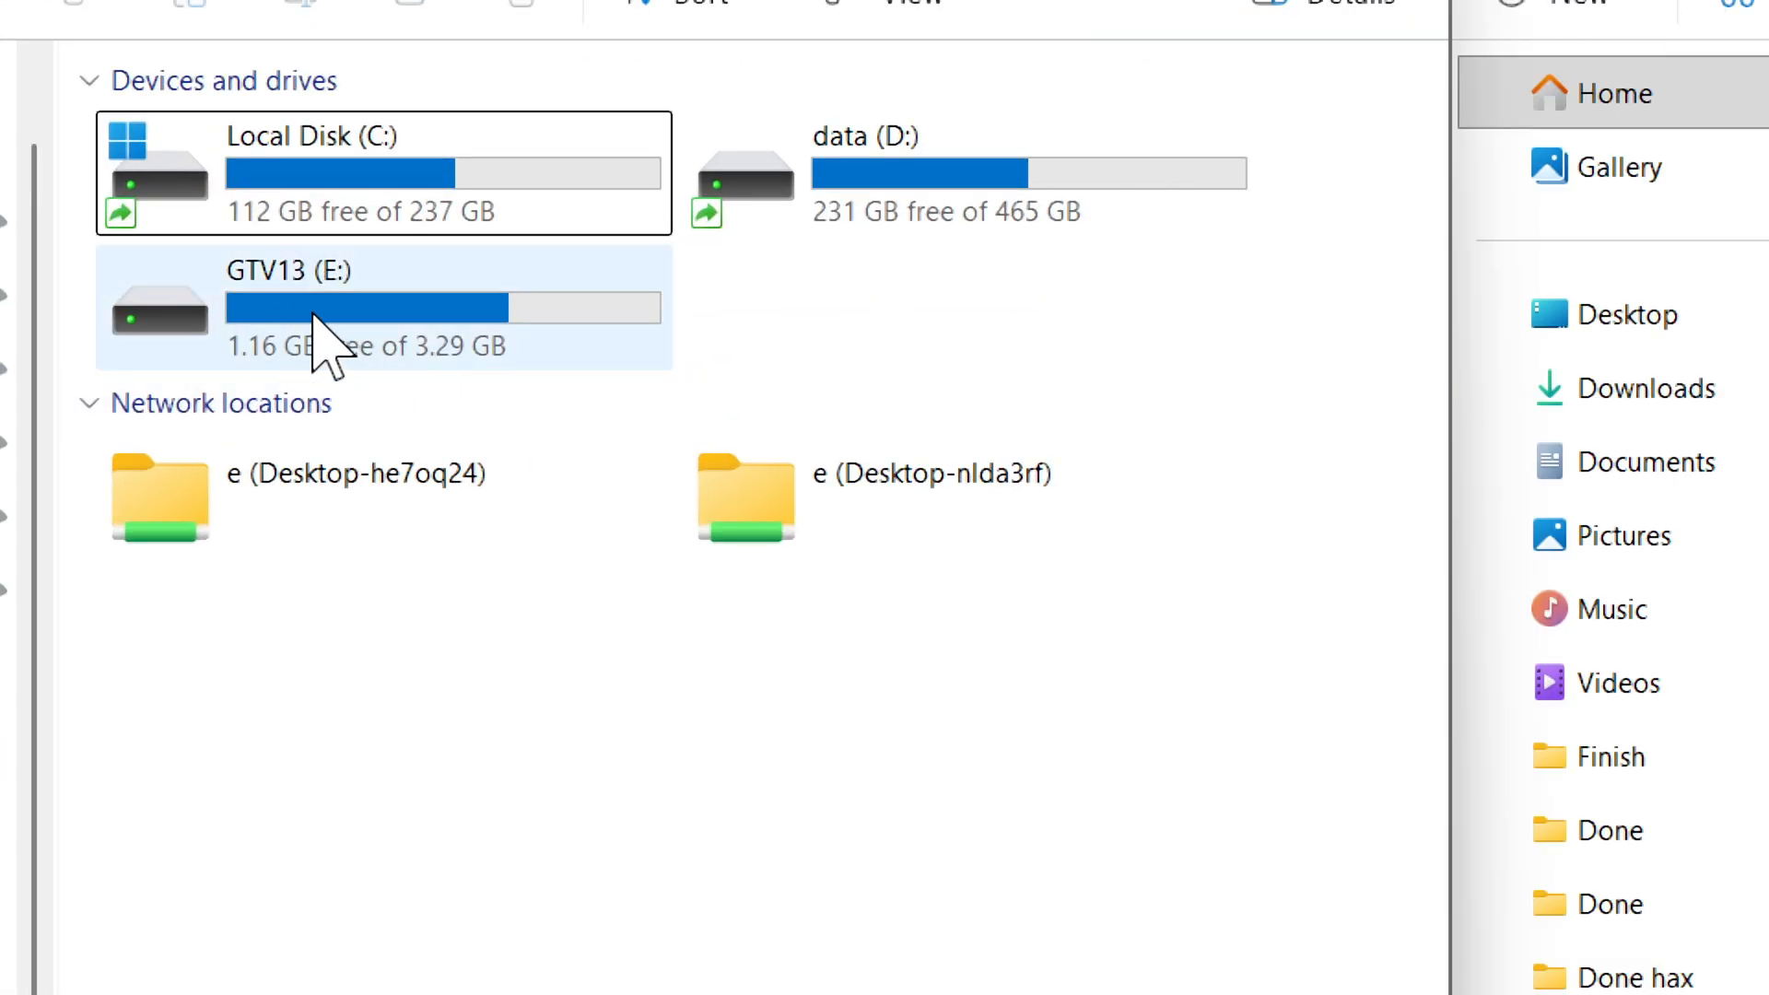
pyautogui.doubleClick(379, 342)
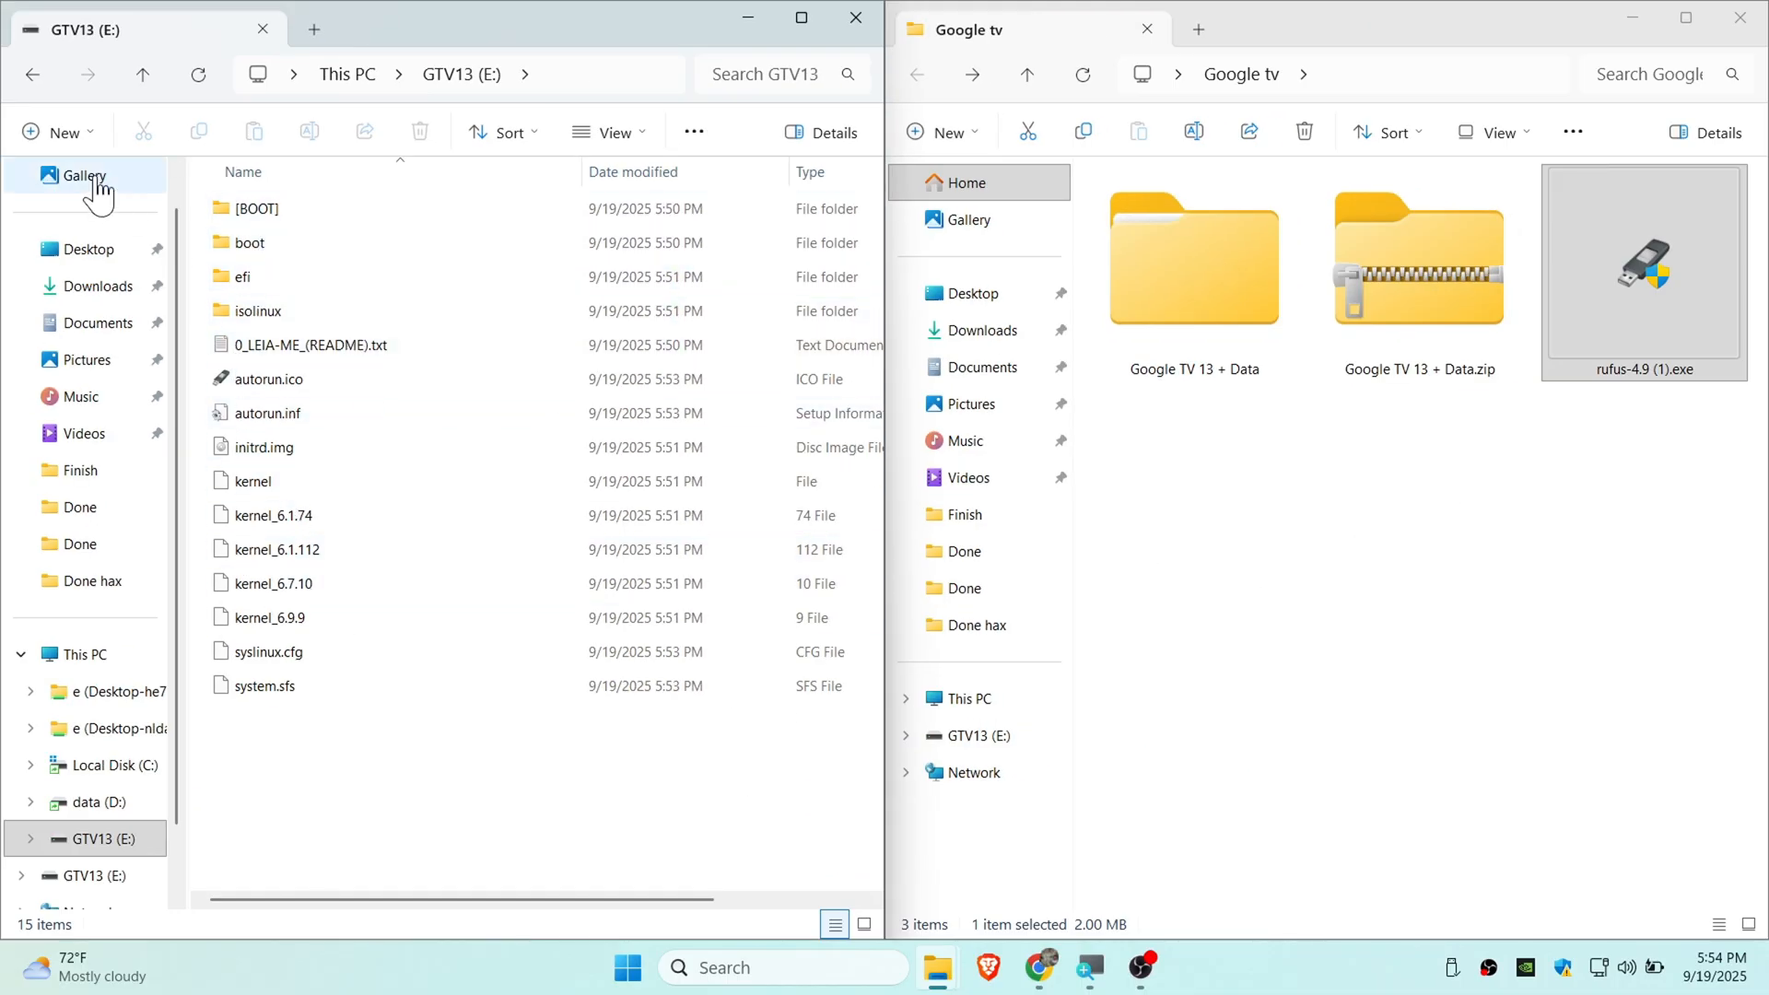
pyautogui.click(34, 73)
pyautogui.rightClick(627, 968)
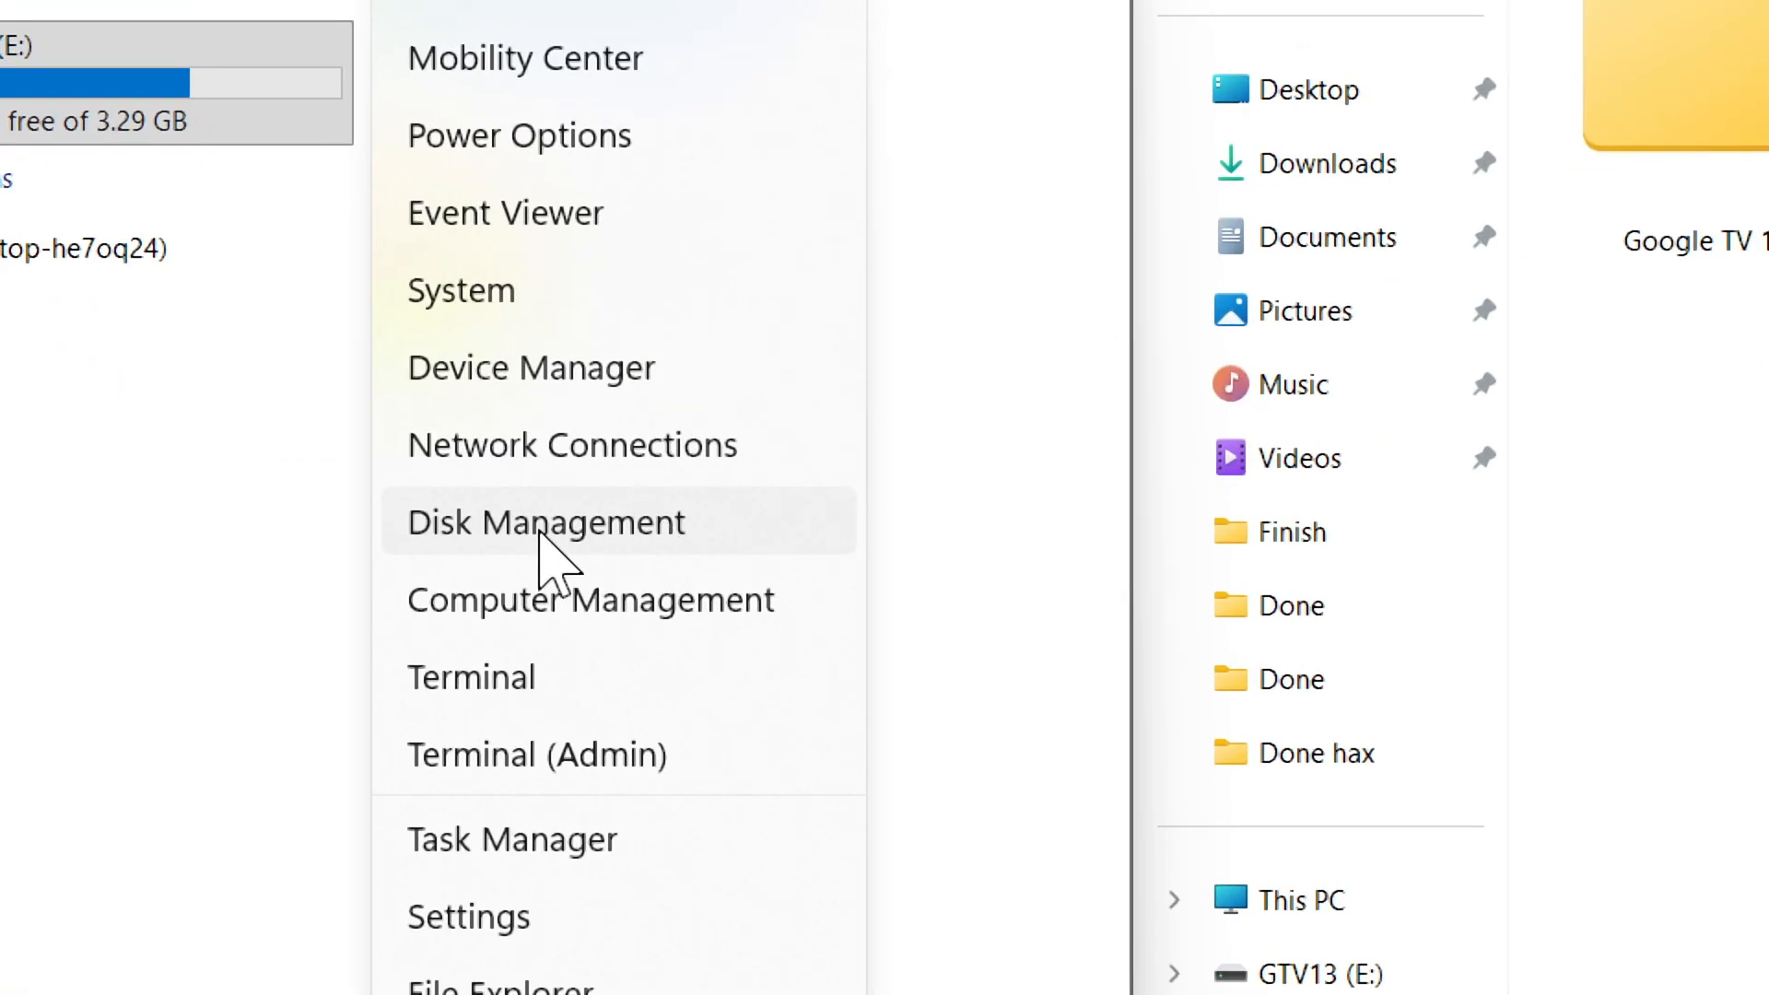
# Step: In Disk Management, delete the 54 GB partition on Disk 2, leaving it unallocated
pyautogui.click(546, 522)
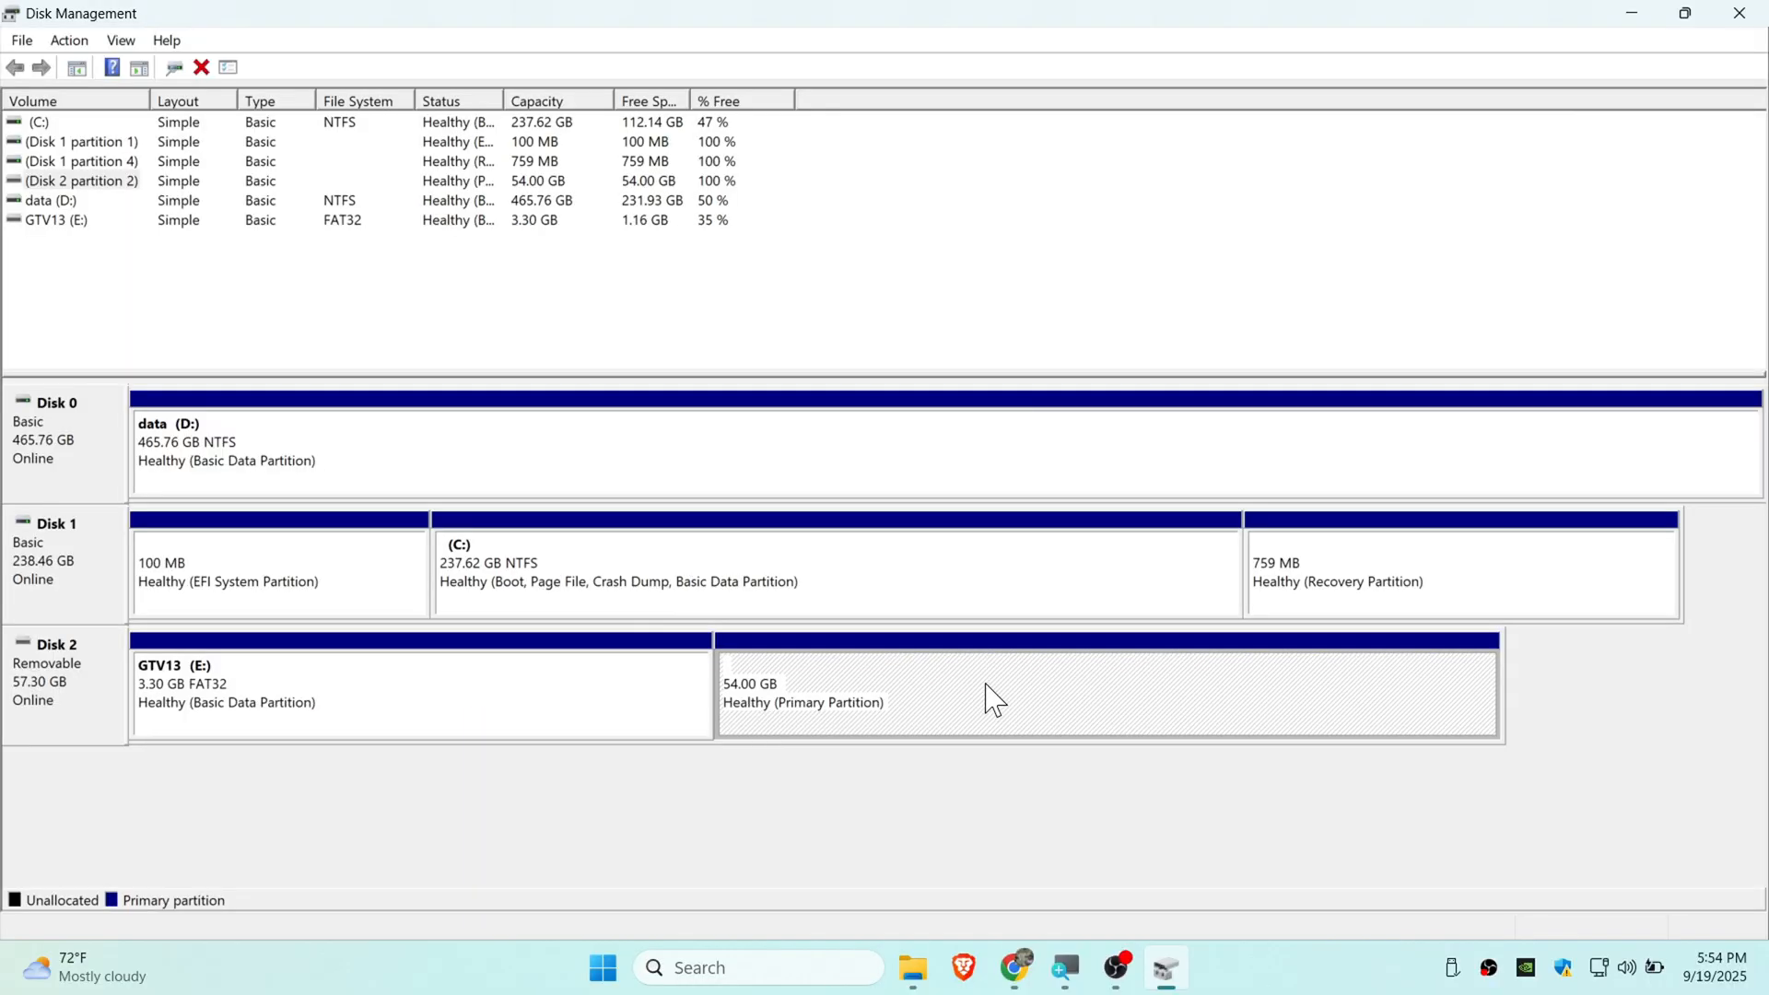
pyautogui.rightClick(994, 699)
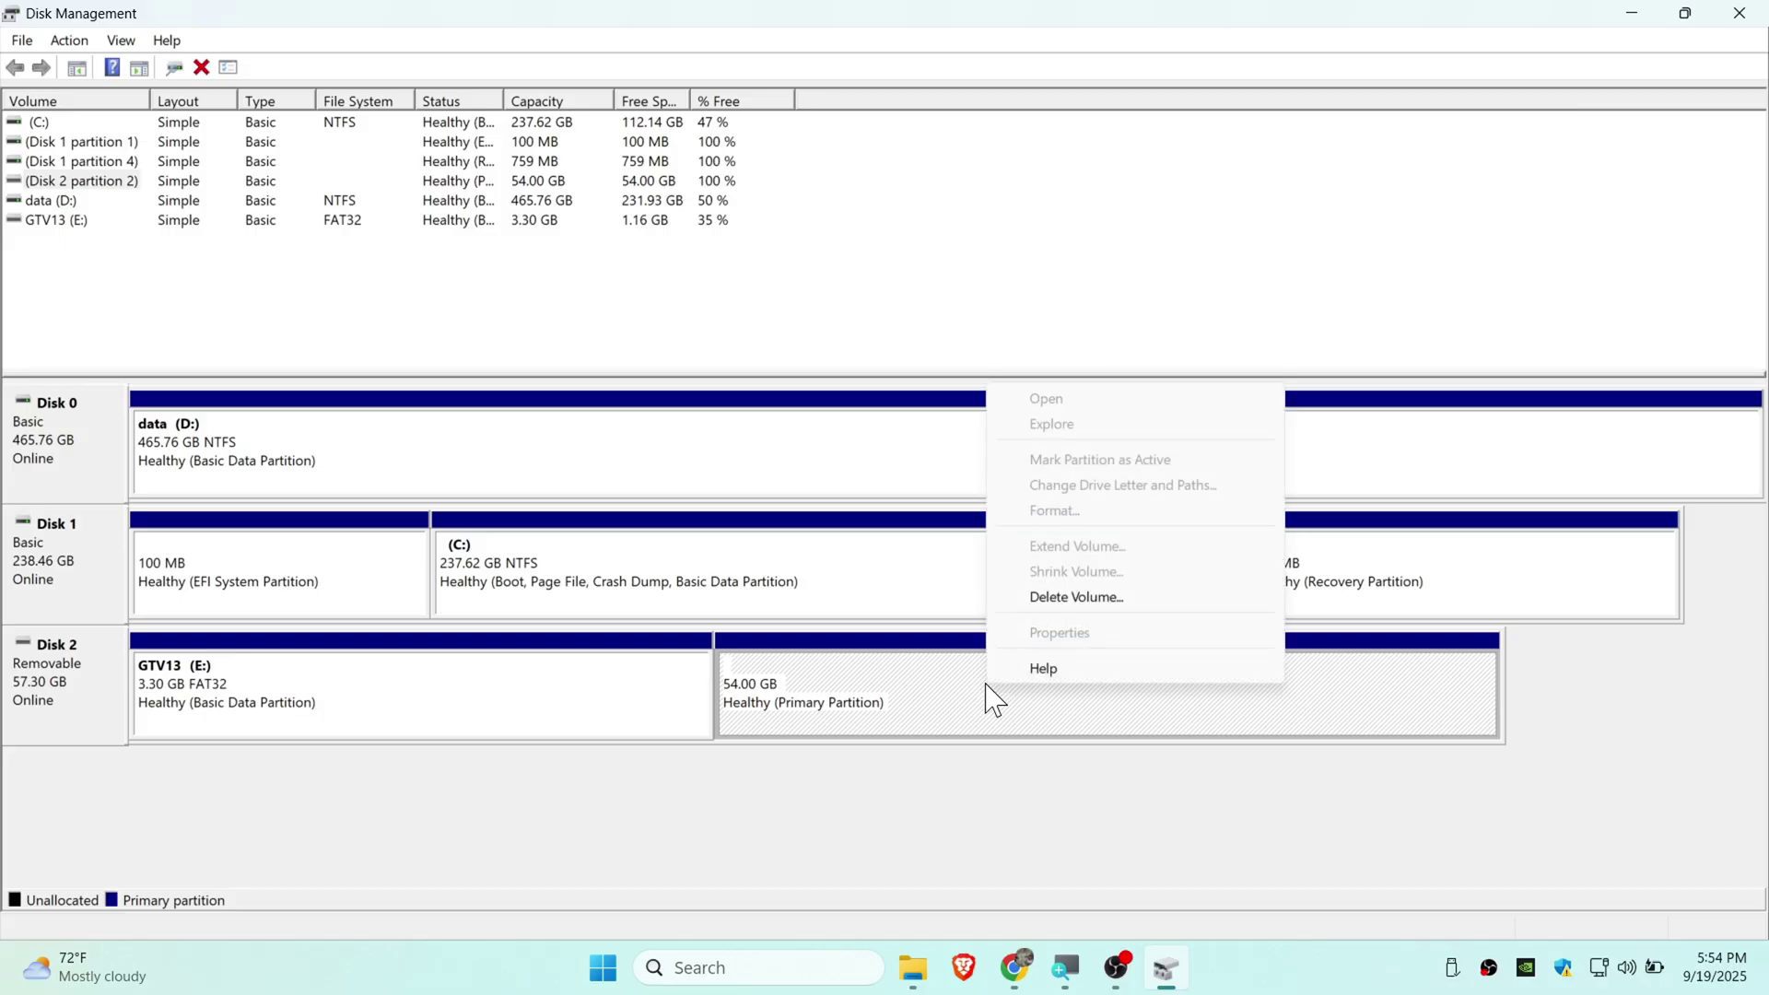
pyautogui.click(1078, 595)
pyautogui.click(976, 649)
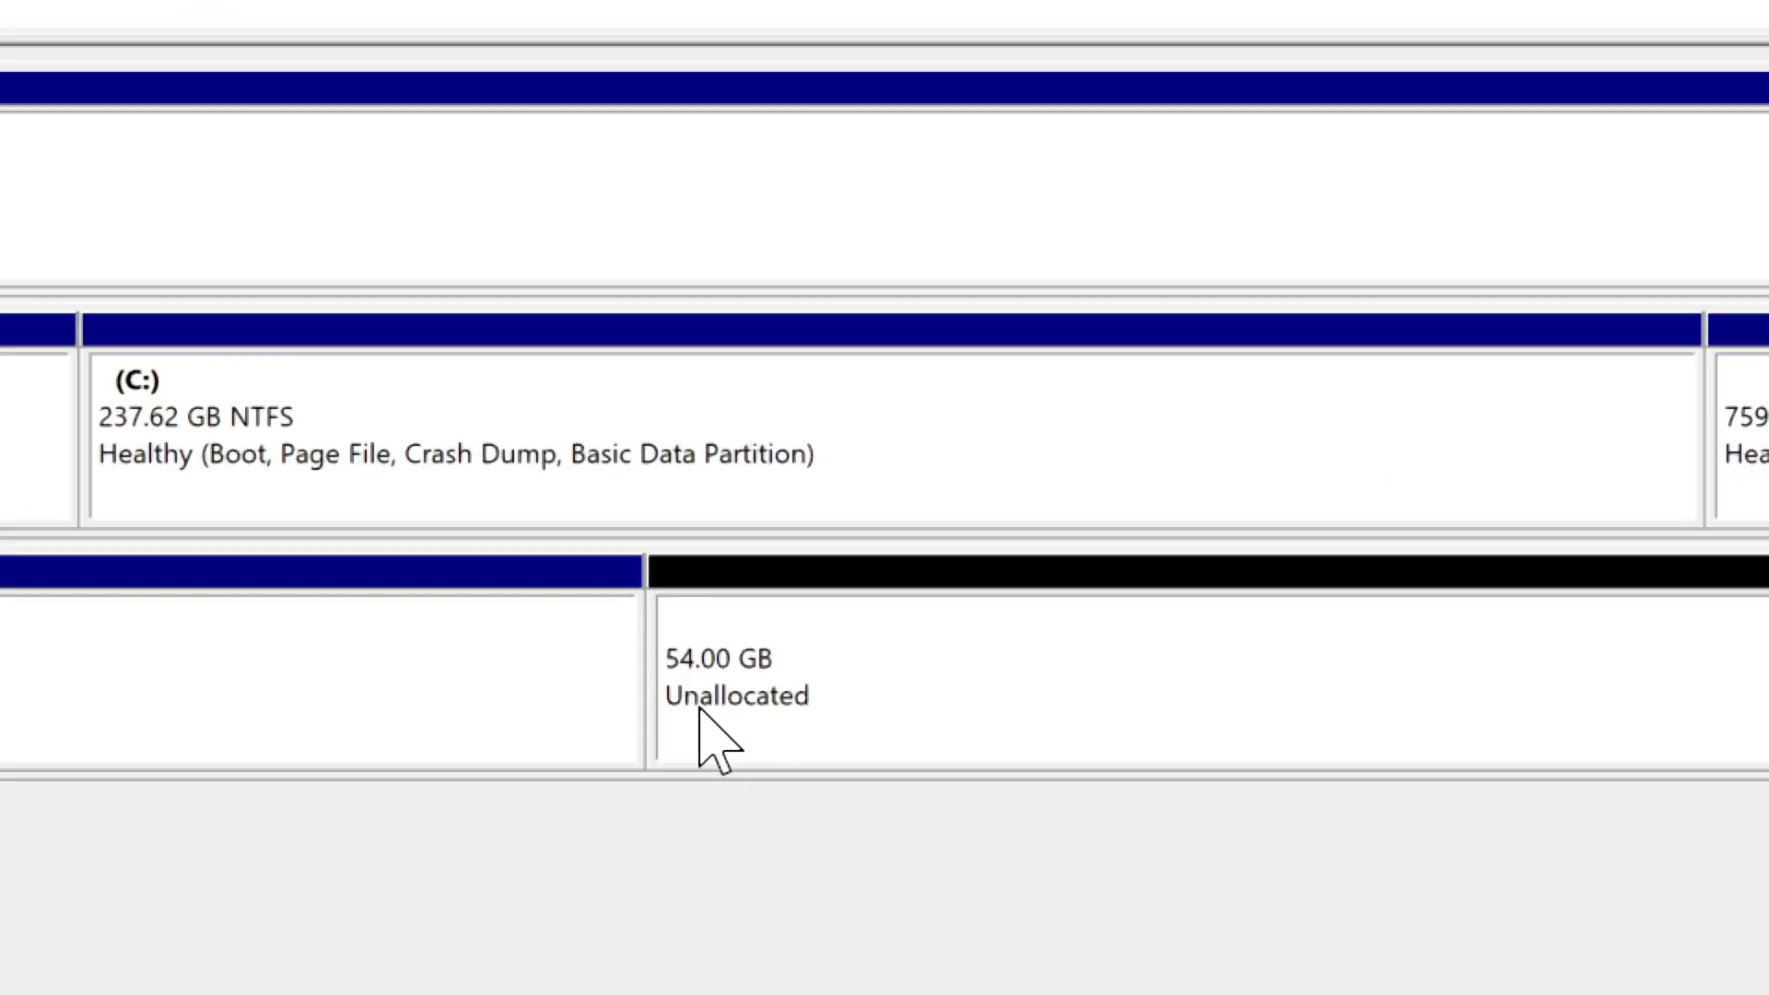
# Step: Start a new simple volume on the 54 GB unallocated space at full size with drive letter F
pyautogui.rightClick(1040, 666)
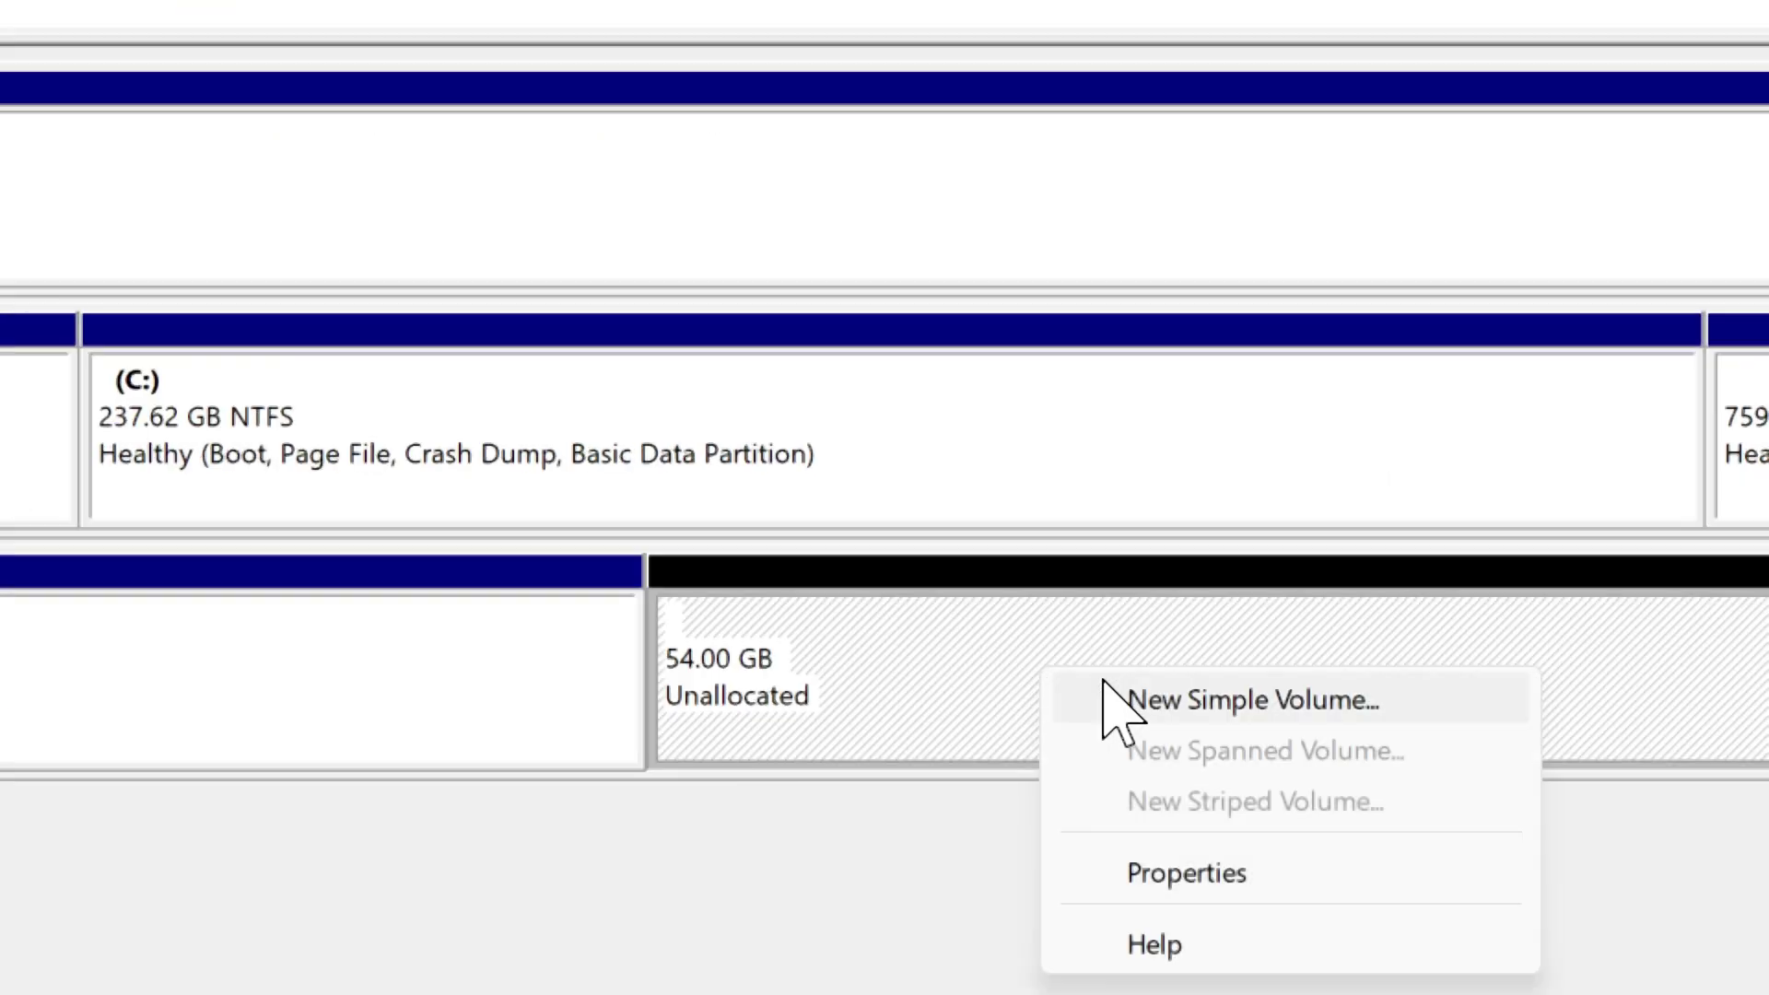
pyautogui.click(1197, 695)
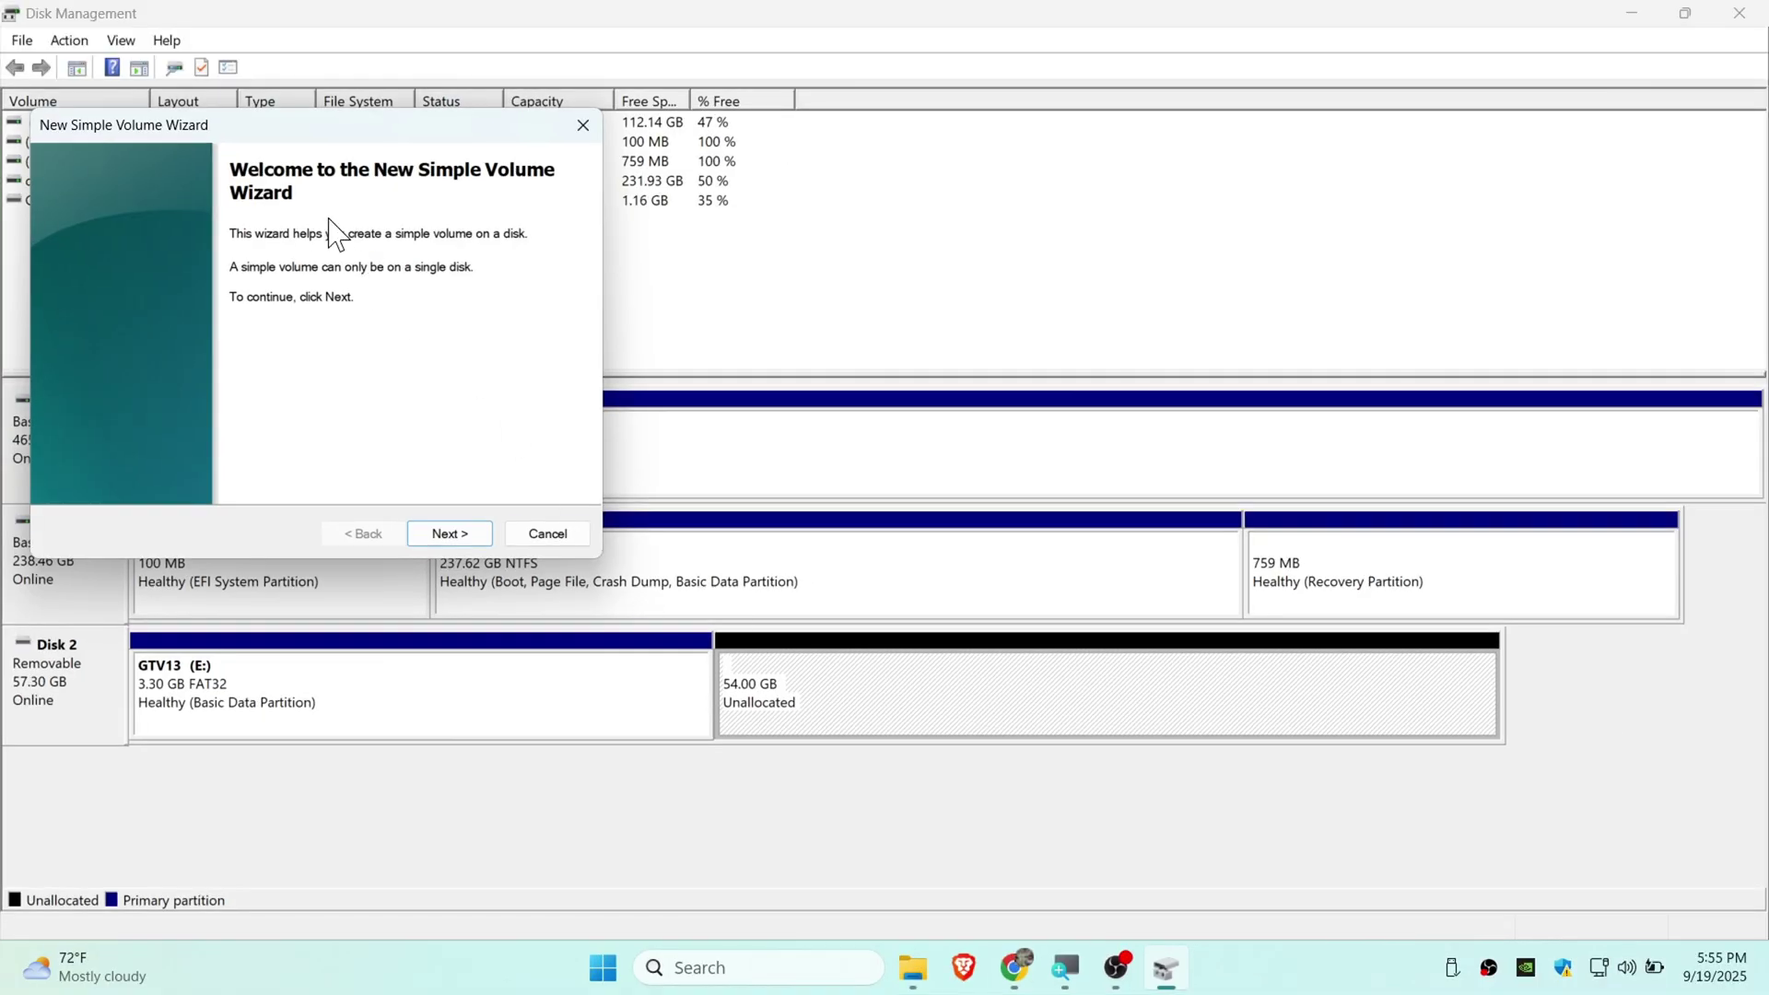
pyautogui.moveTo(355, 249); pyautogui.dragTo(853, 332)
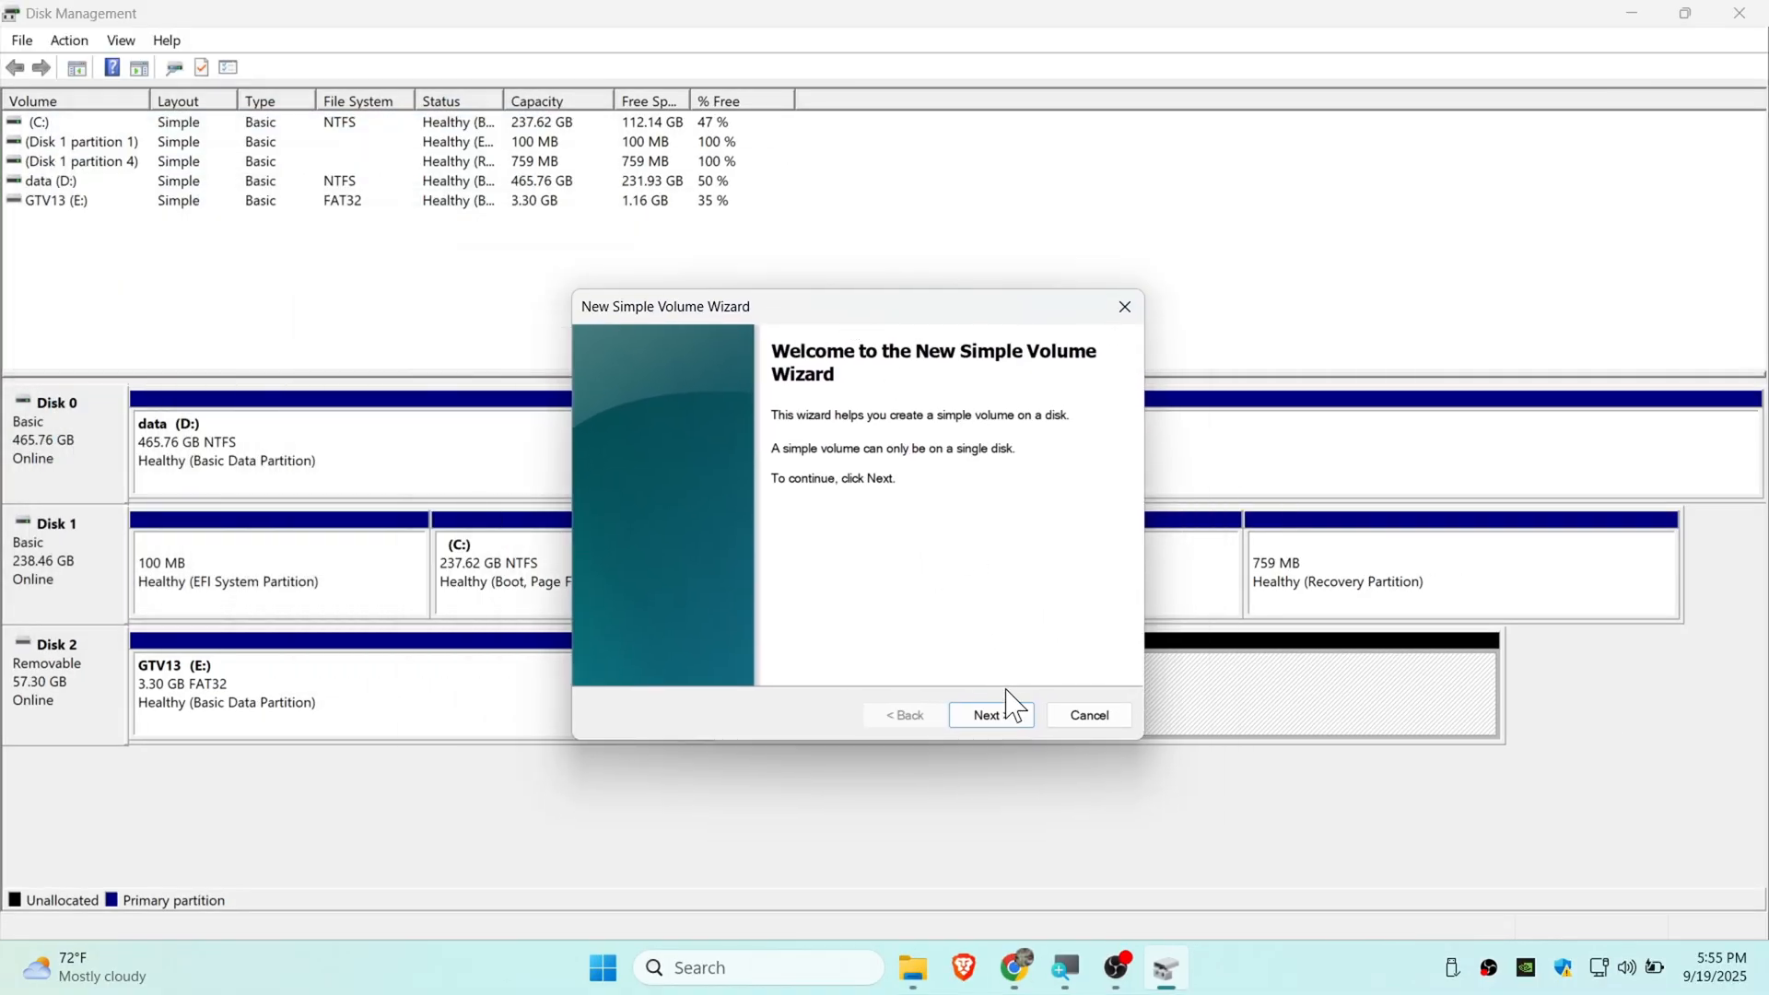
pyautogui.click(993, 715)
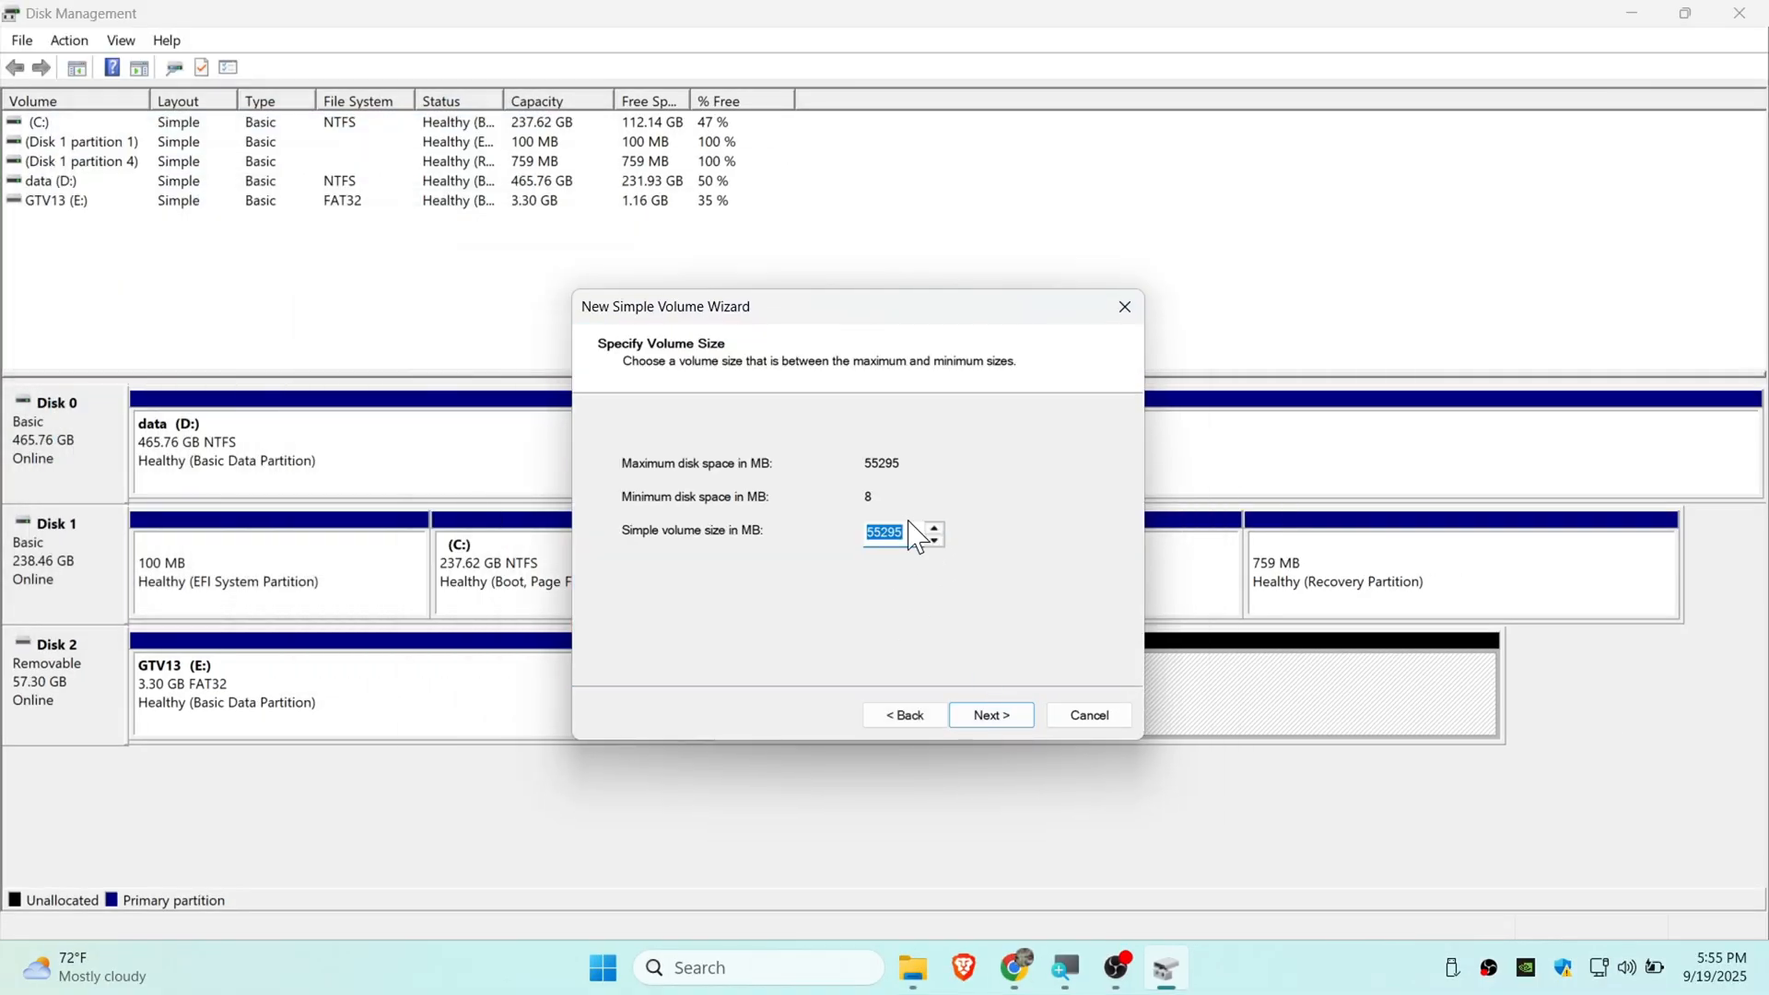
pyautogui.click(993, 714)
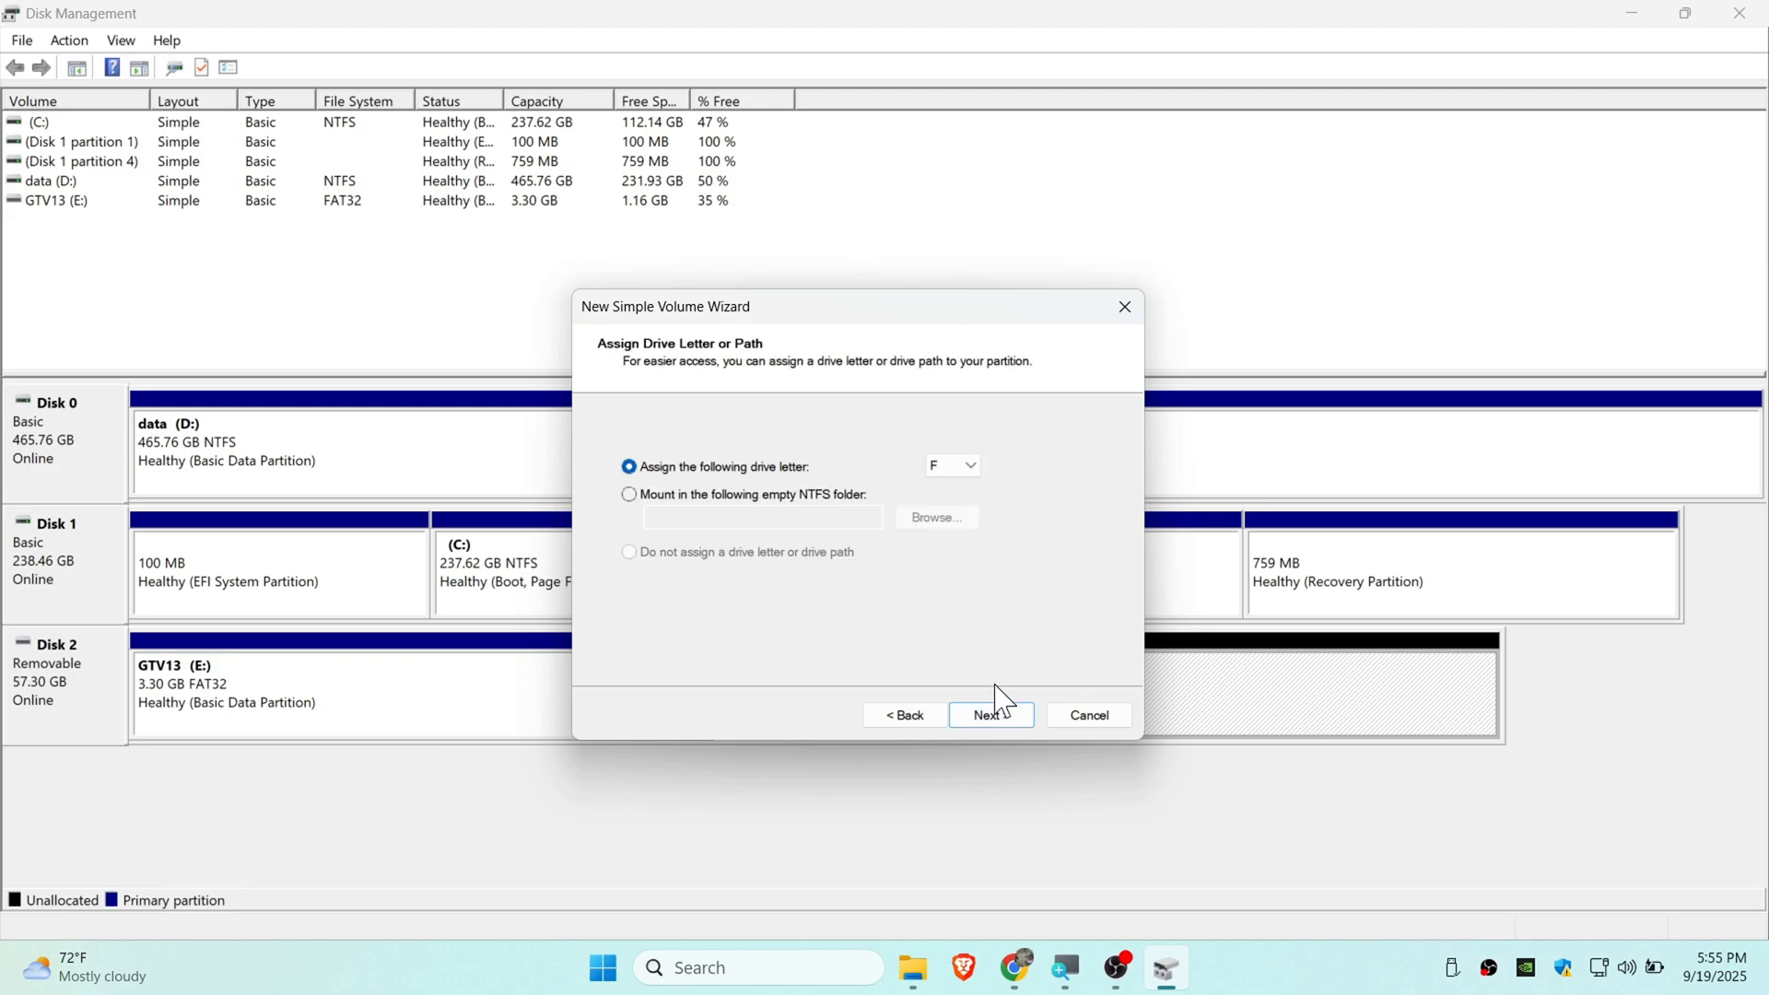
pyautogui.click(971, 470)
pyautogui.click(993, 715)
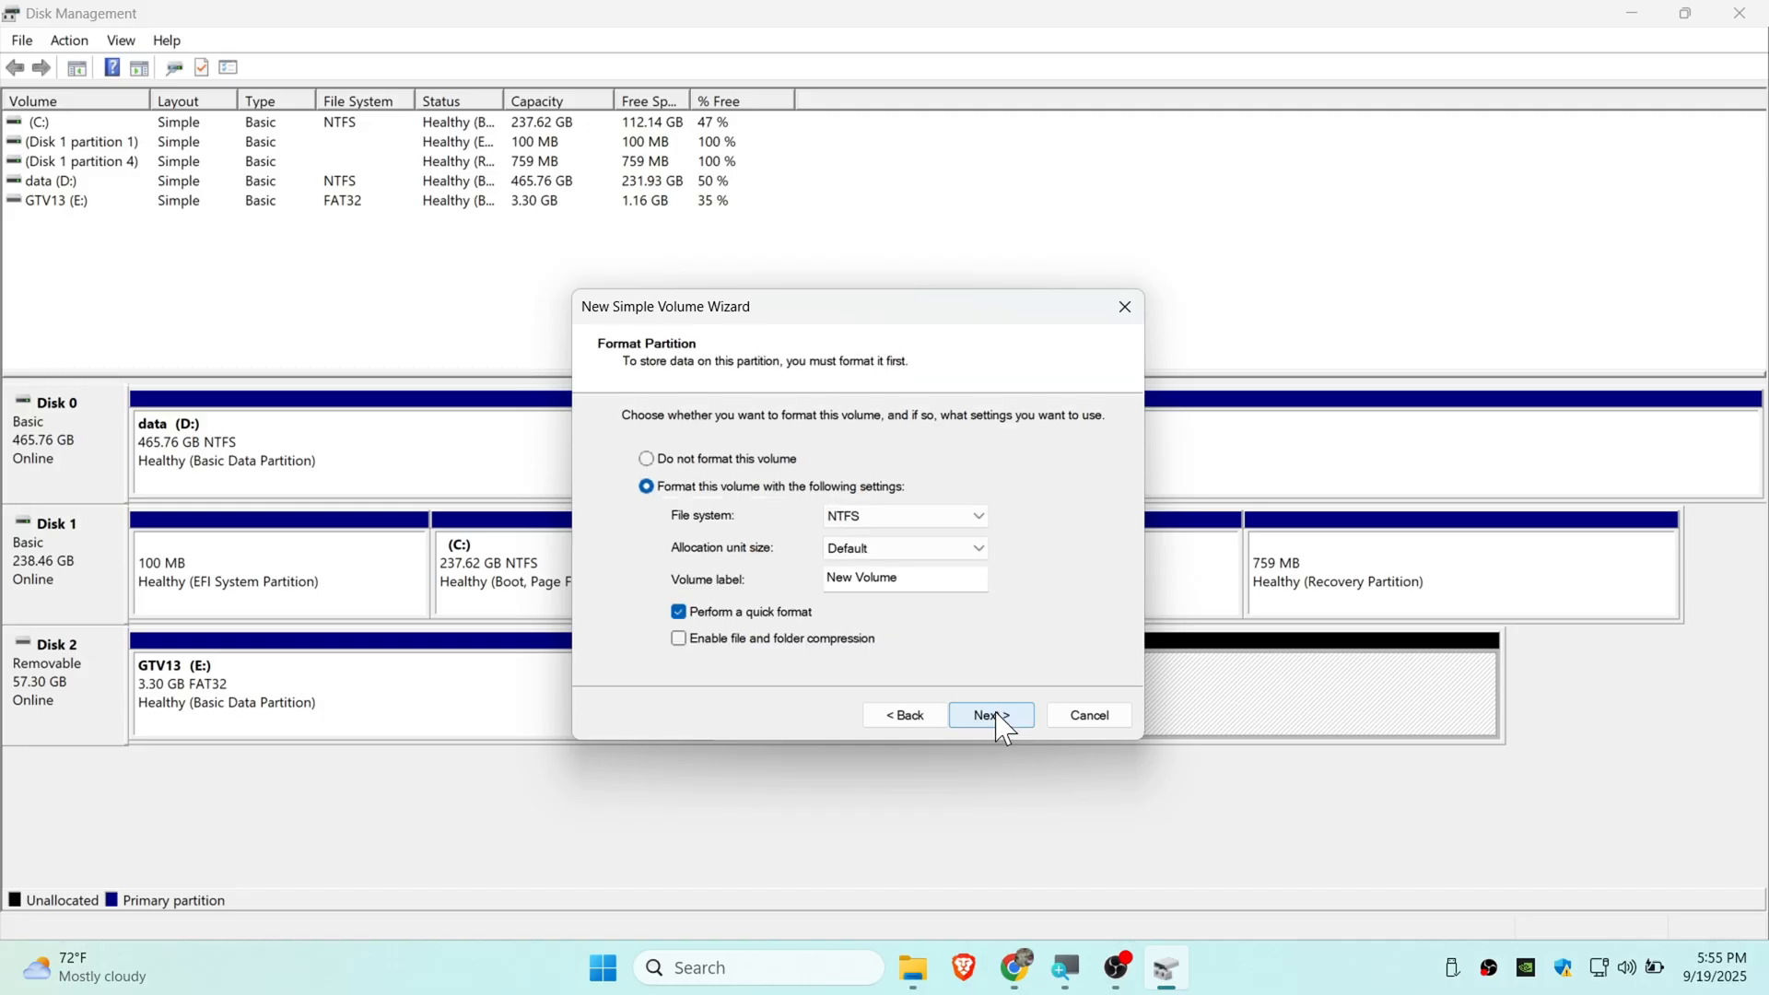
# Step: Format the volume as exFAT with default allocation size, labelled sys, and finish creating it
pyautogui.click(934, 519)
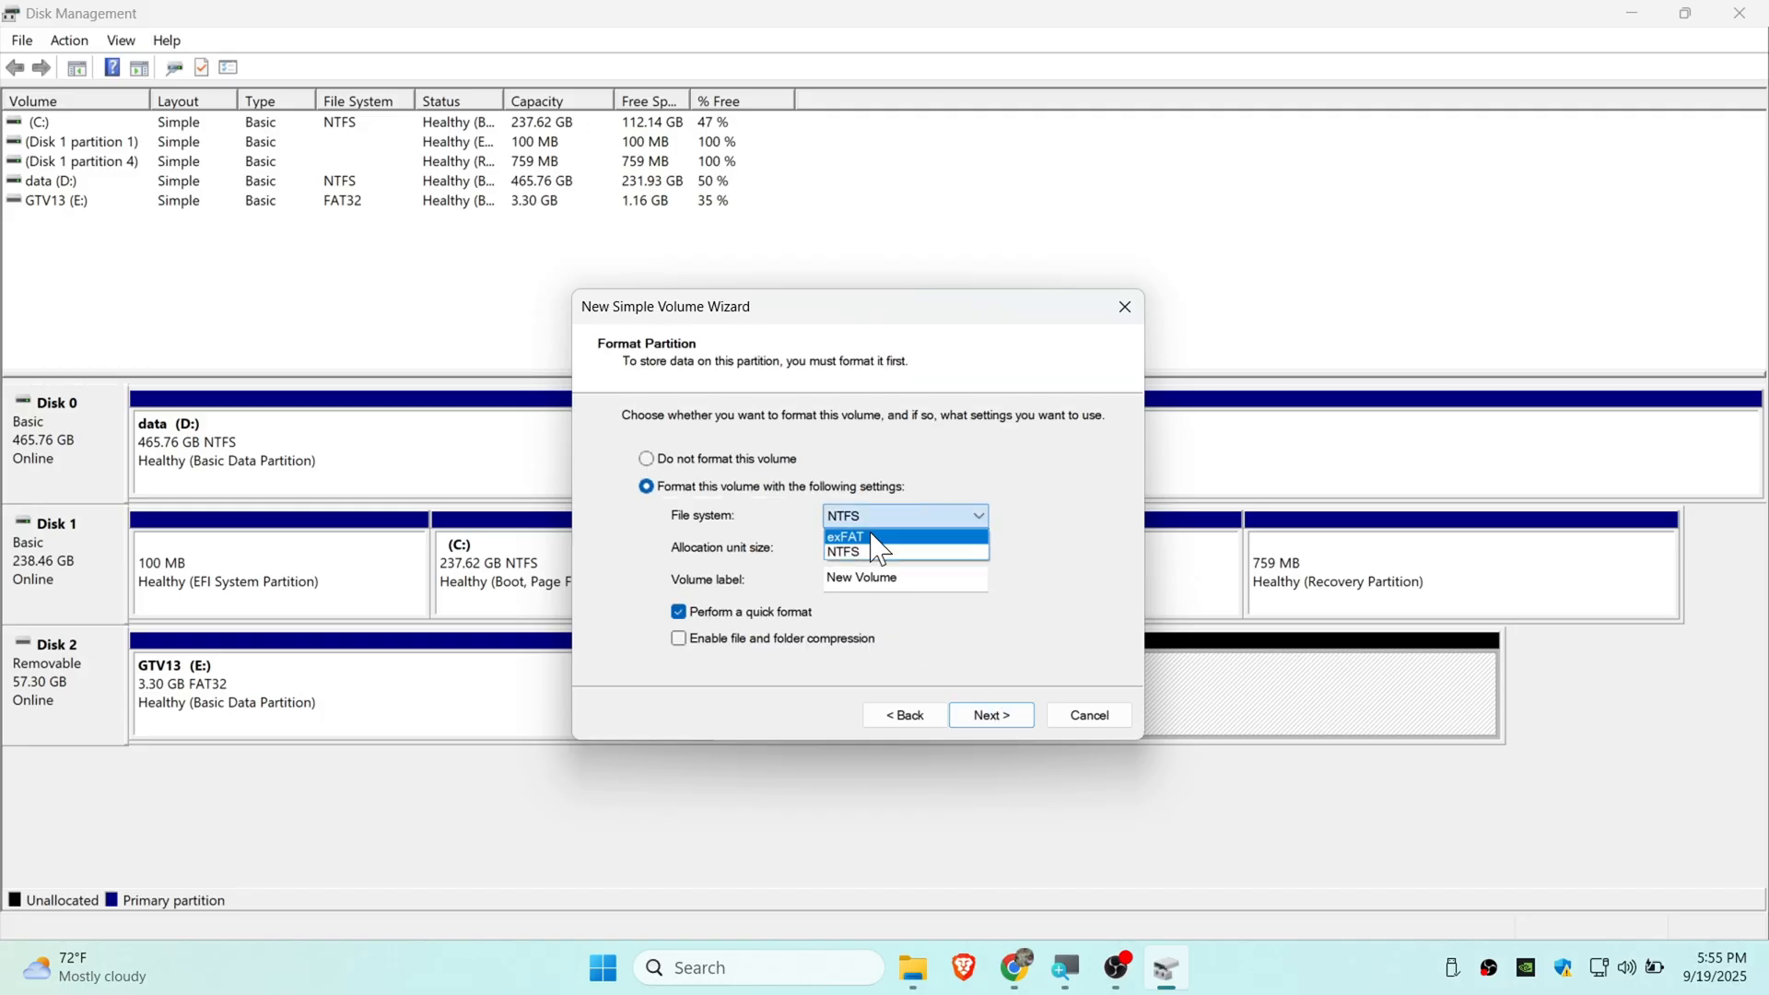
pyautogui.click(871, 536)
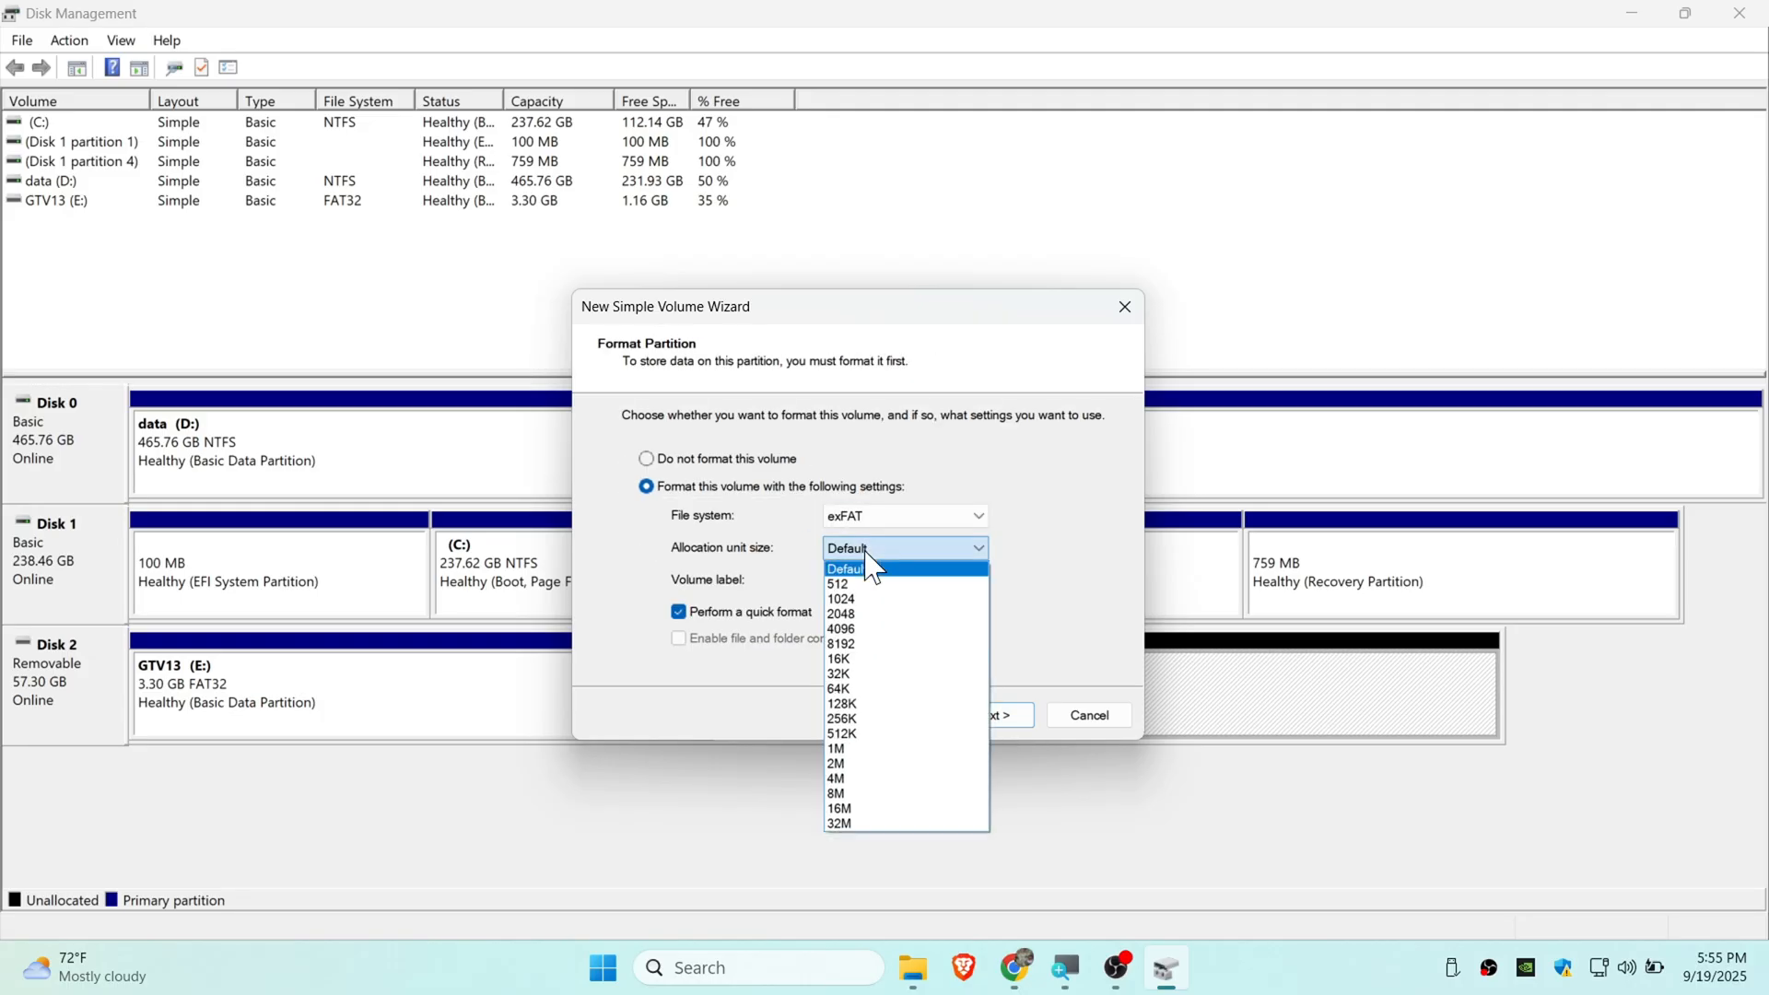
pyautogui.click(871, 566)
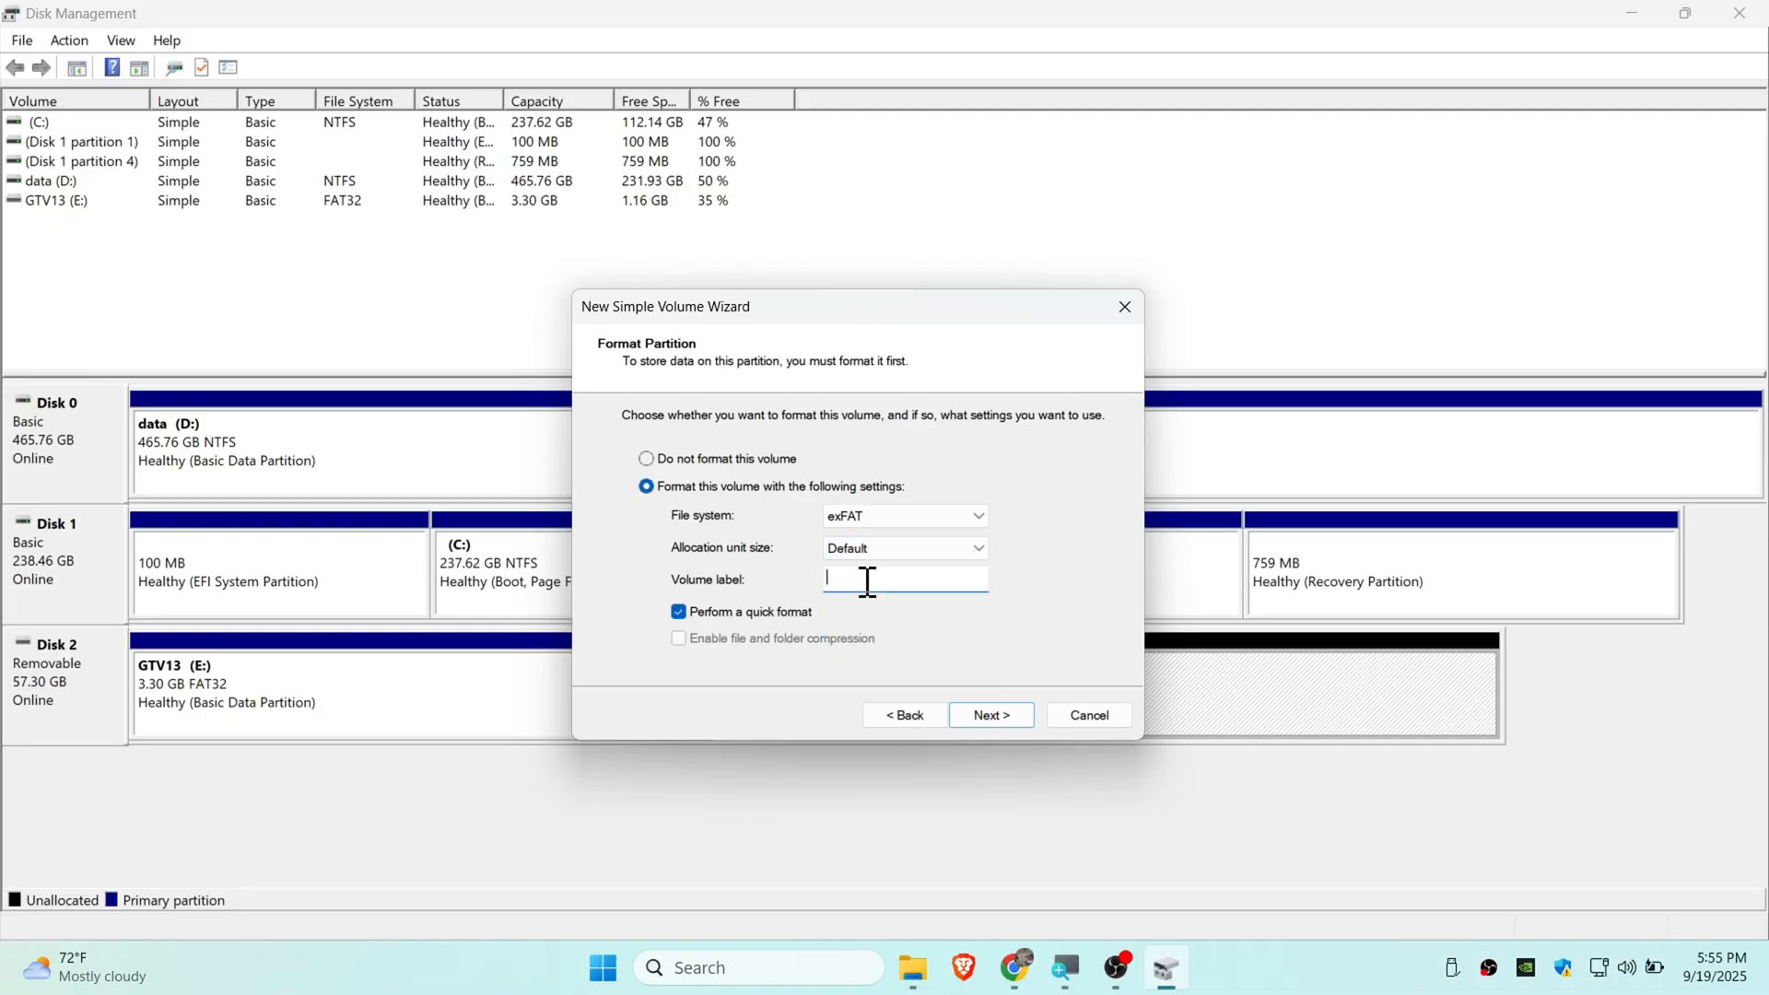
pyautogui.click(991, 715)
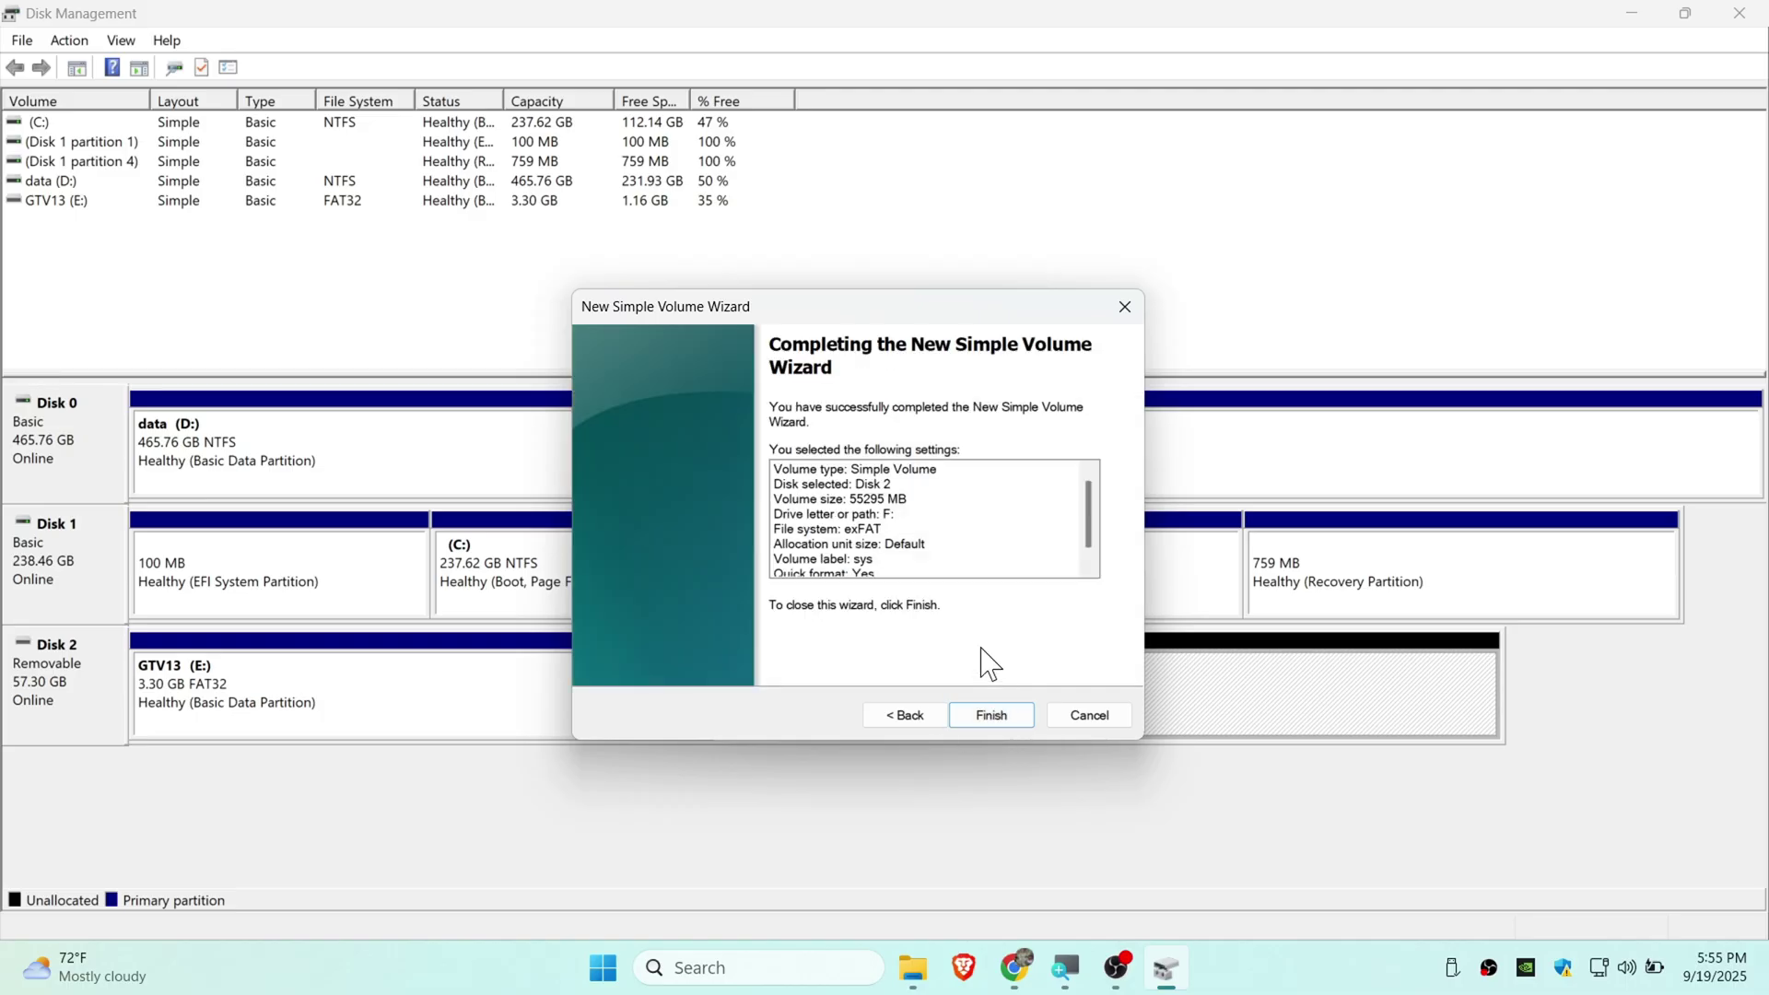
pyautogui.click(991, 715)
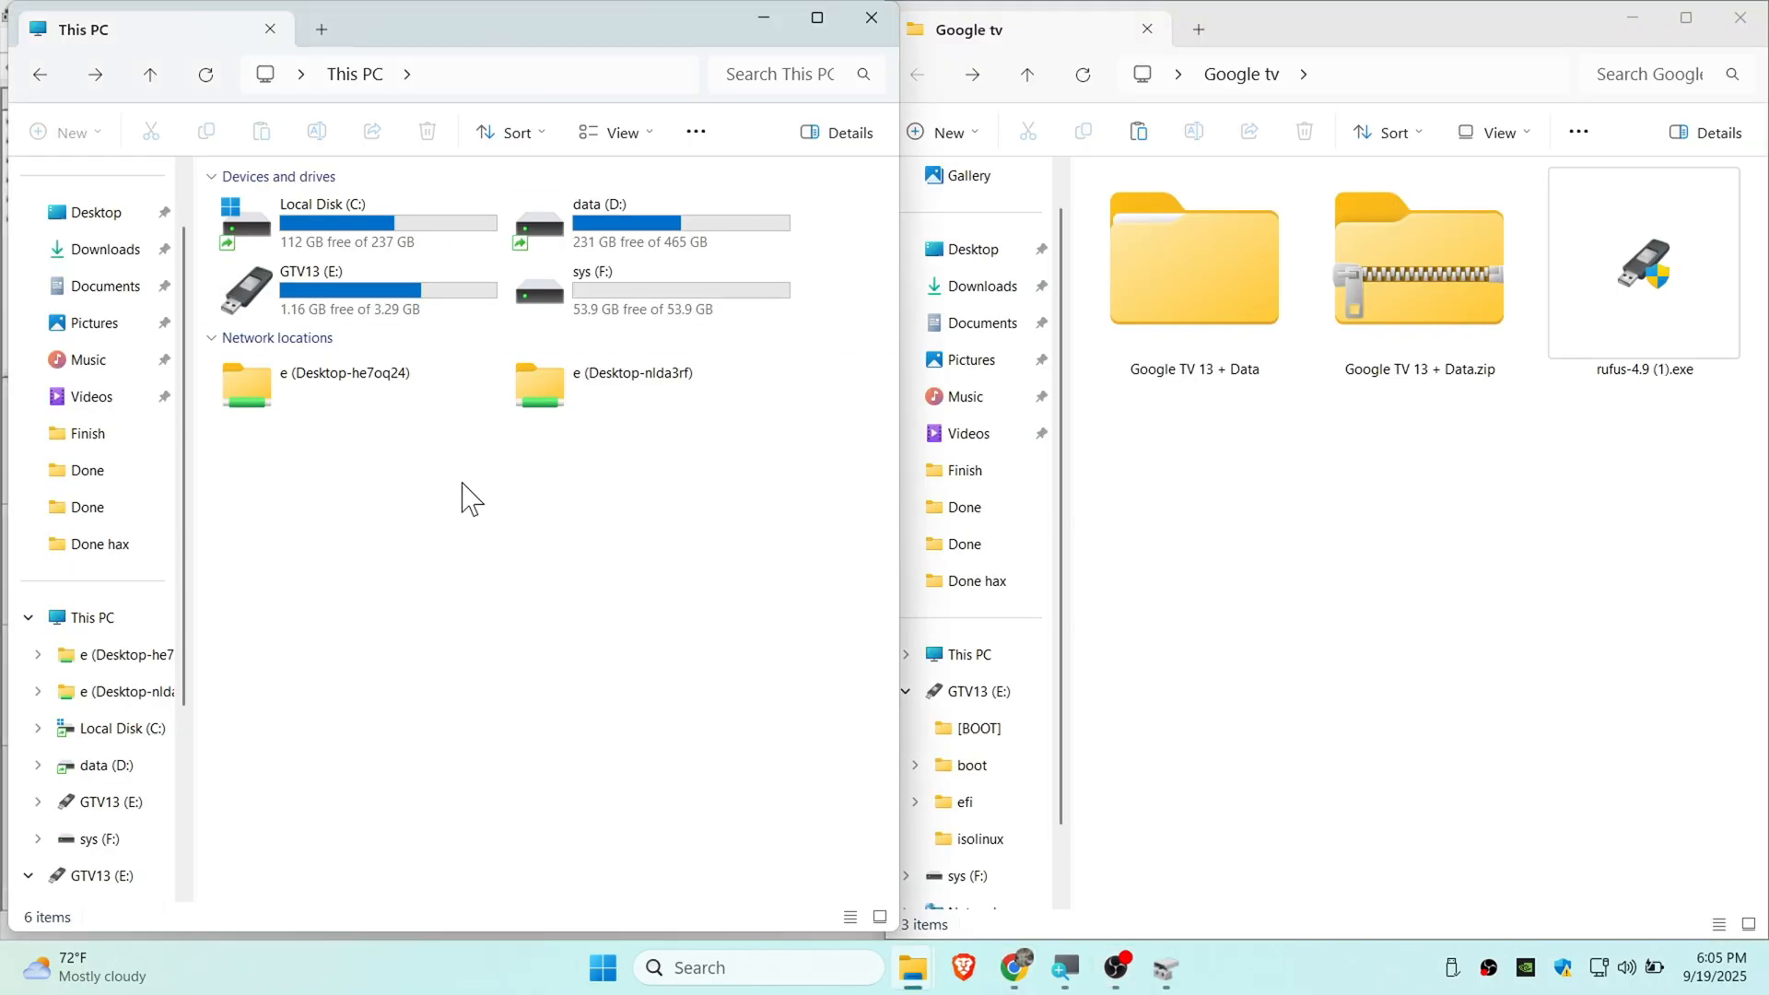
# Step: Cut system.sfs from the GTV13 (E:) drive
pyautogui.click(374, 287)
pyautogui.doubleClick(374, 289)
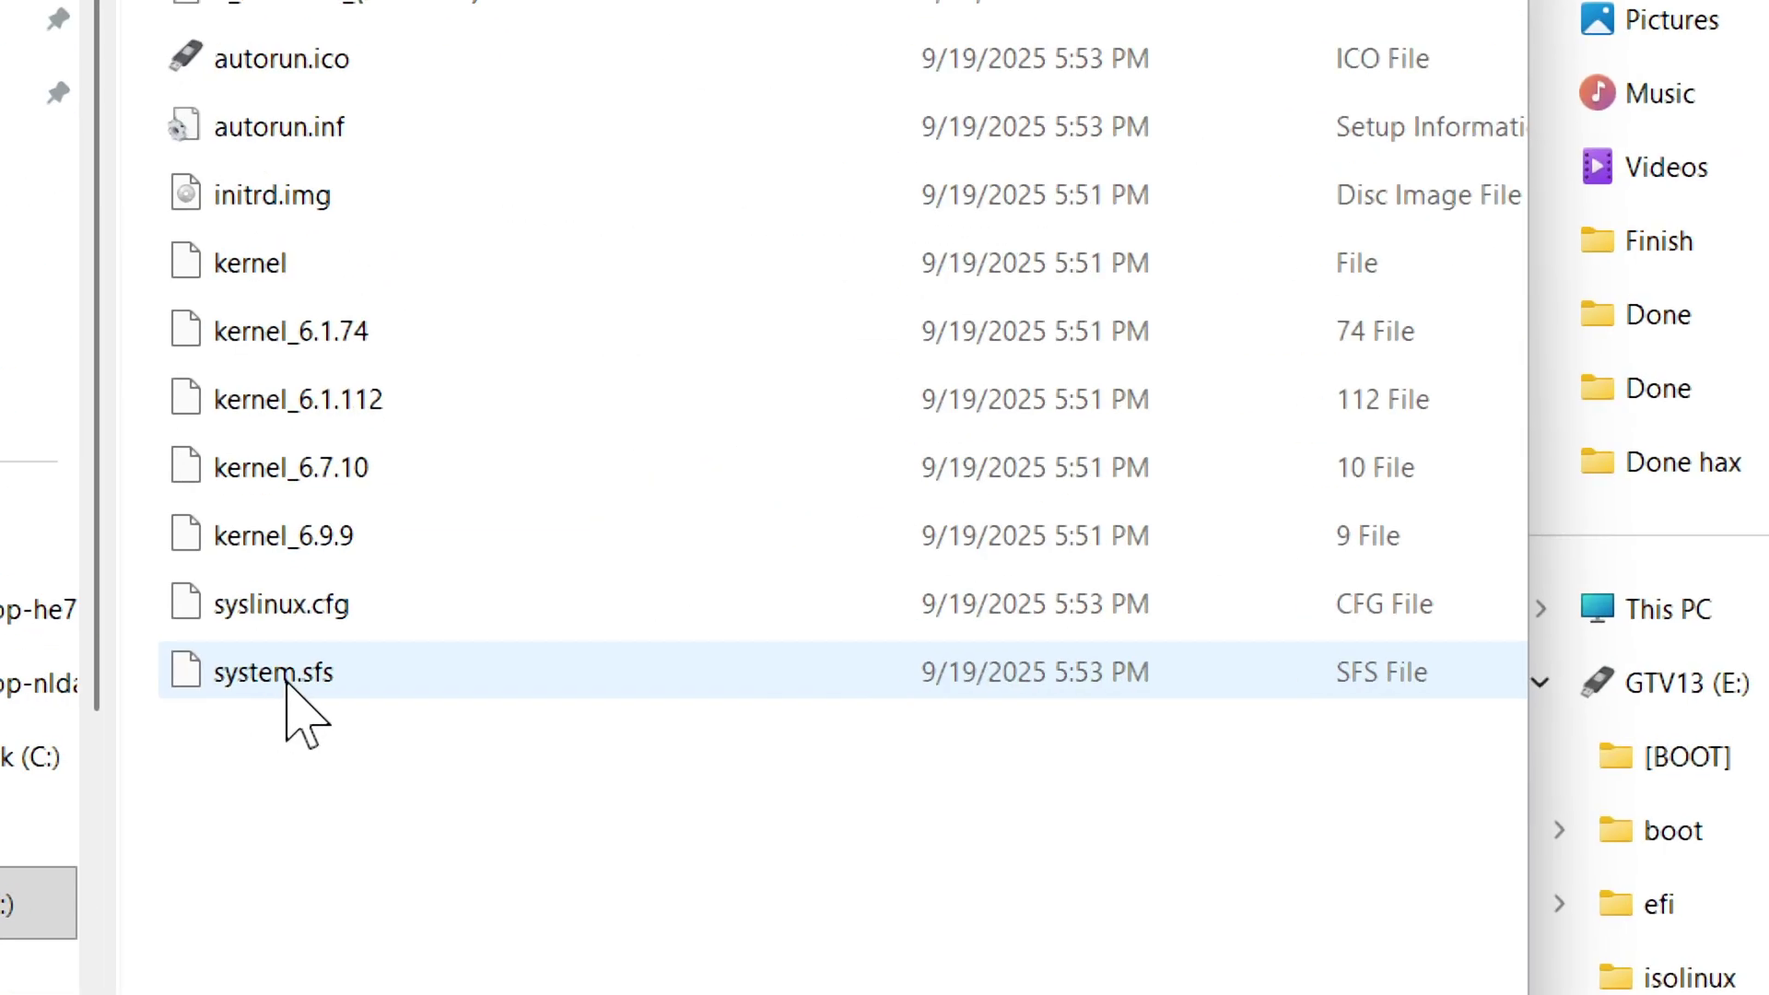
pyautogui.click(283, 677)
pyautogui.rightClick(307, 677)
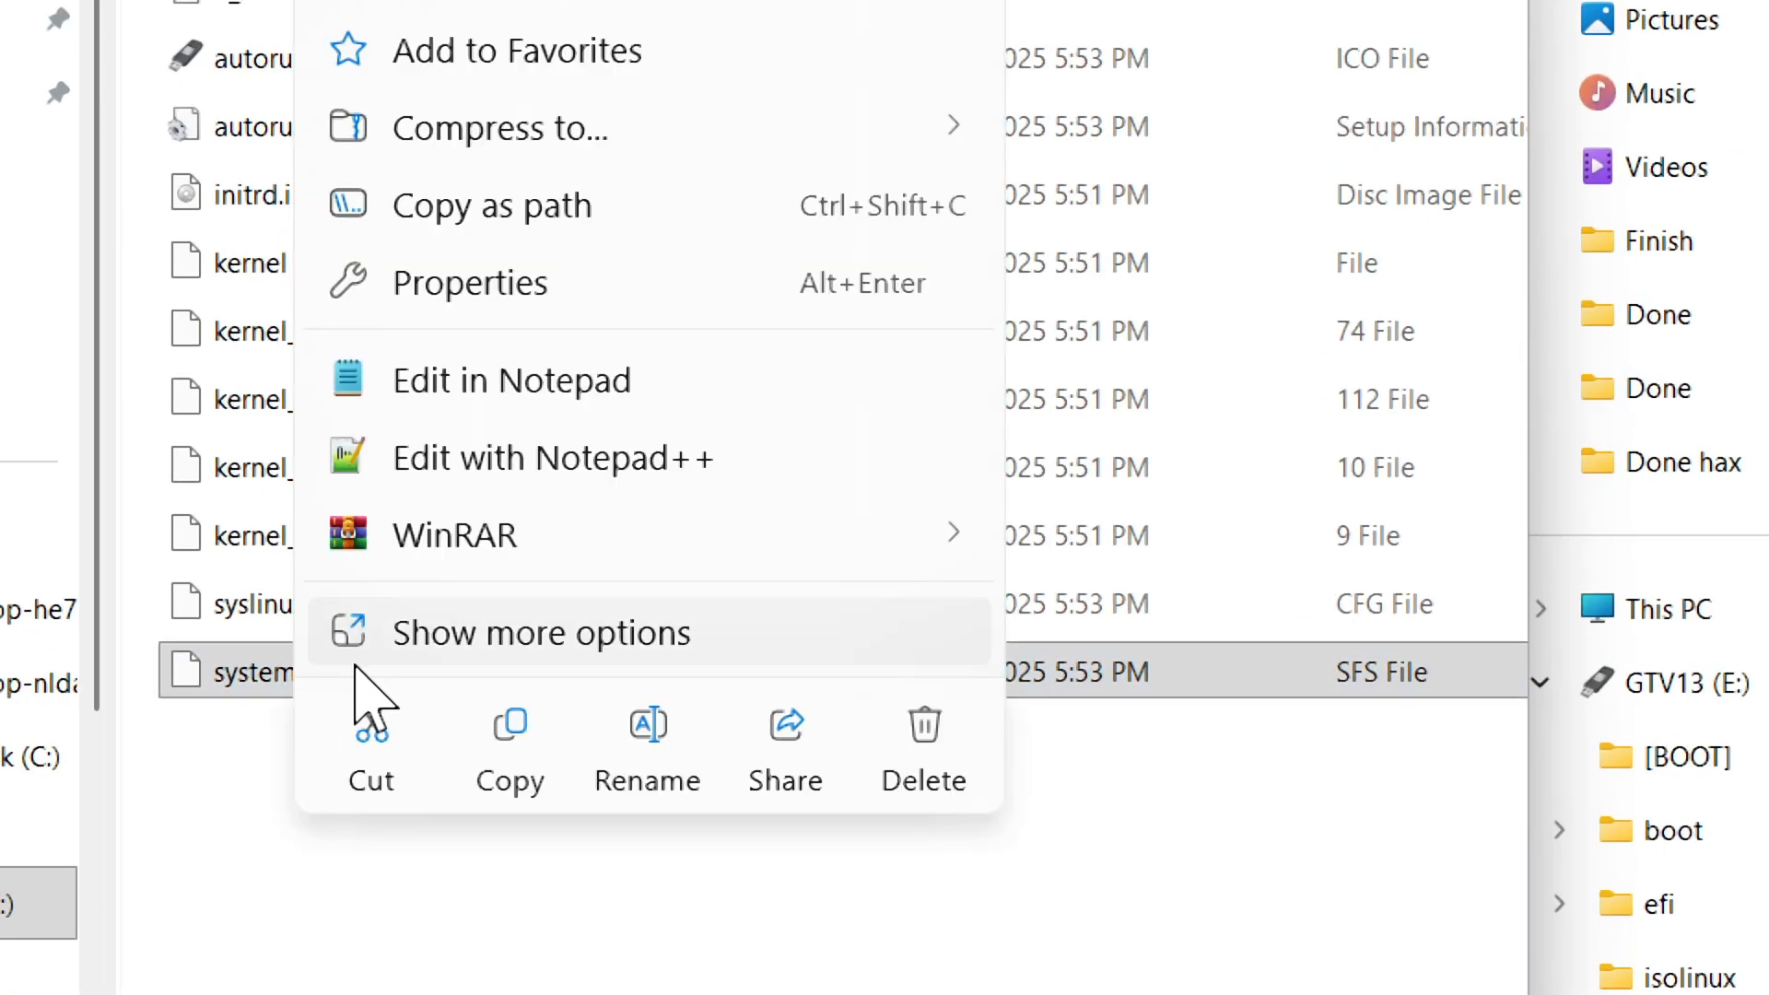
pyautogui.press('Escape')
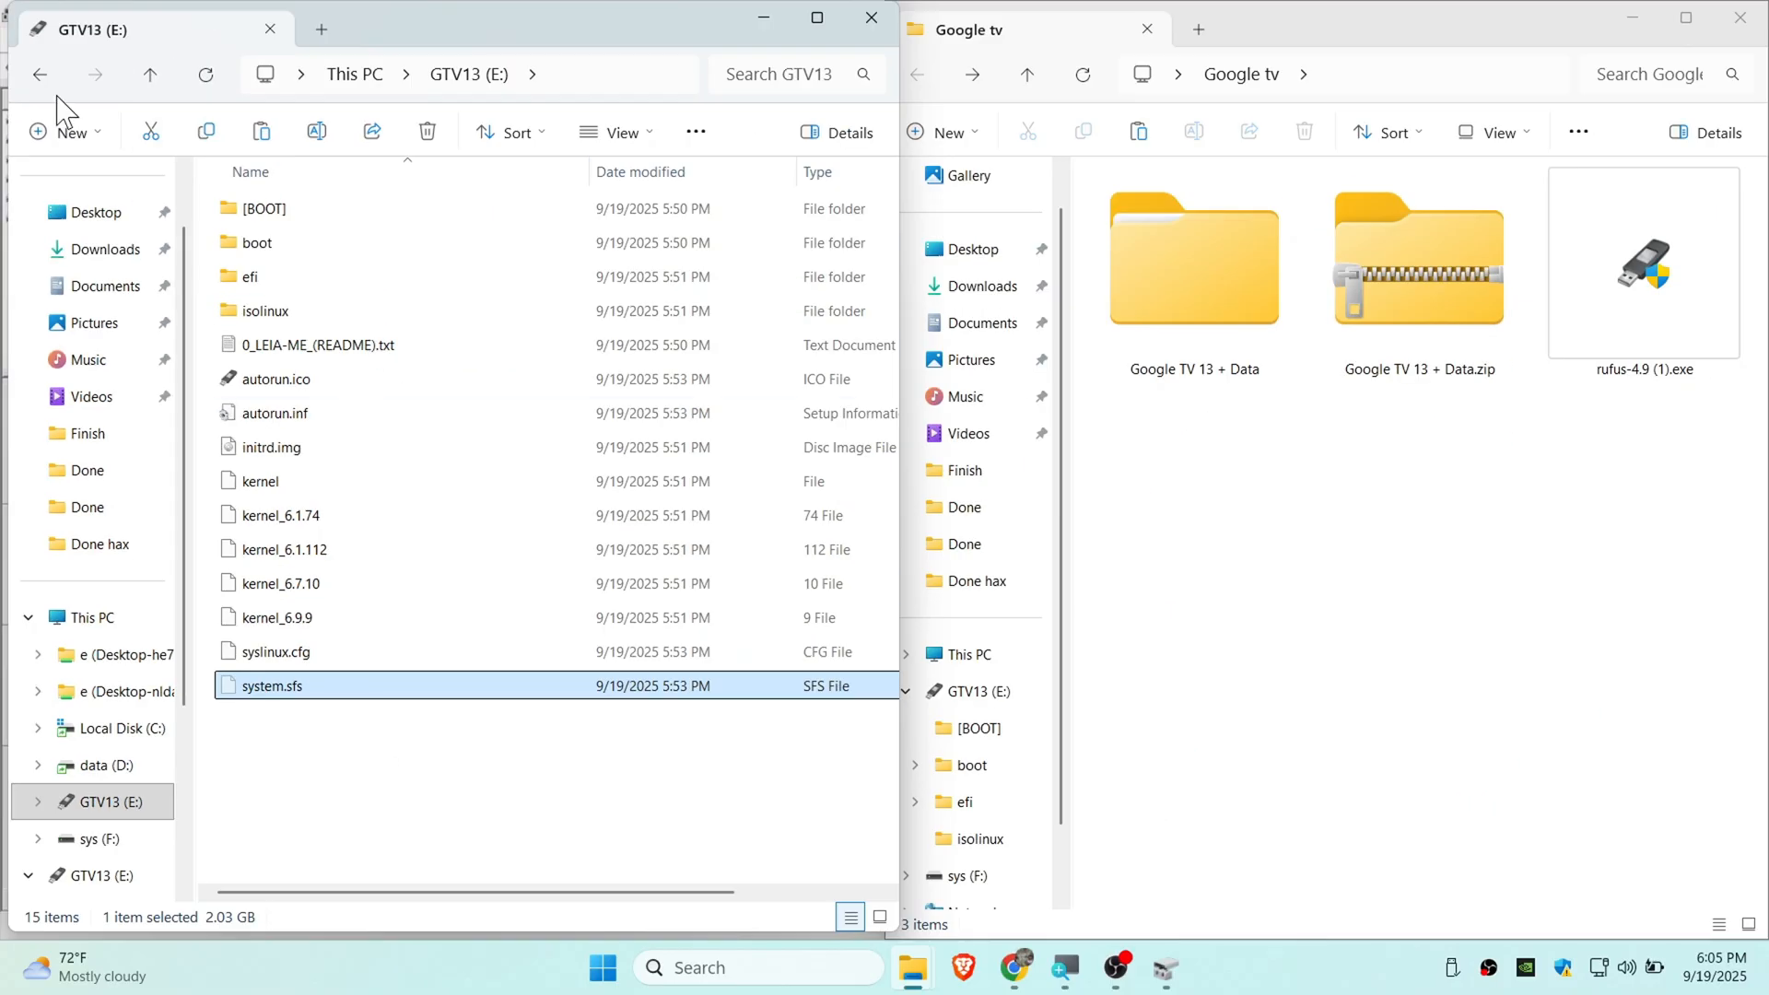
# Step: Paste system.sfs onto the empty sys (F:) drive
pyautogui.click(40, 74)
pyautogui.doubleClick(622, 291)
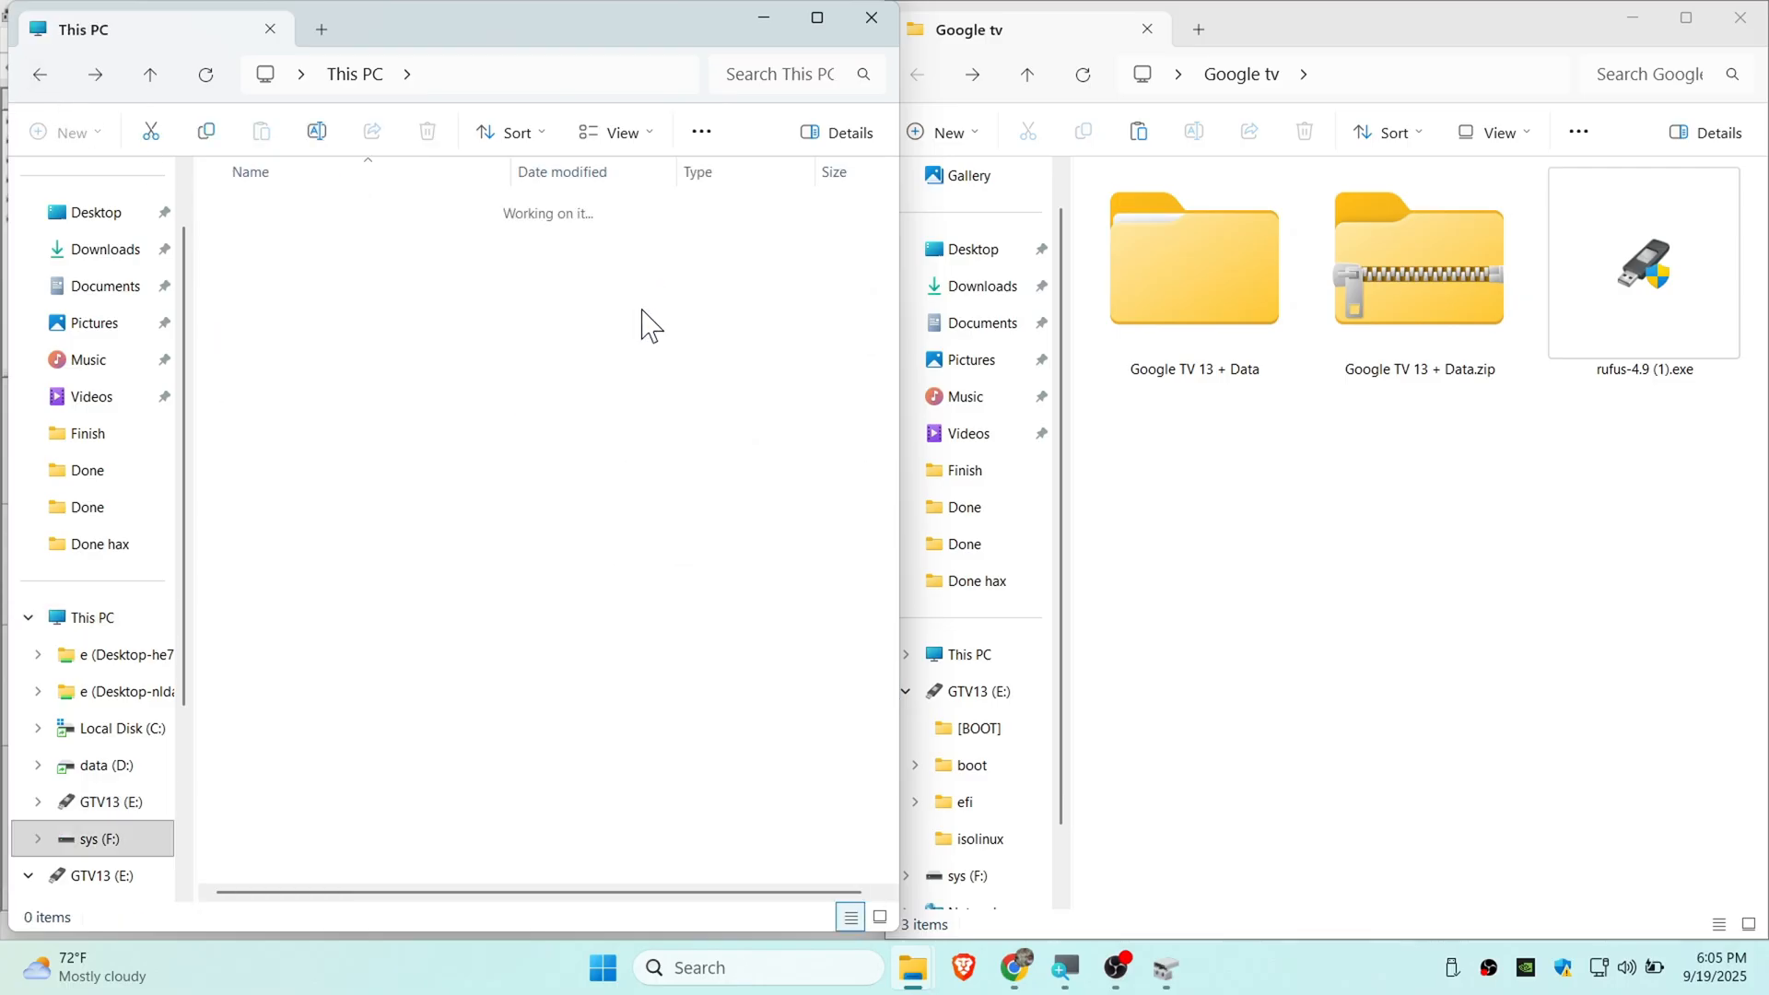
pyautogui.rightClick(532, 393)
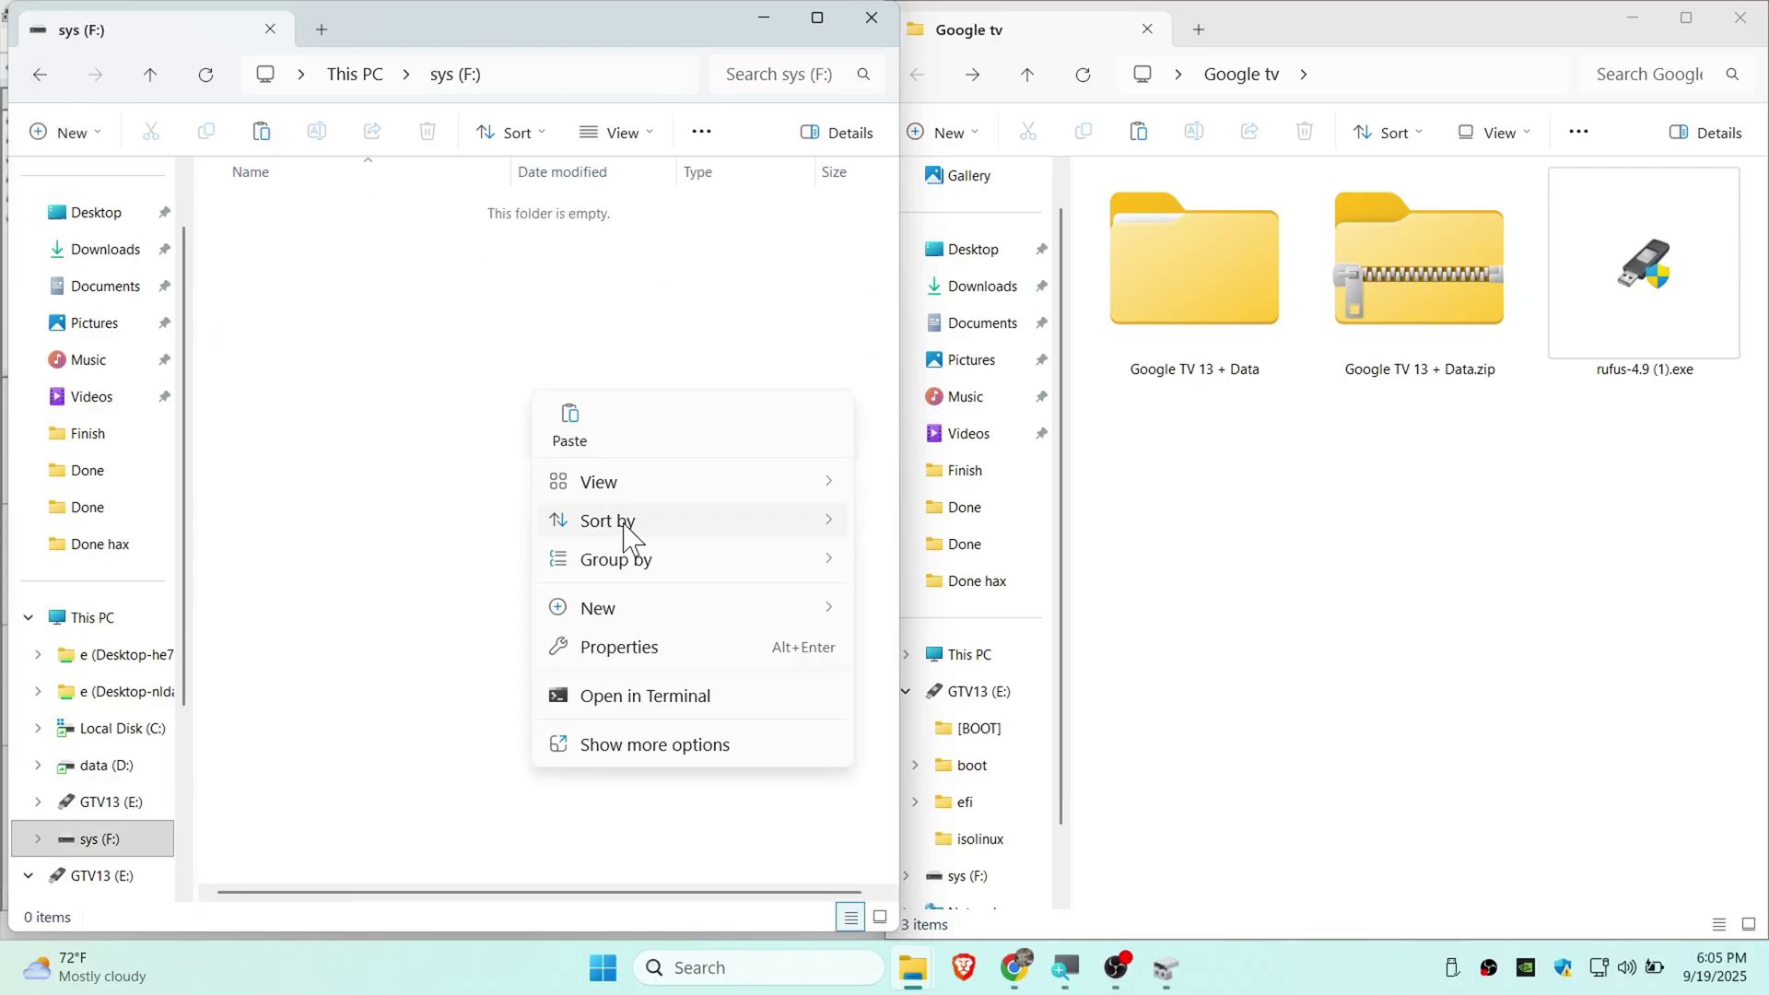
pyautogui.click(571, 425)
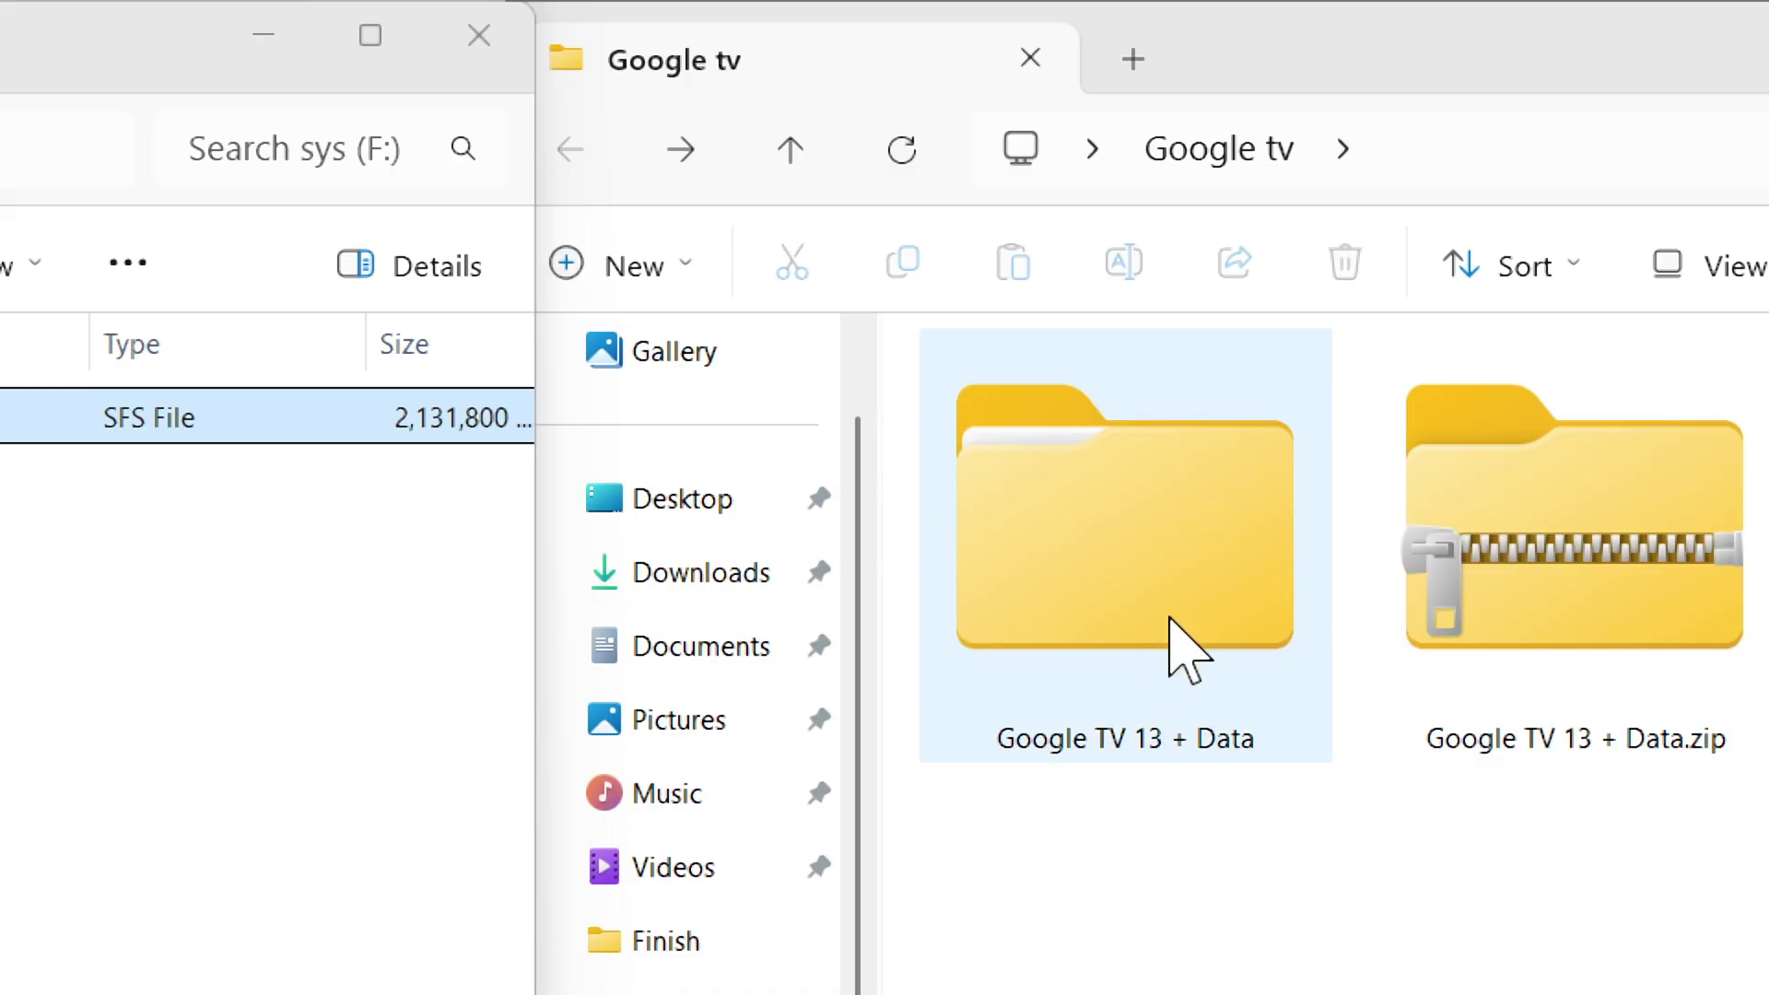
# Step: Browse into Google TV 13 + Data > Storages and review the EXT4 data zips
pyautogui.click(1210, 314)
pyautogui.doubleClick(1158, 630)
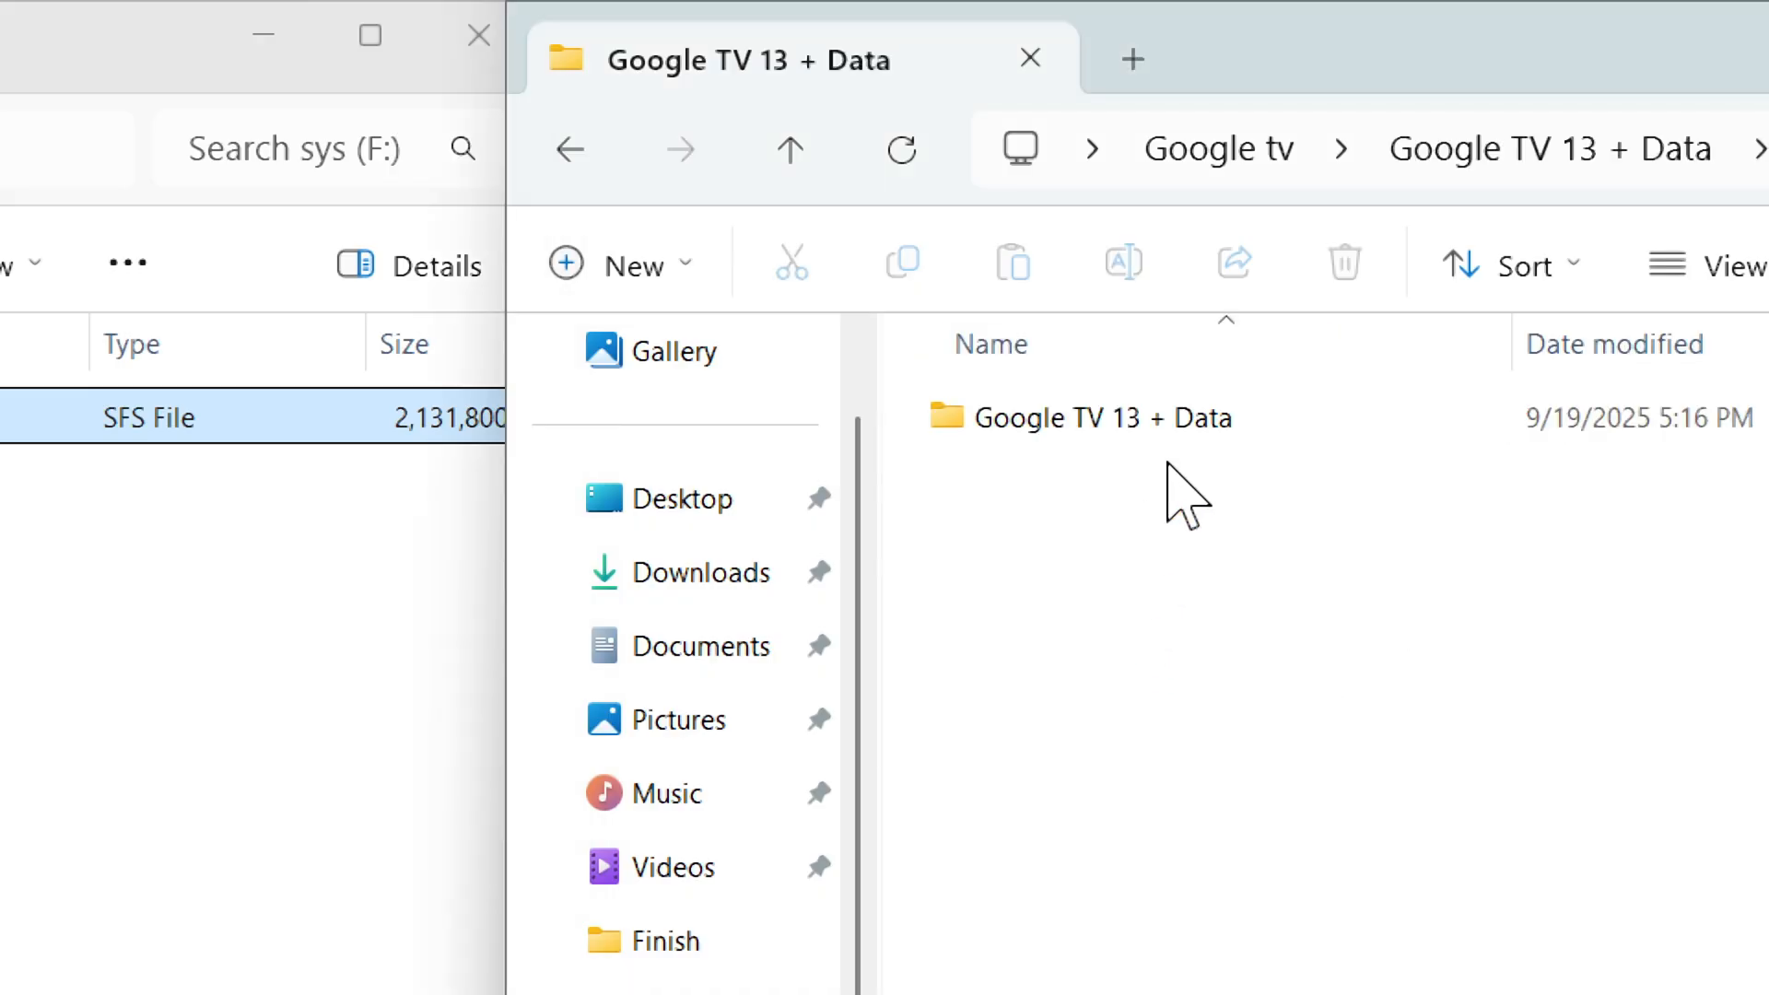
pyautogui.doubleClick(1185, 422)
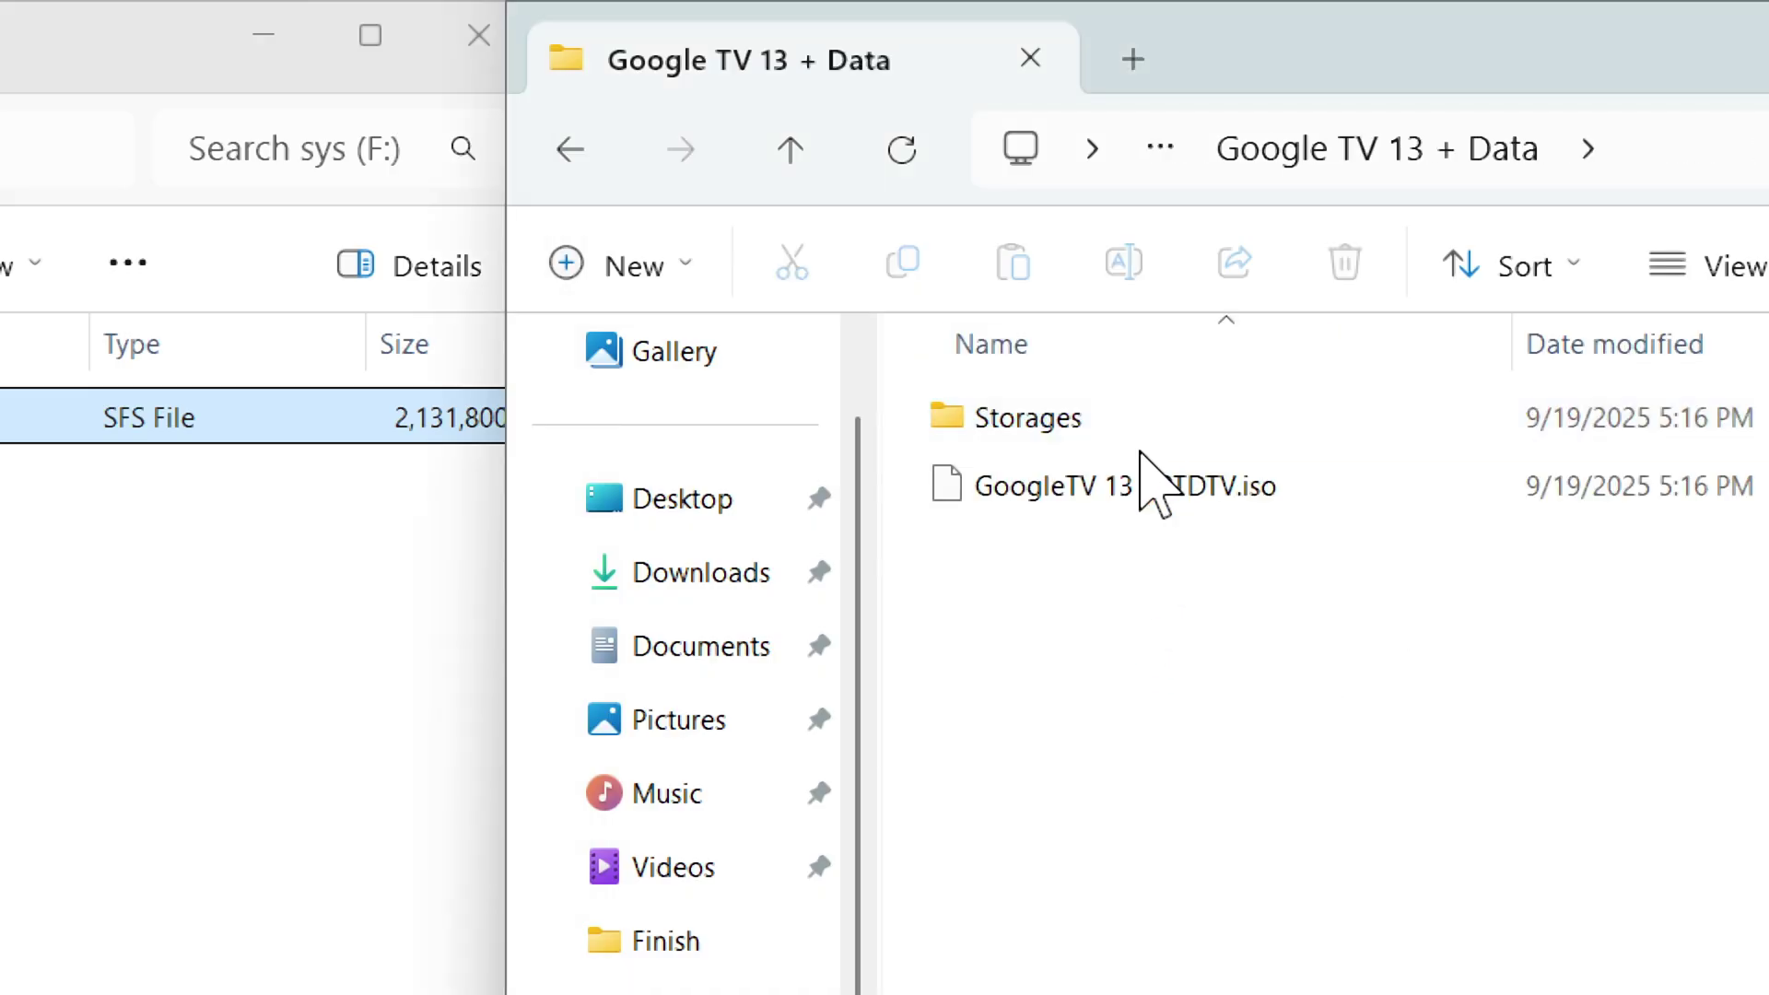
pyautogui.doubleClick(1027, 429)
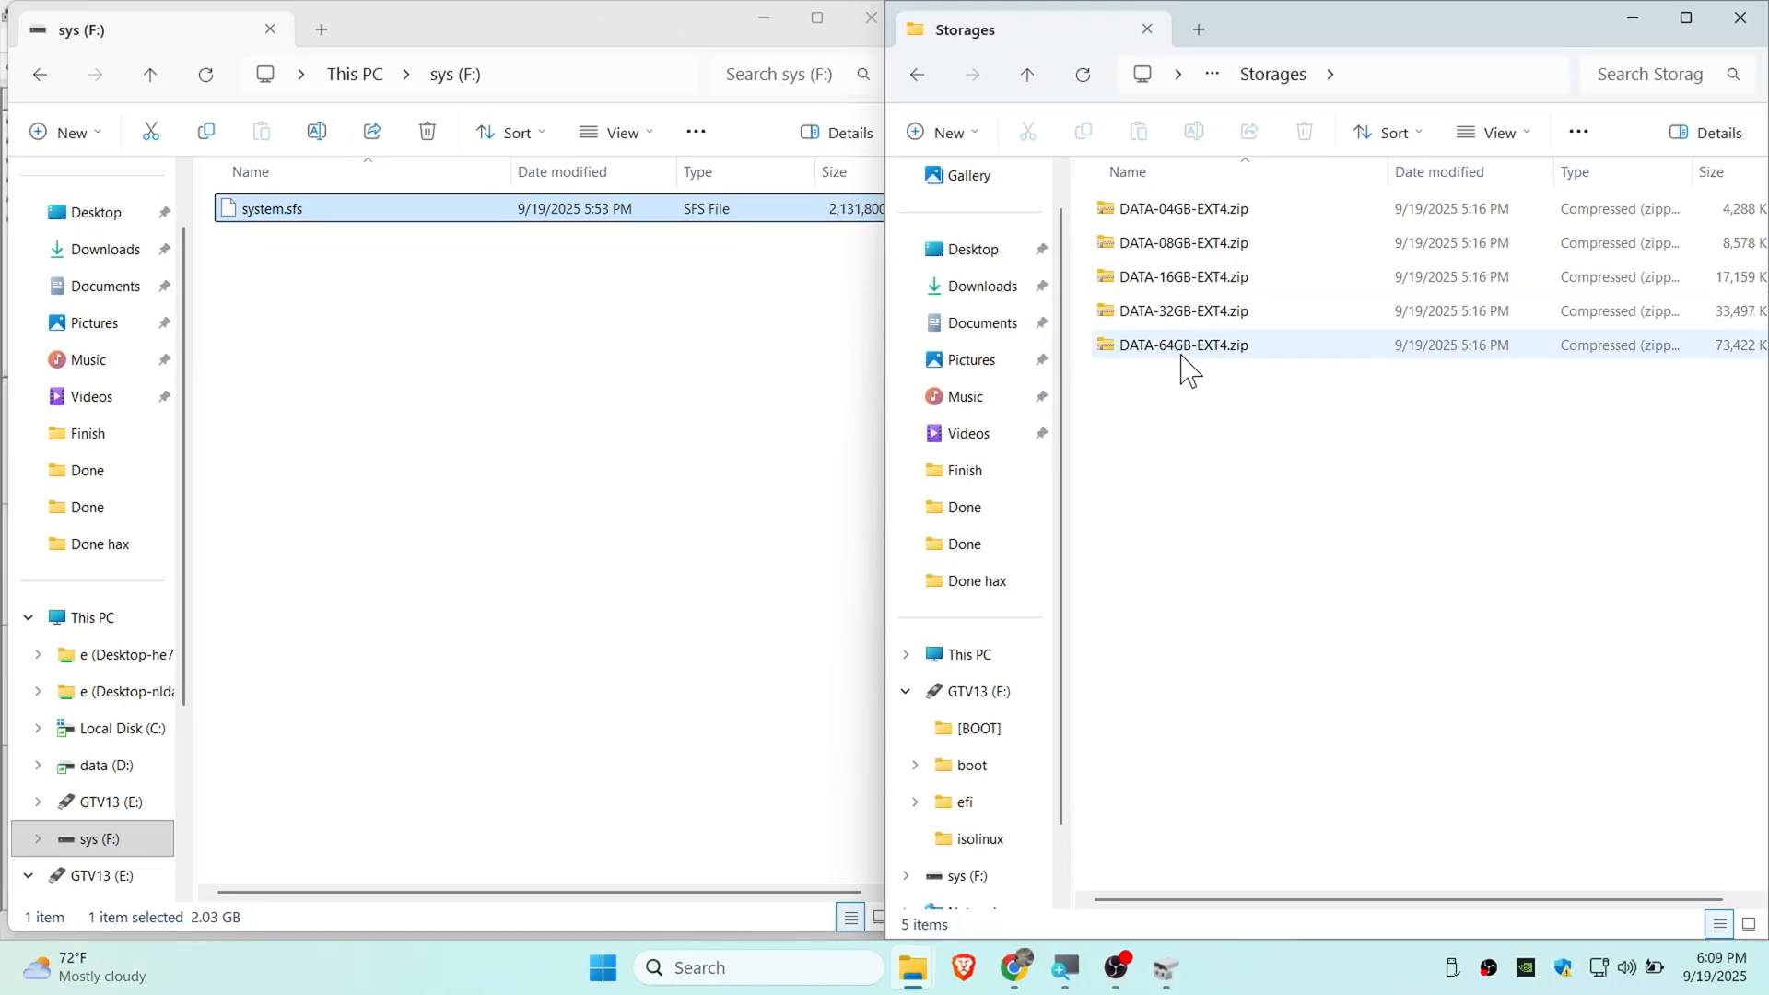
pyautogui.moveTo(1191, 370)
pyautogui.mouseDown()
pyautogui.moveTo(1195, 276)
pyautogui.moveTo(1185, 355)
pyautogui.mouseUp()
pyautogui.click(1182, 418)
# Step: Compare the sys (F:) drive's space against the DATA-64GB-EXT4.zip archive
pyautogui.click(93, 617)
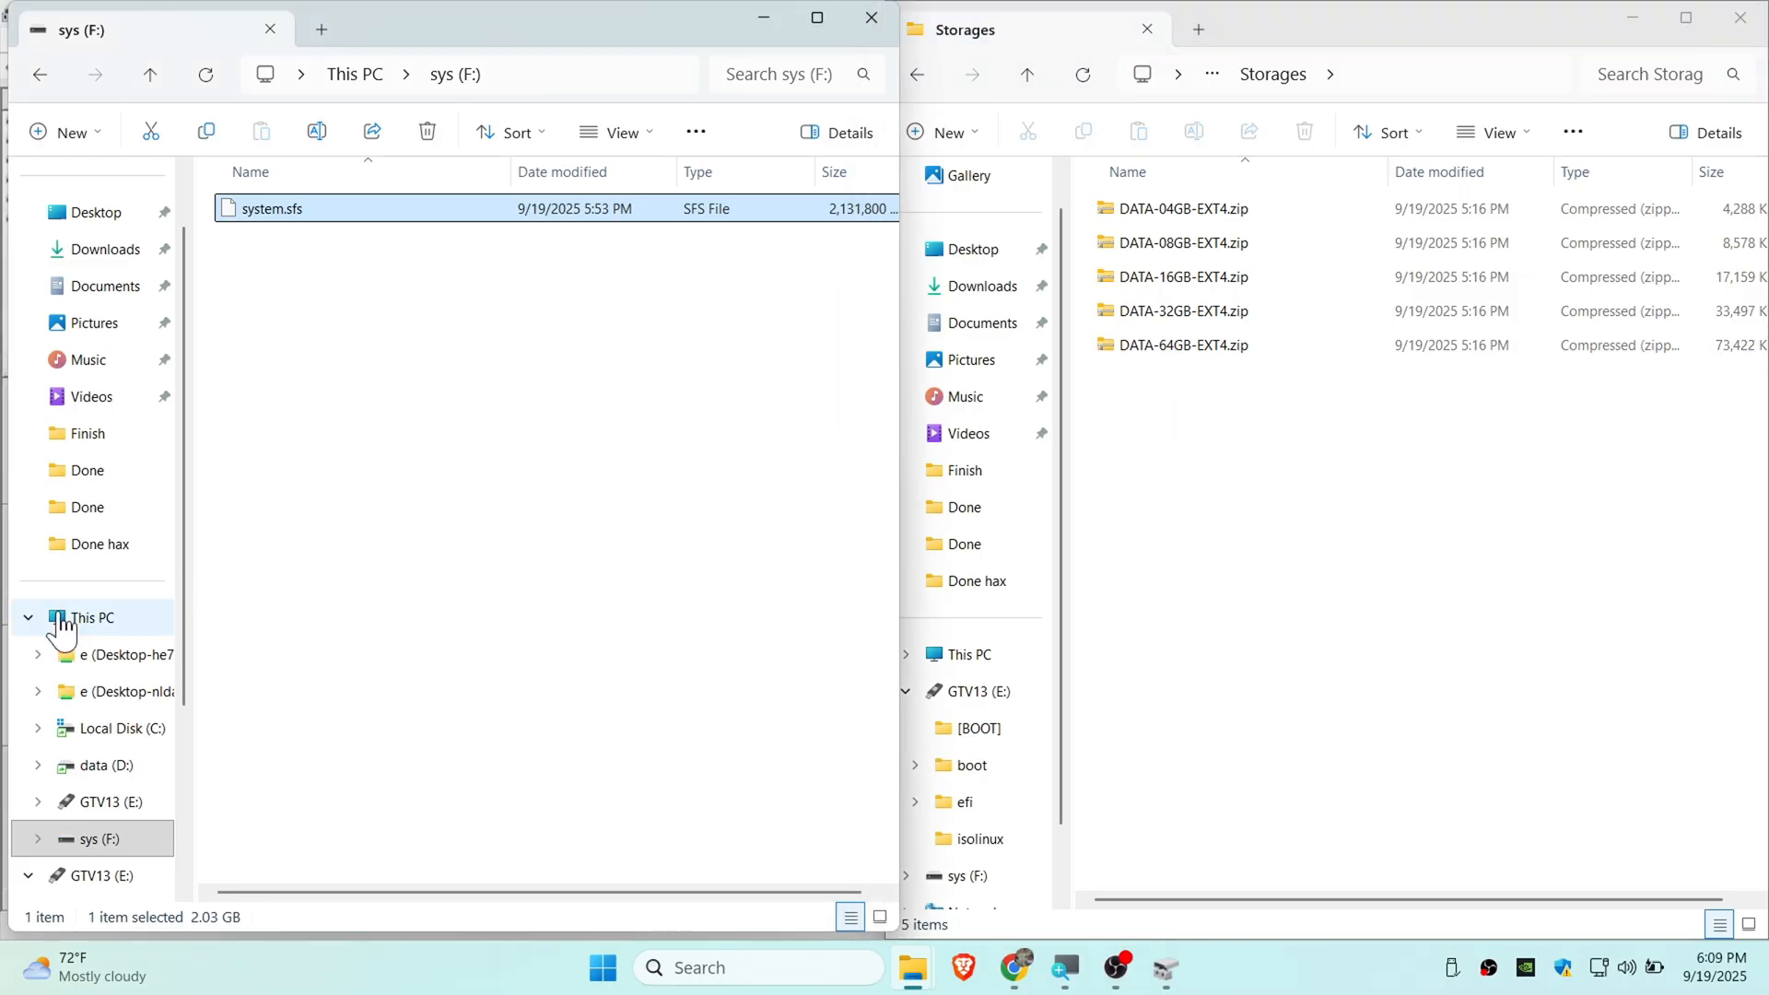
pyautogui.click(601, 298)
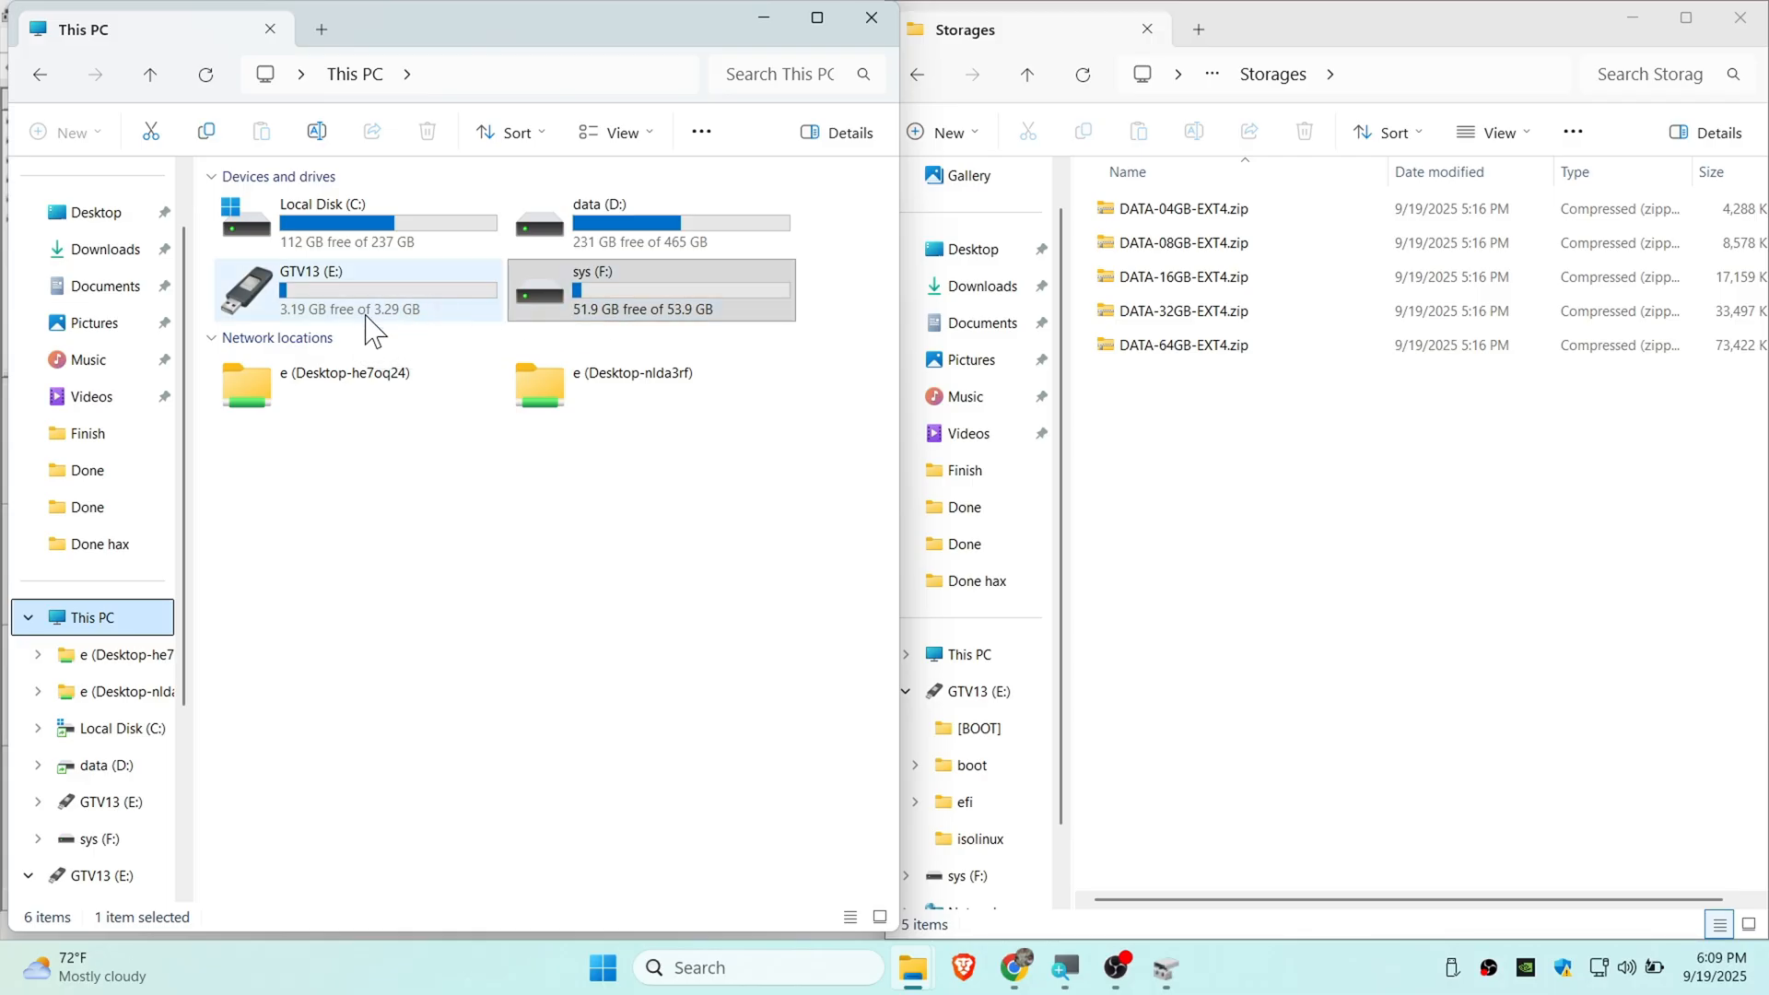
pyautogui.click(1183, 344)
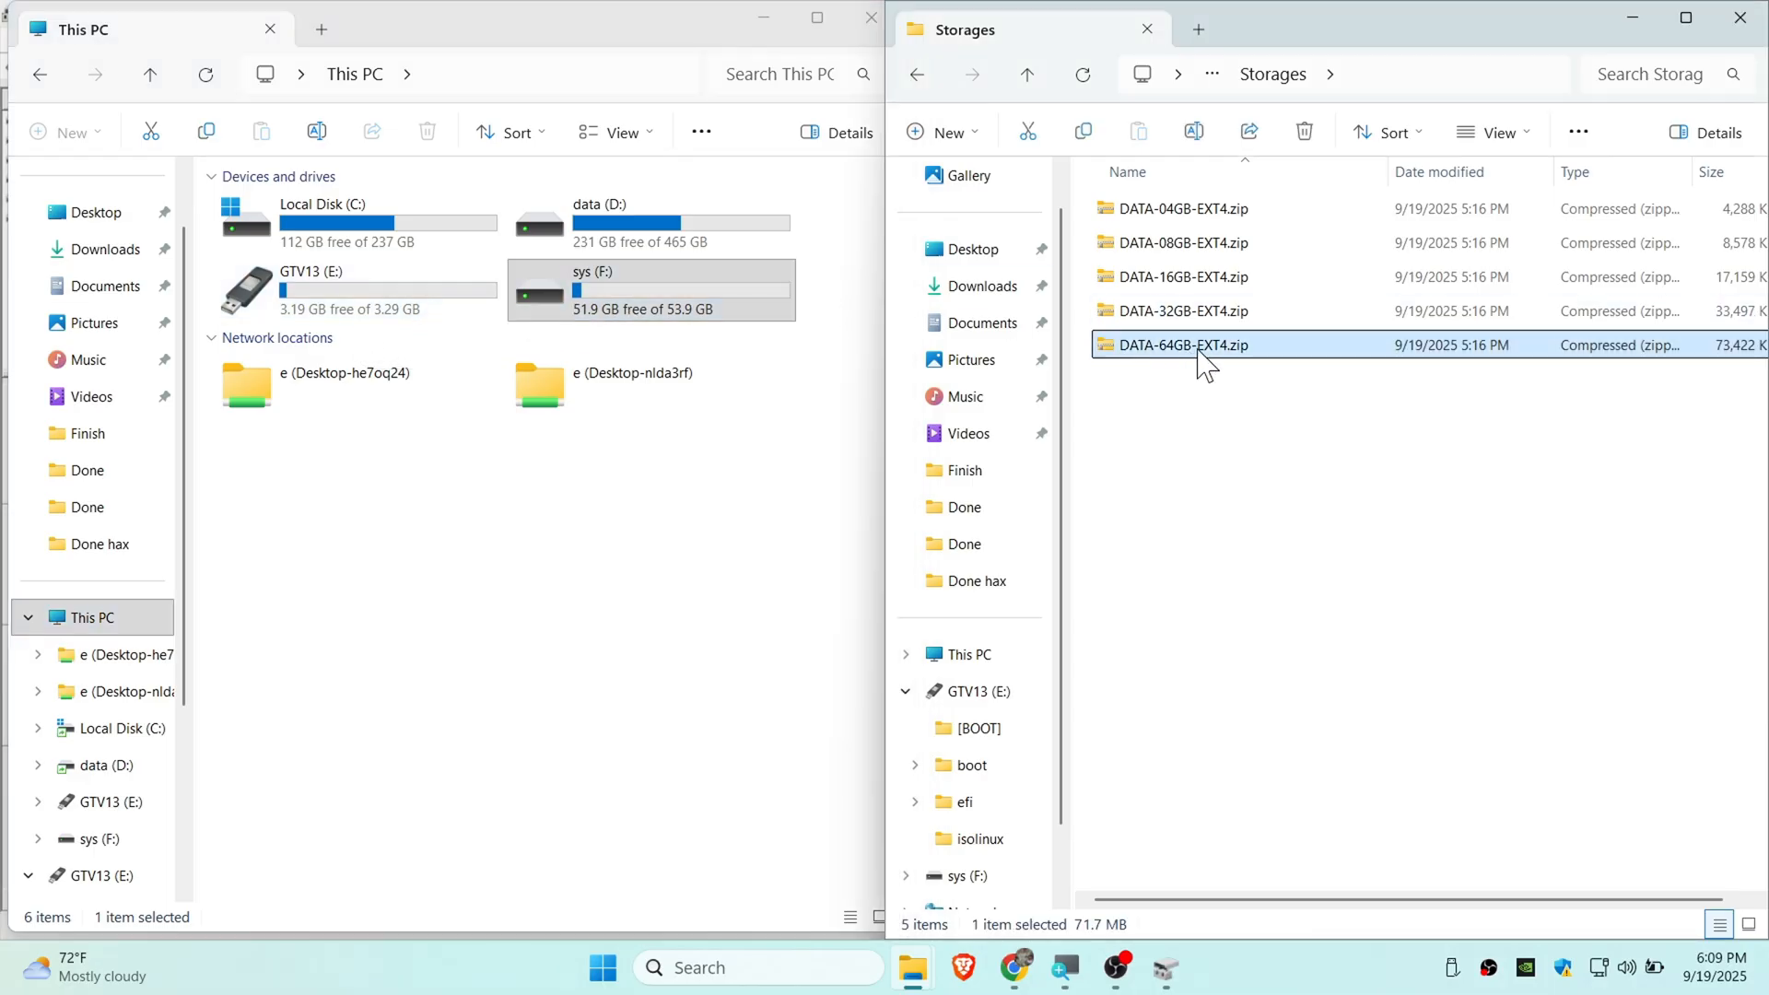
pyautogui.click(651, 326)
pyautogui.click(1184, 346)
# Step: Choose DATA-32GB-EXT4.zip over the 16GB and 08GB archives and extract it into its DATA-32GB-EXT4 folder
pyautogui.click(1210, 316)
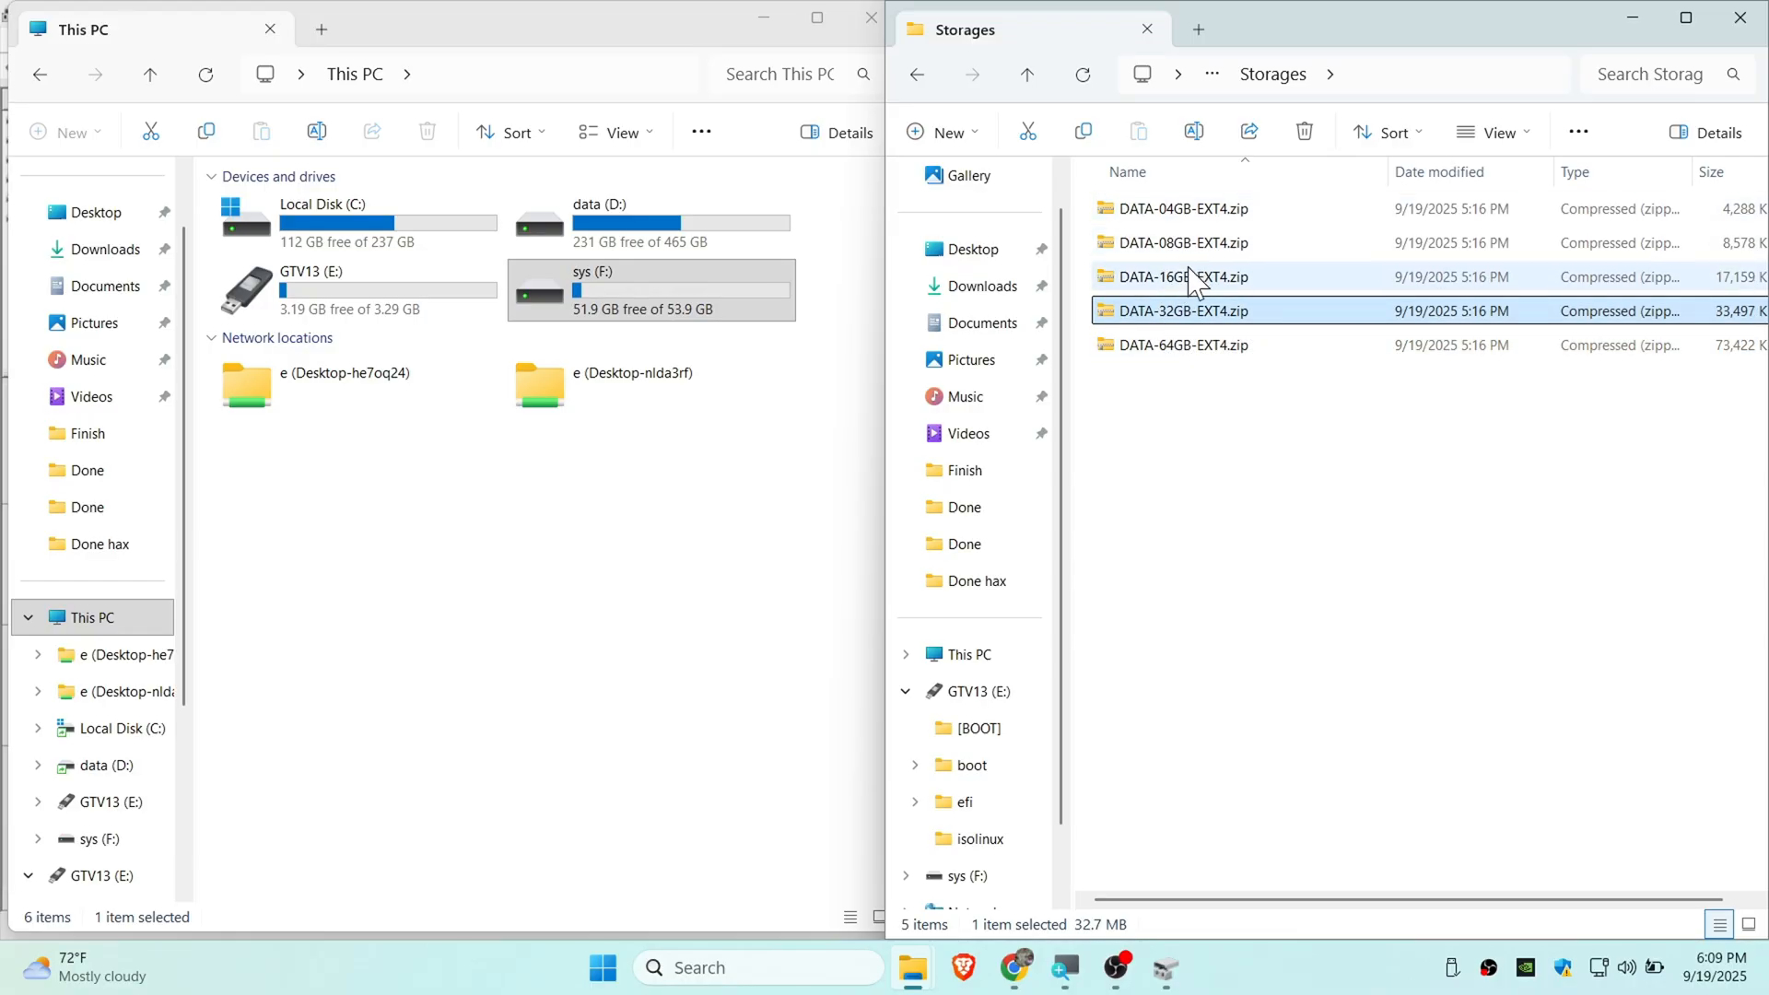
pyautogui.click(1189, 276)
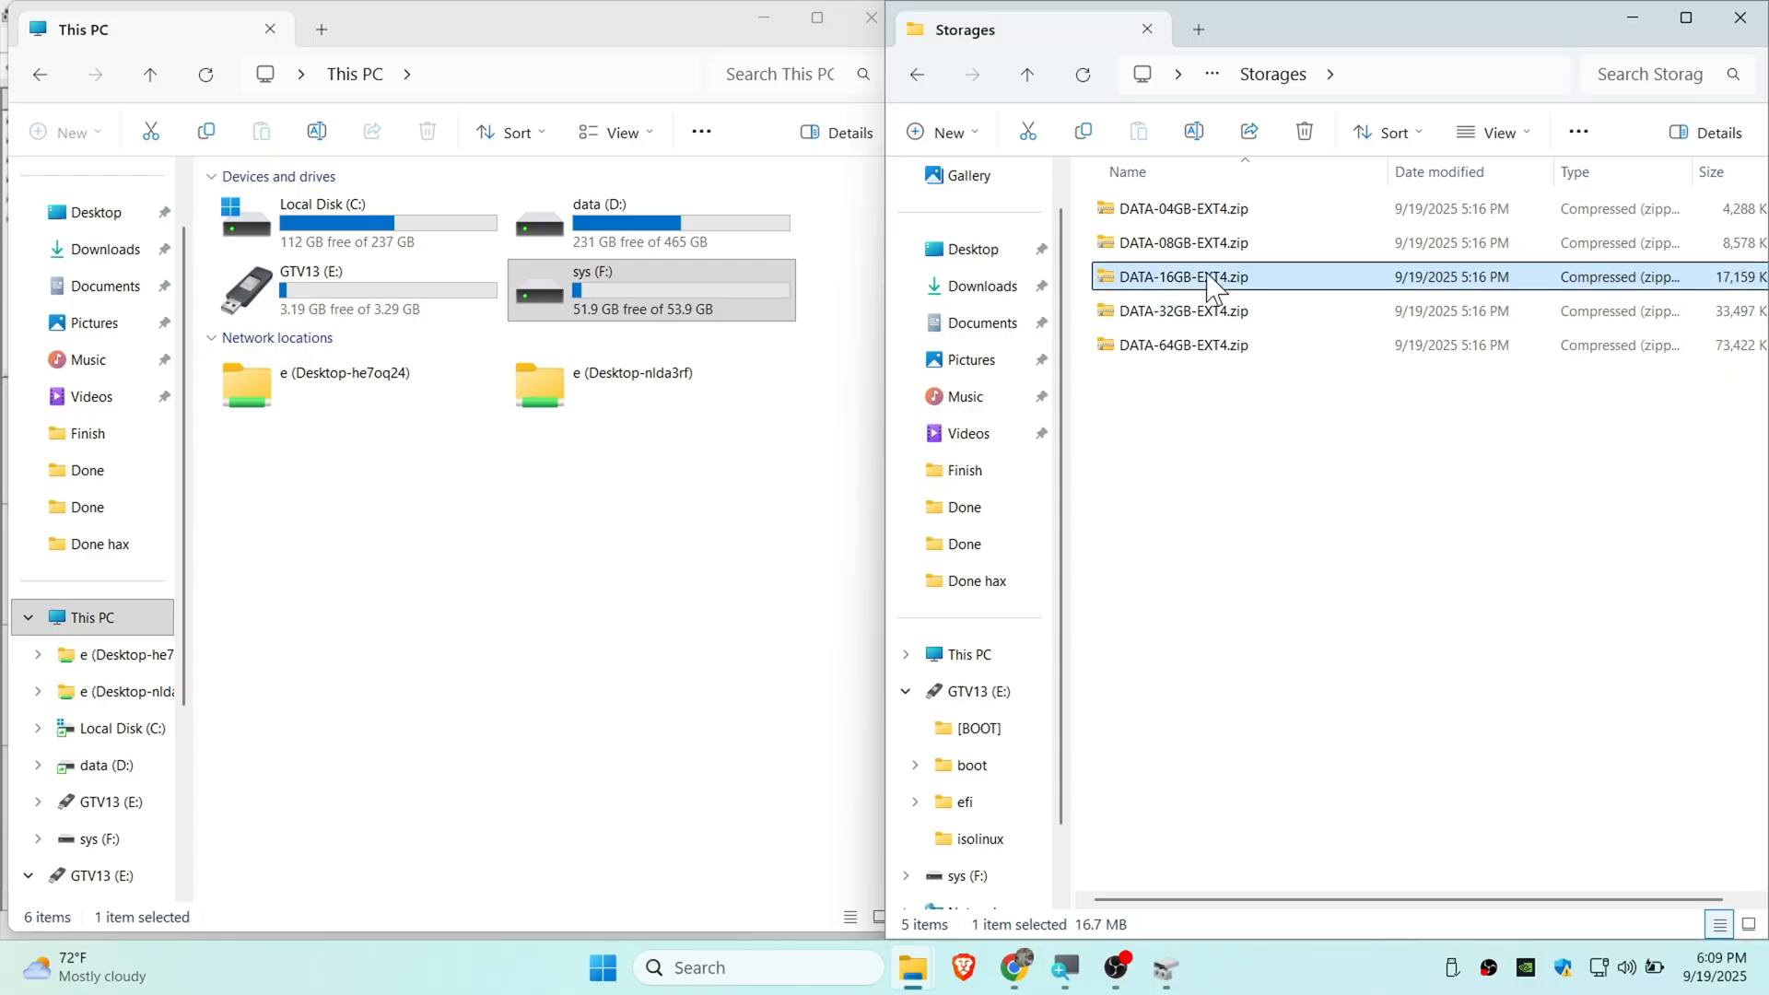
pyautogui.click(1188, 246)
pyautogui.click(1222, 312)
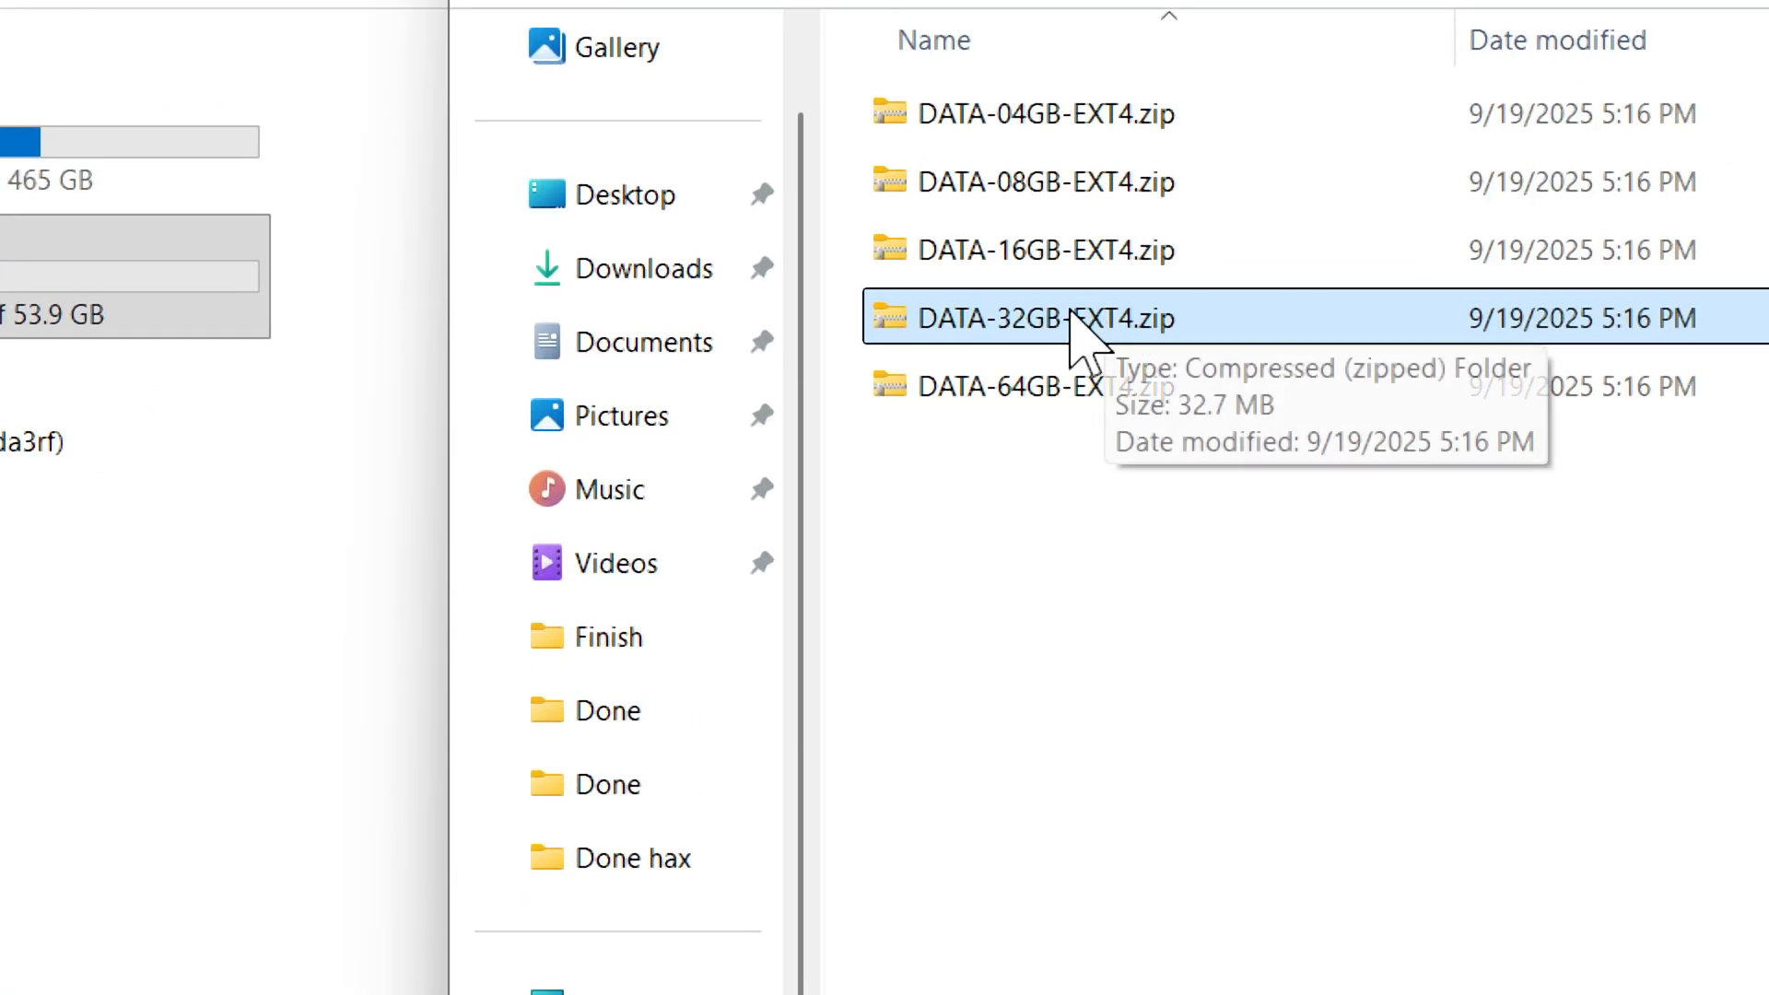
pyautogui.rightClick(1086, 339)
pyautogui.click(1223, 634)
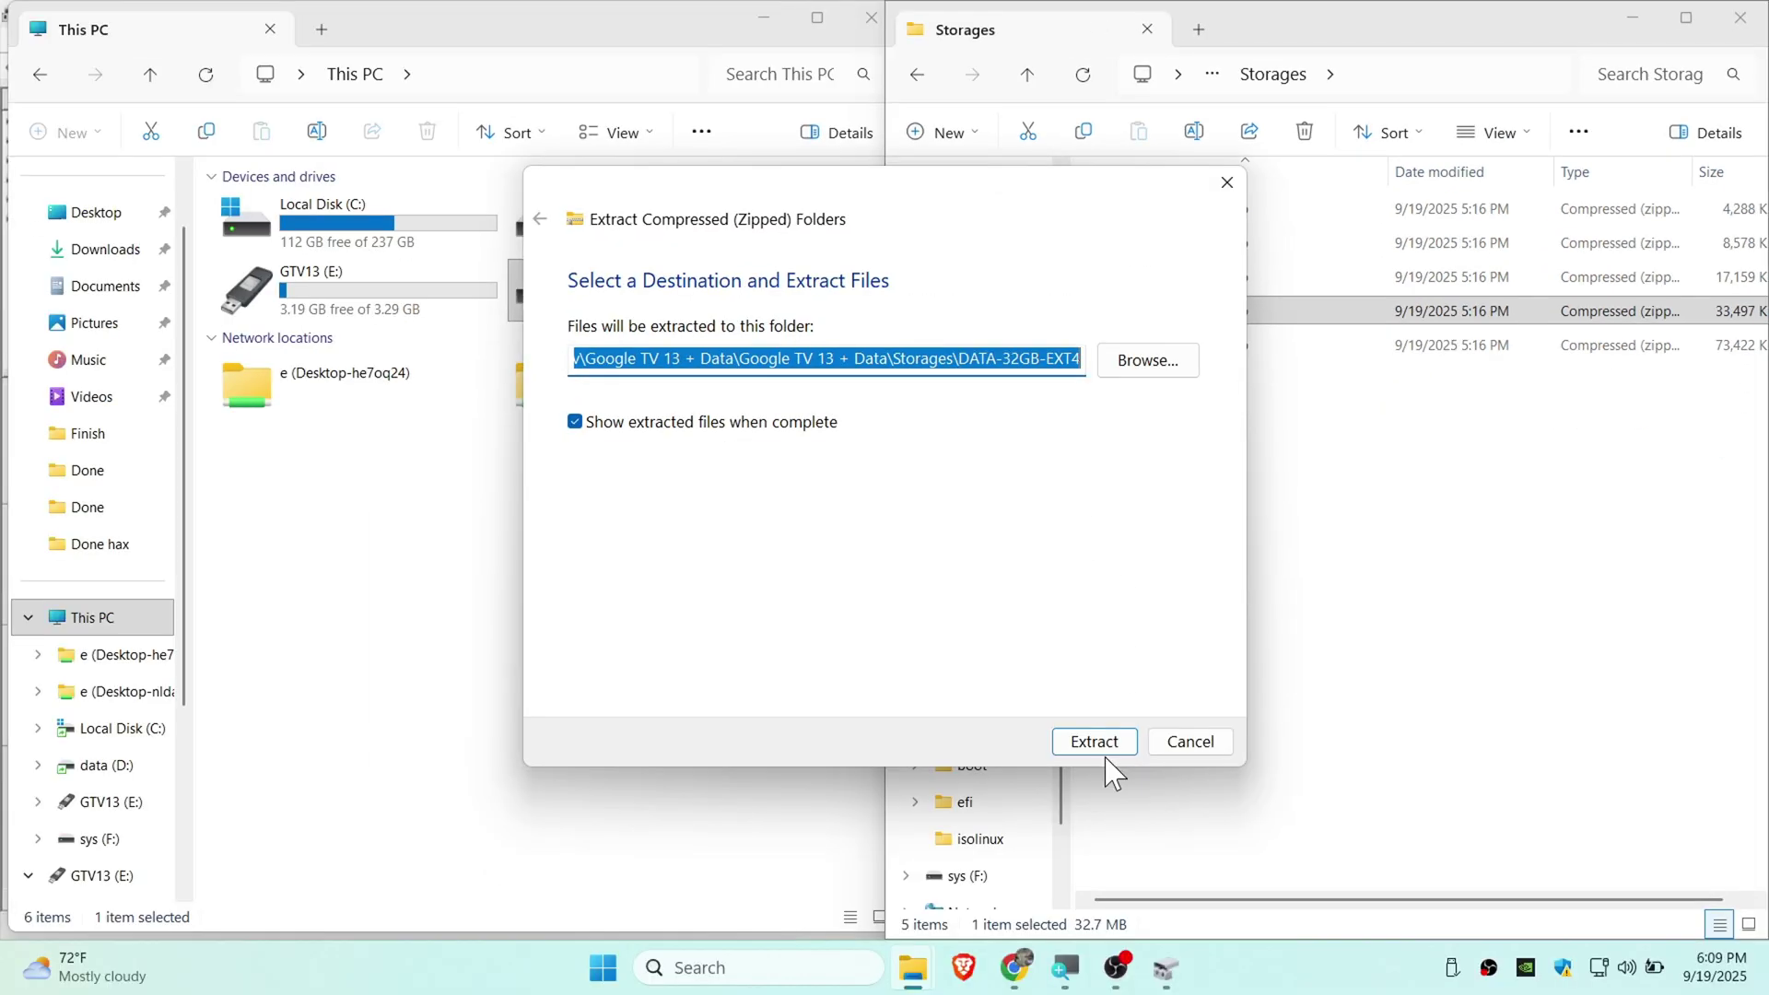
pyautogui.click(1095, 741)
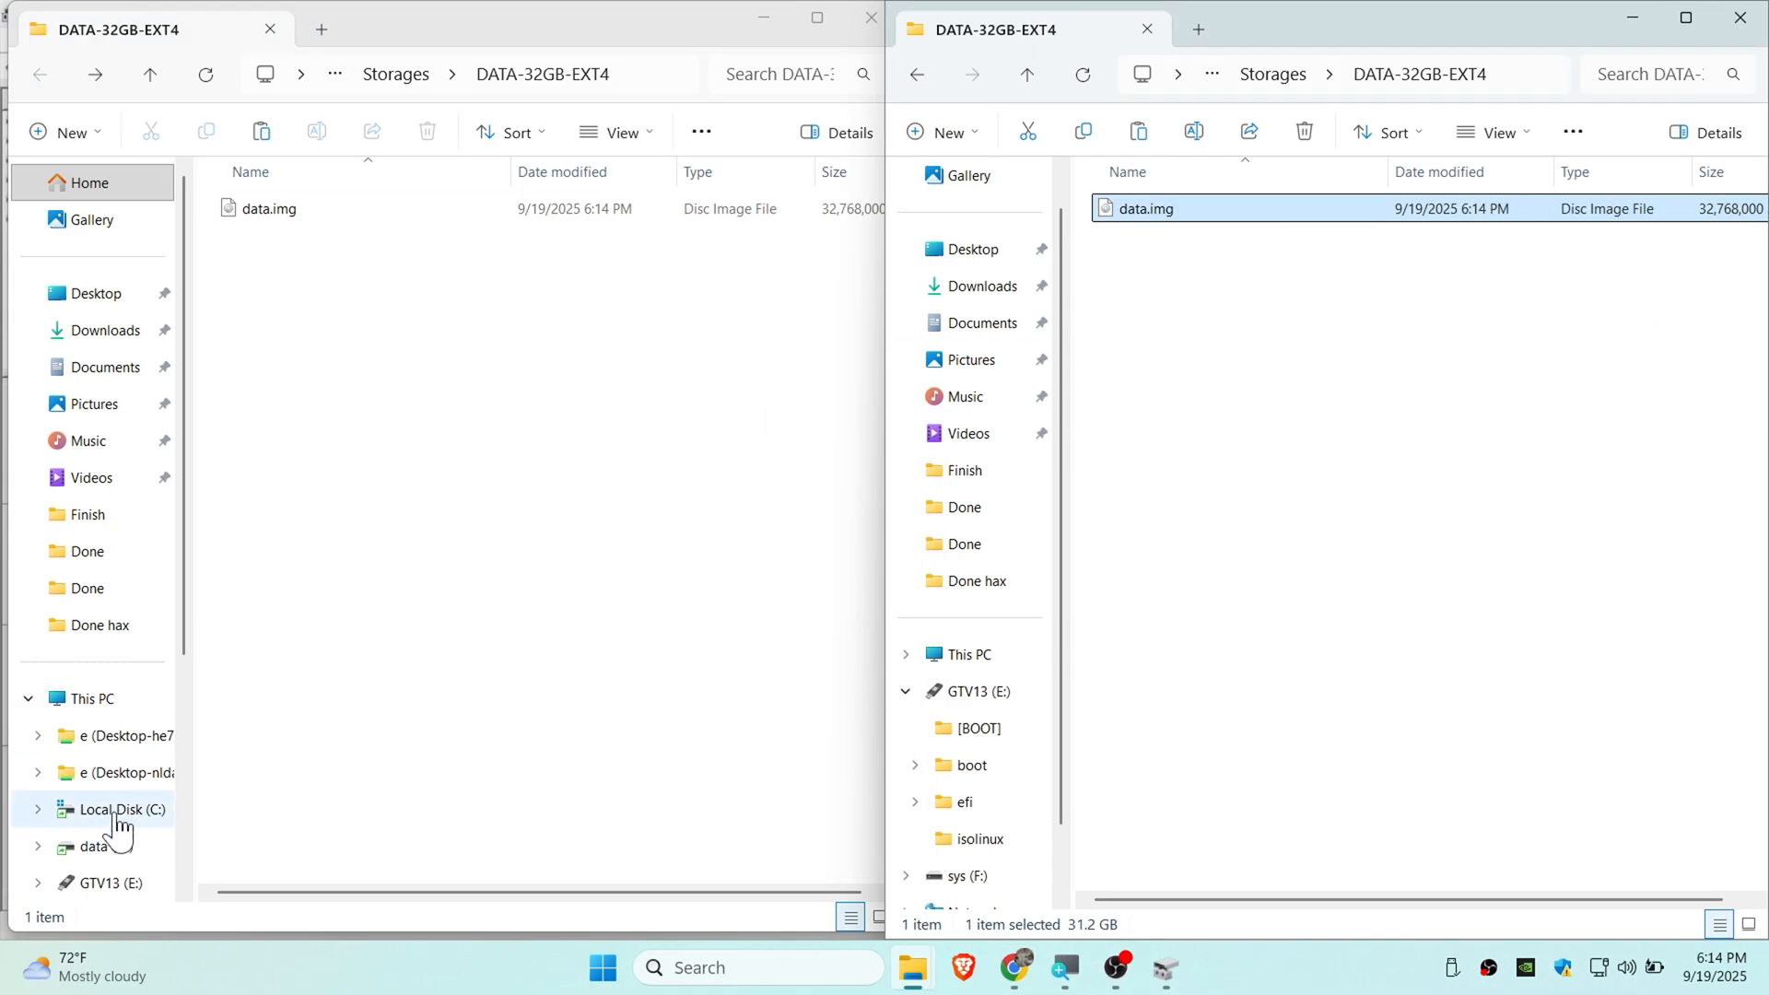
# Step: Paste the 31.2 GB data.img onto sys (F:) beside system.sfs
pyautogui.click(91, 697)
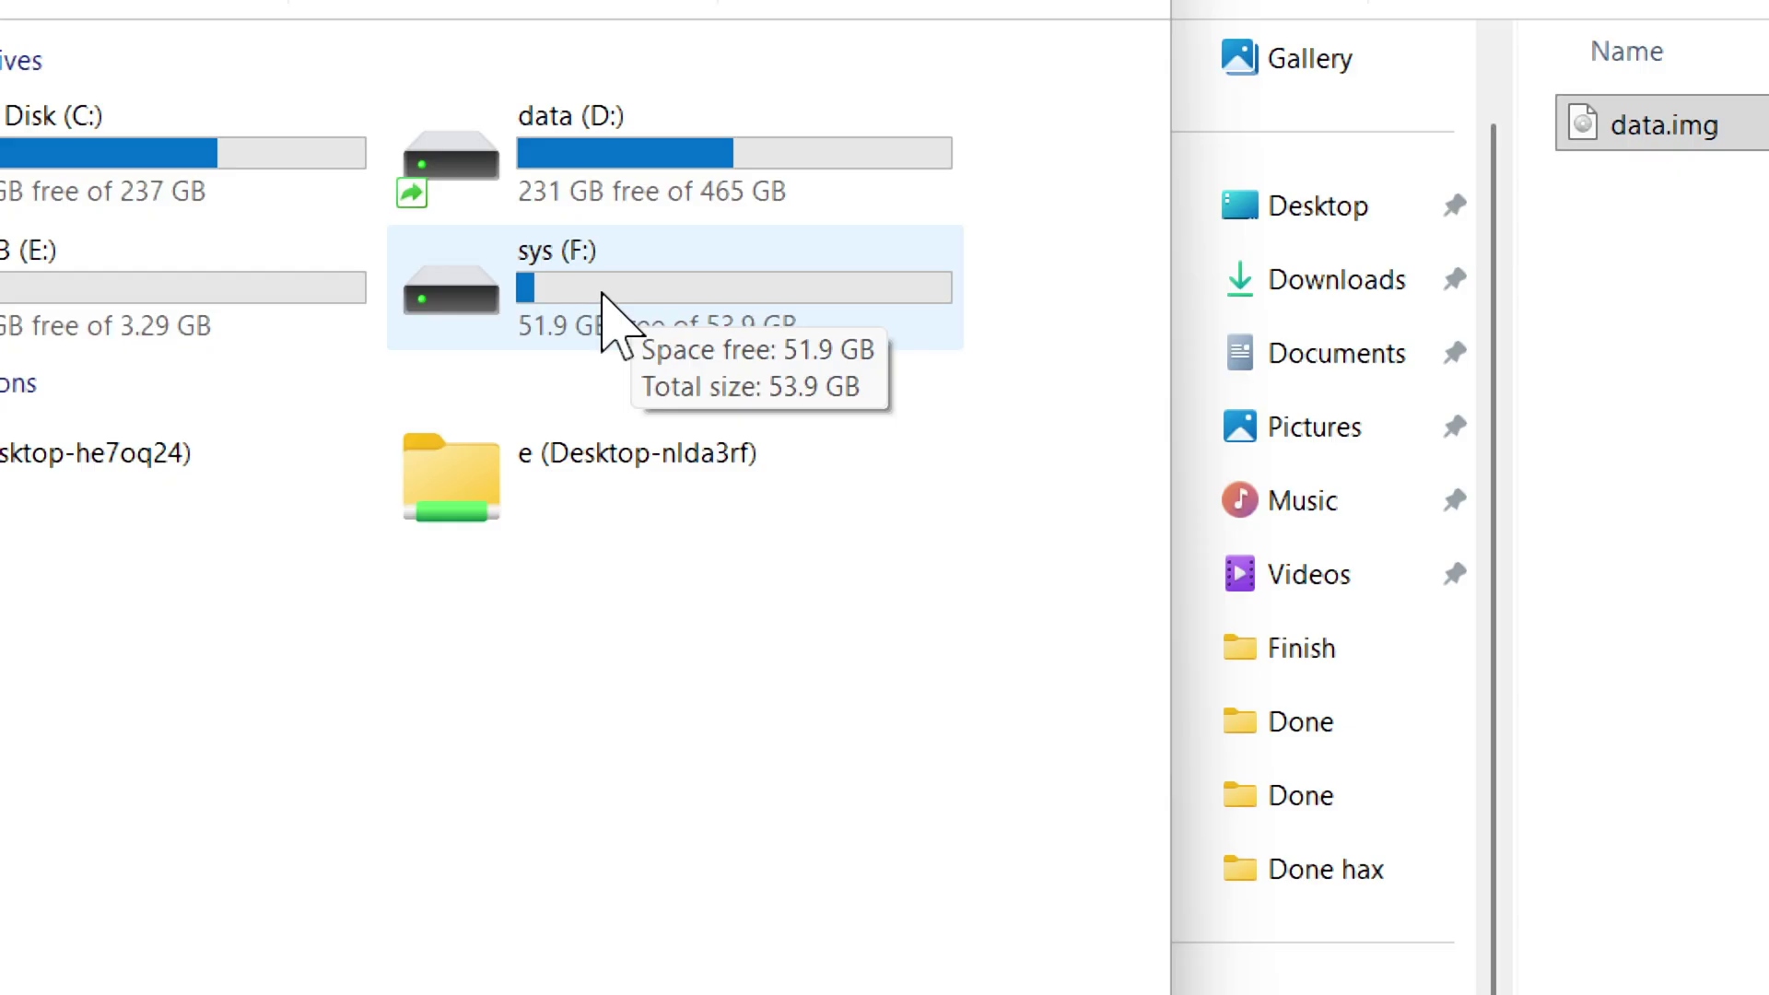
pyautogui.doubleClick(617, 297)
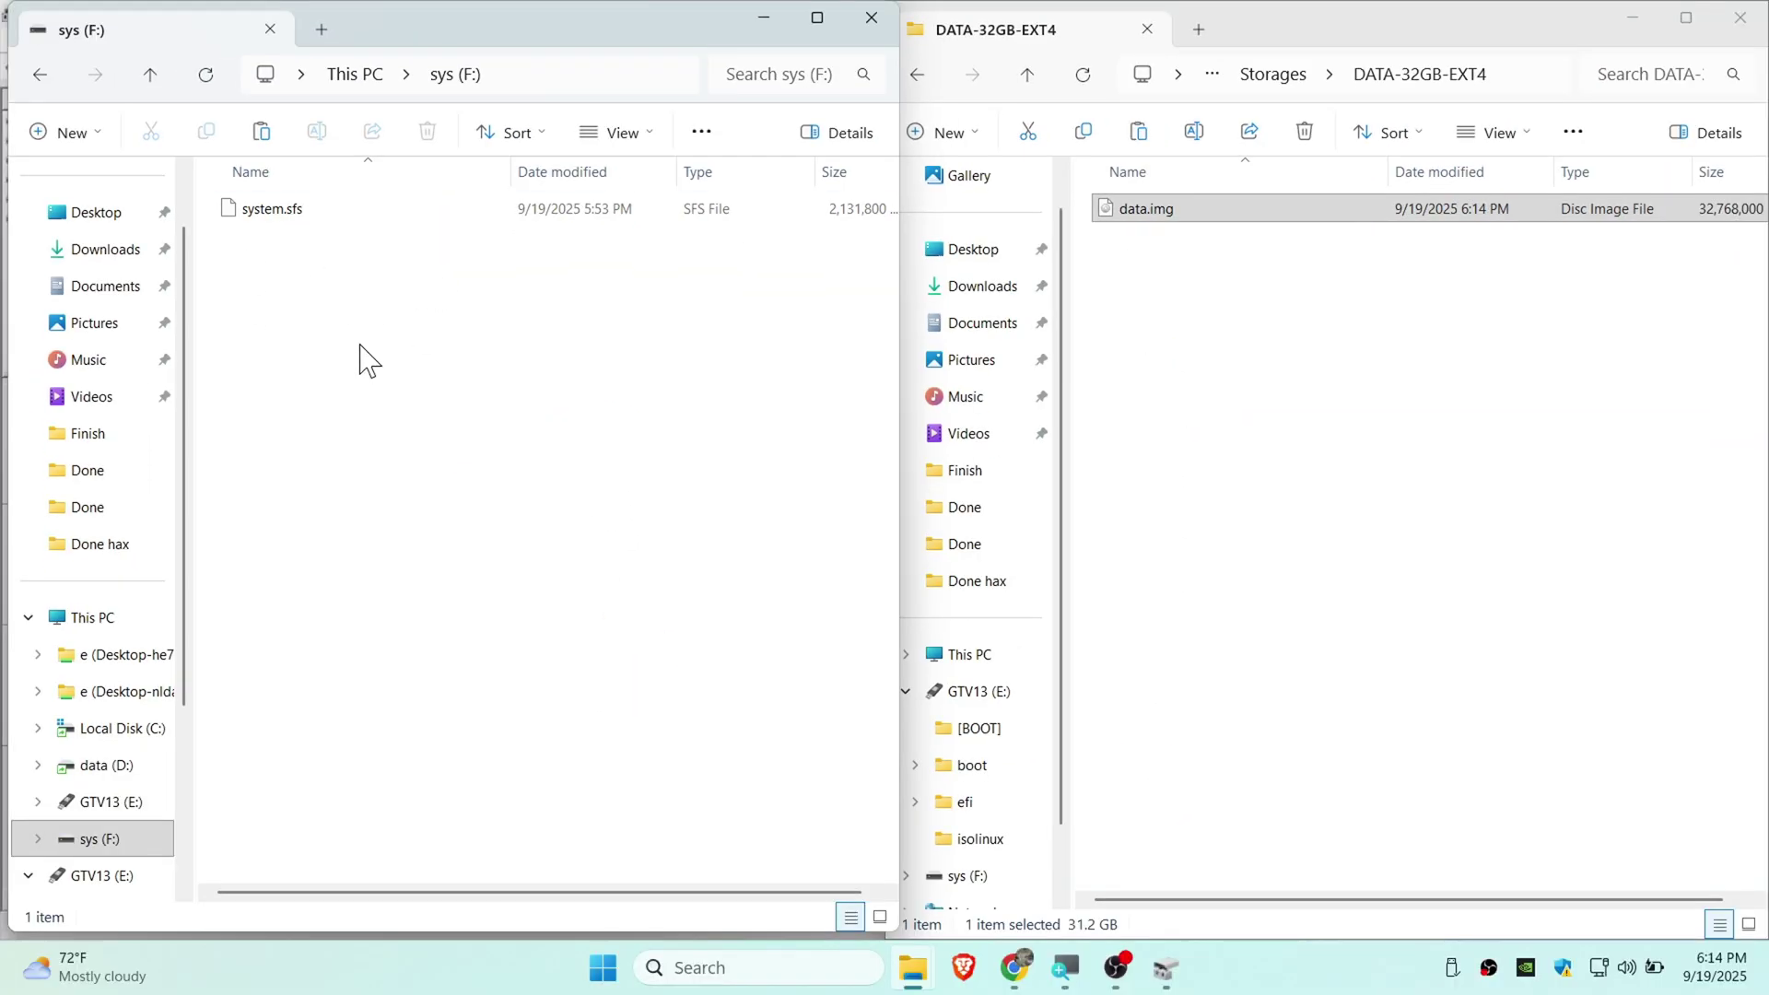
pyautogui.rightClick(366, 360)
pyautogui.click(400, 393)
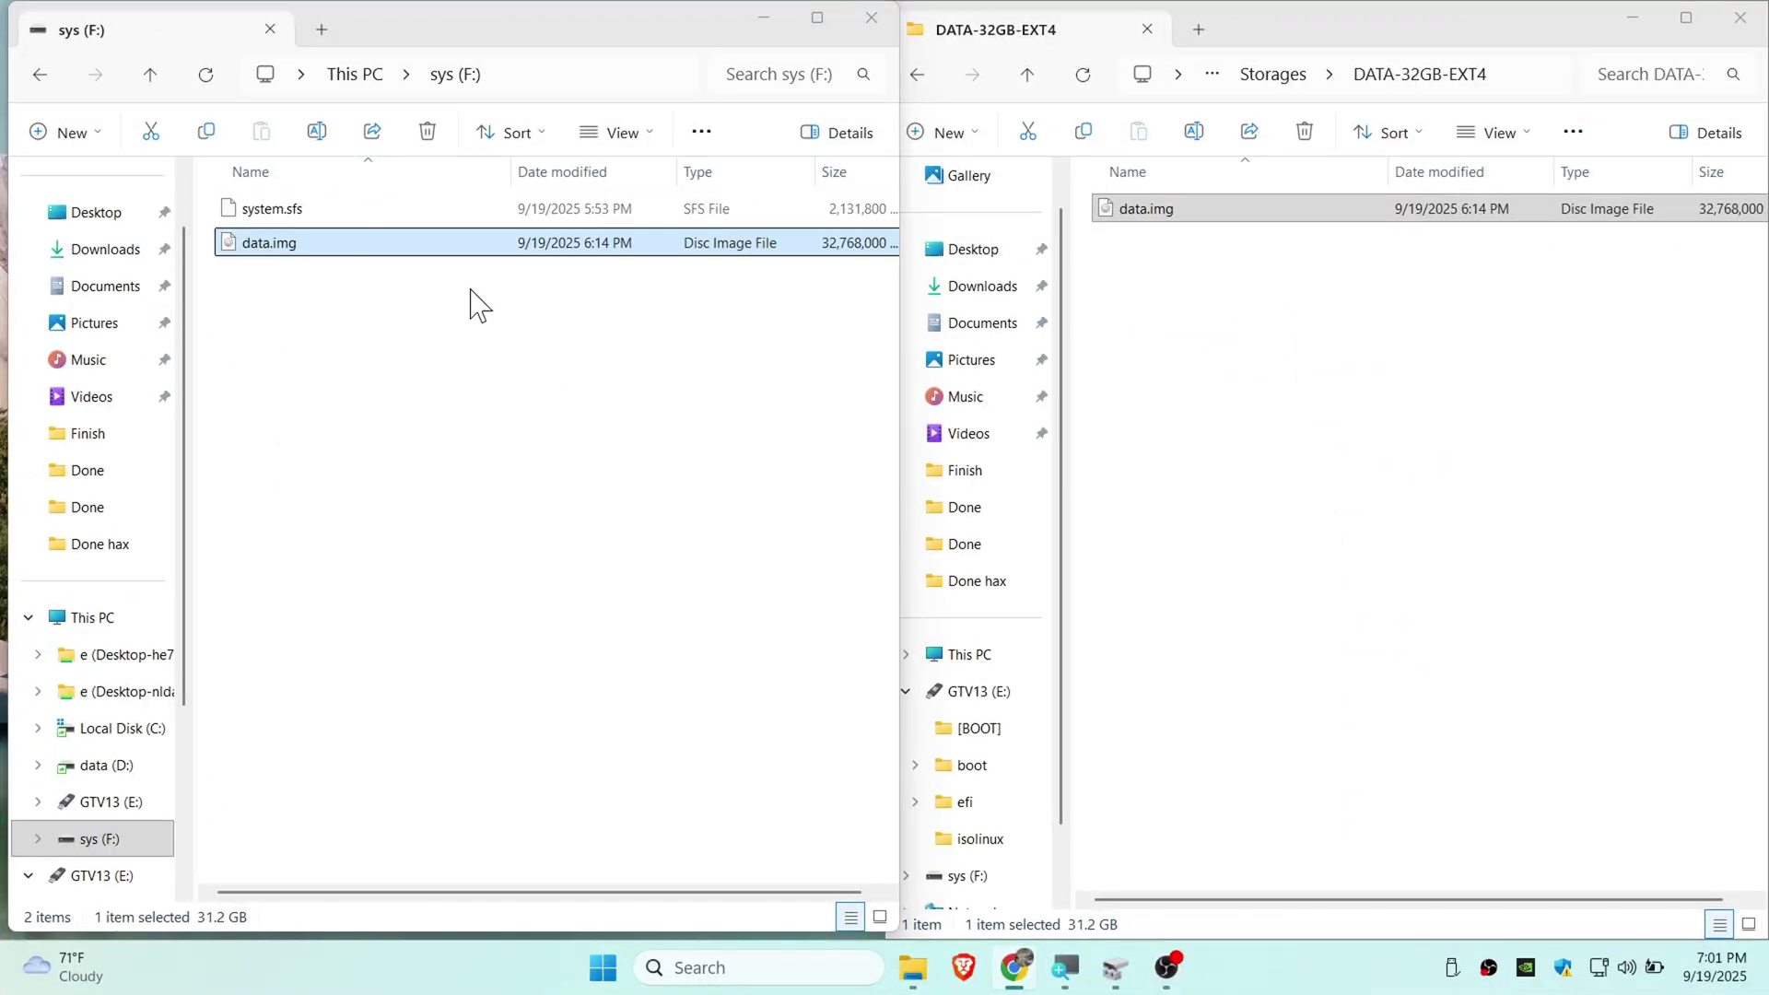
# Step: Restart the laptop from the Start menu power options
pyautogui.press('super')
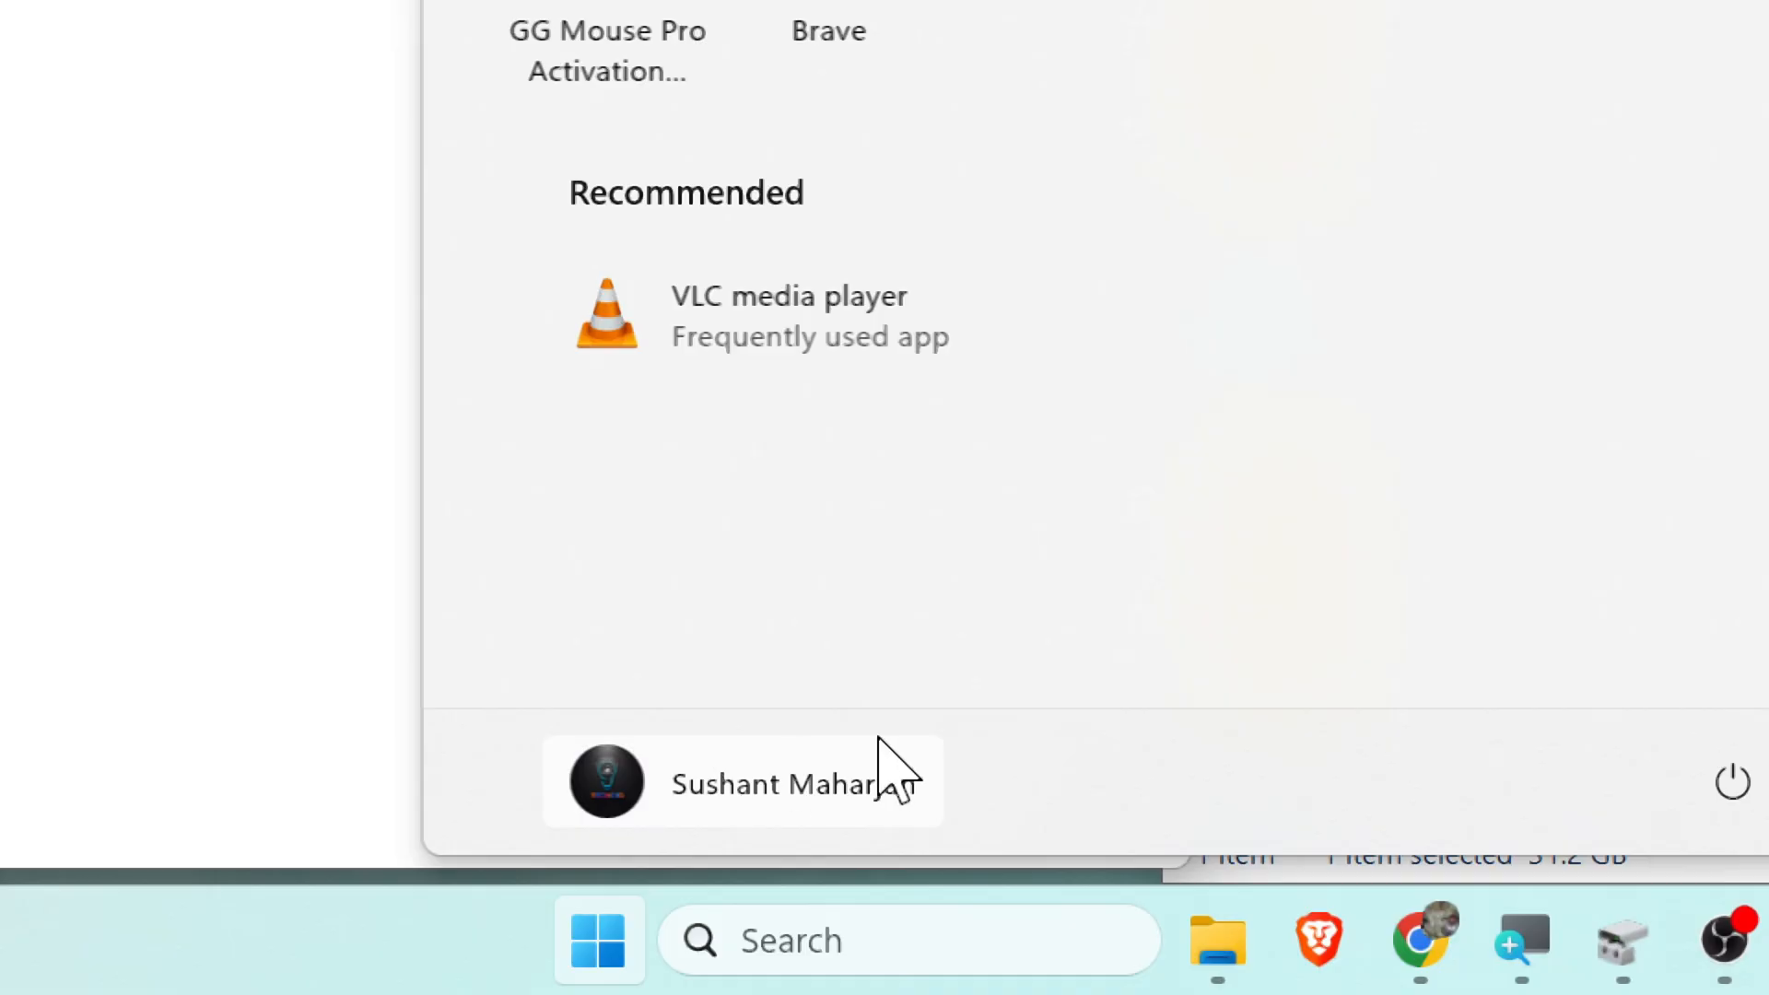
pyautogui.click(1212, 783)
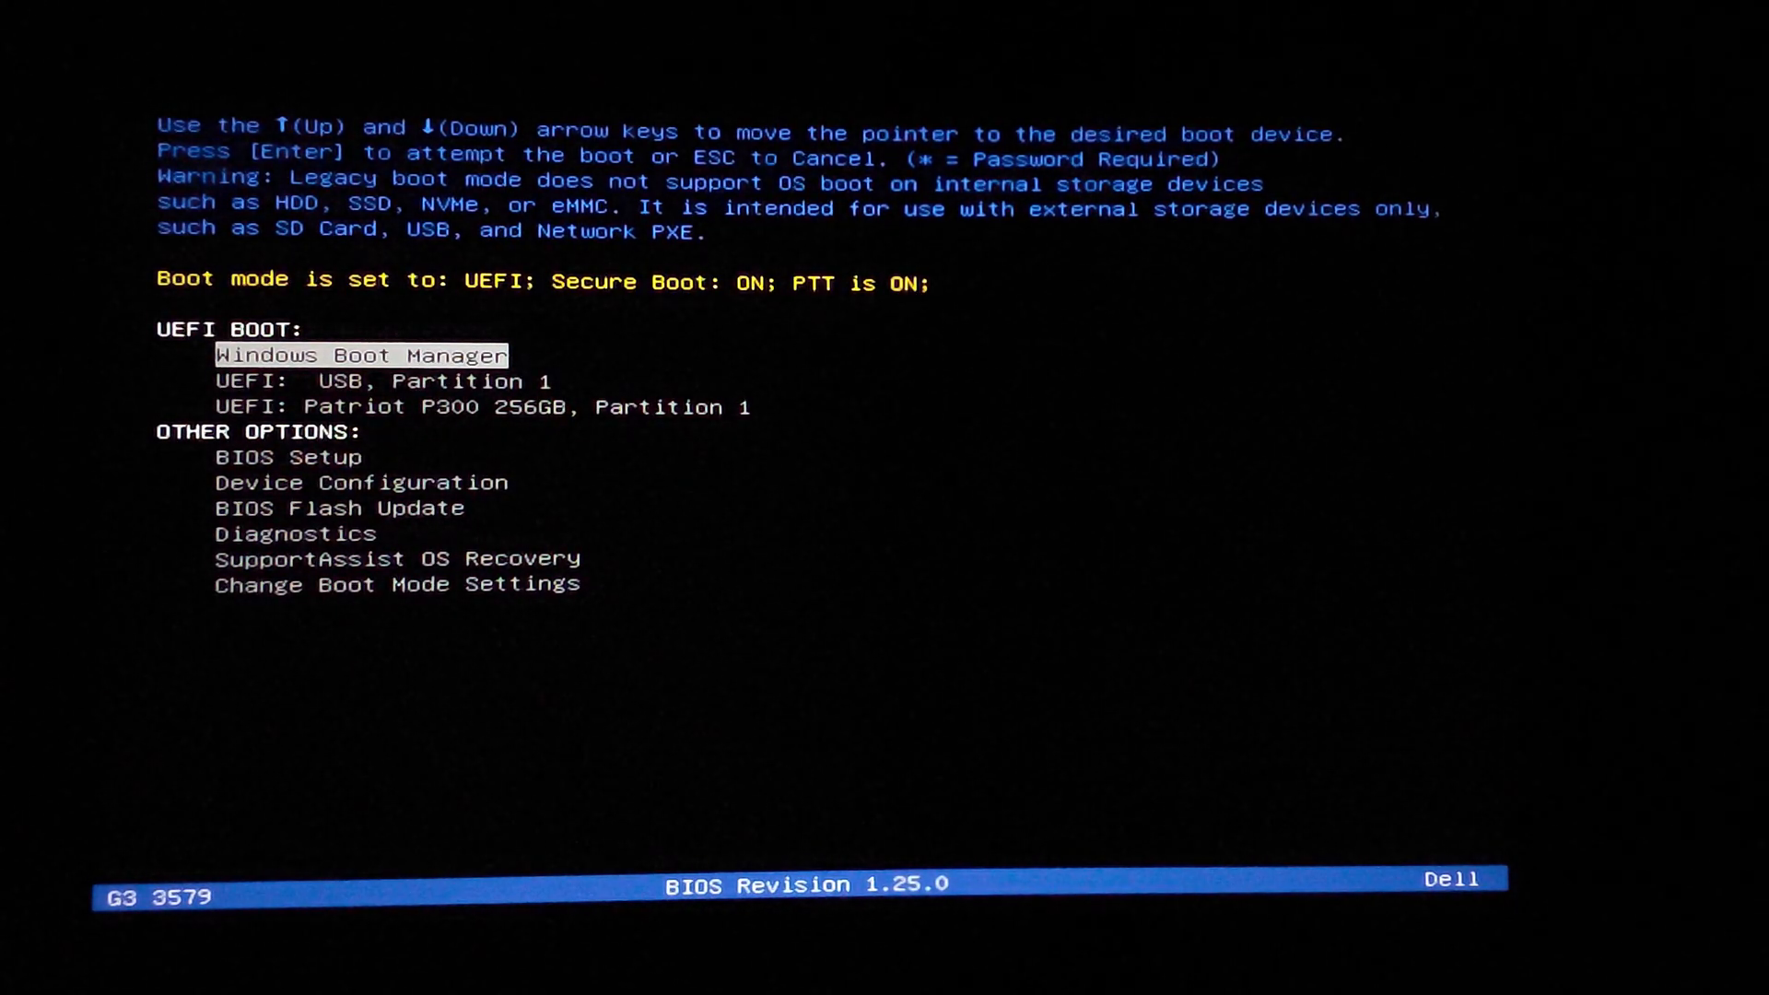
# Step: Choose BIOS Setup from the F12 one-time boot device list
pyautogui.press('Down')
pyautogui.press('Down')
pyautogui.press('Down')
pyautogui.press('Down')
pyautogui.press('Up')
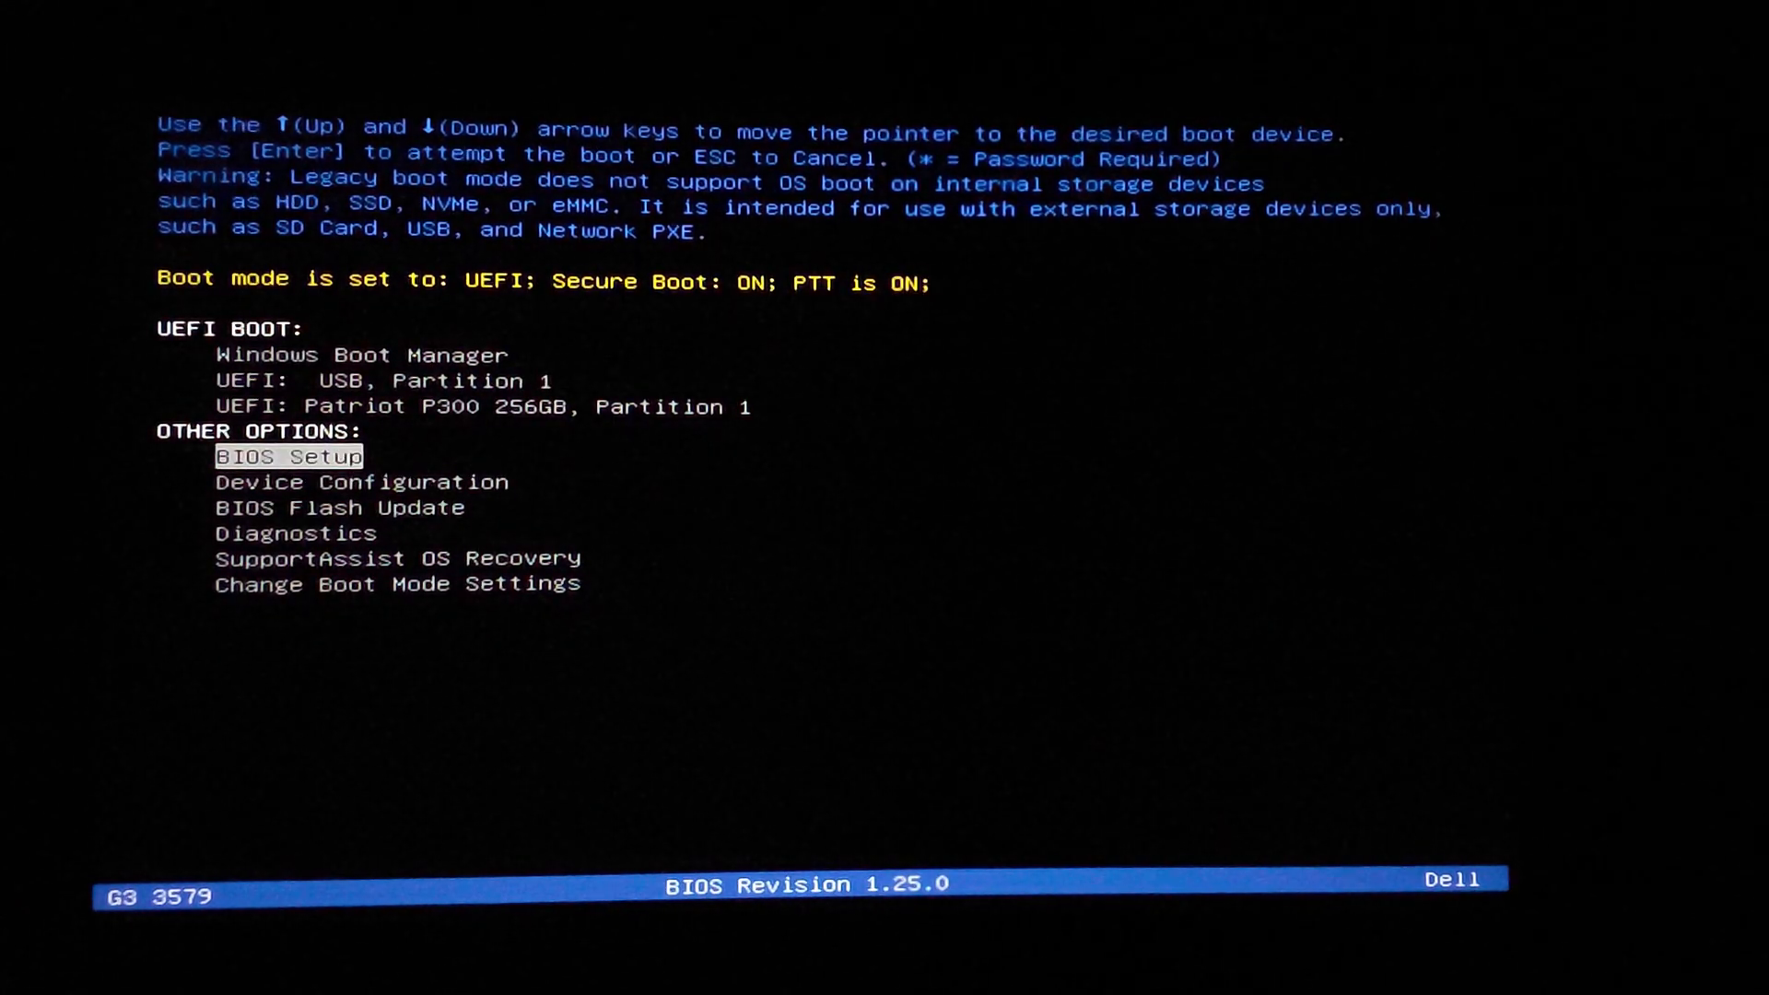
pyautogui.press('Return')
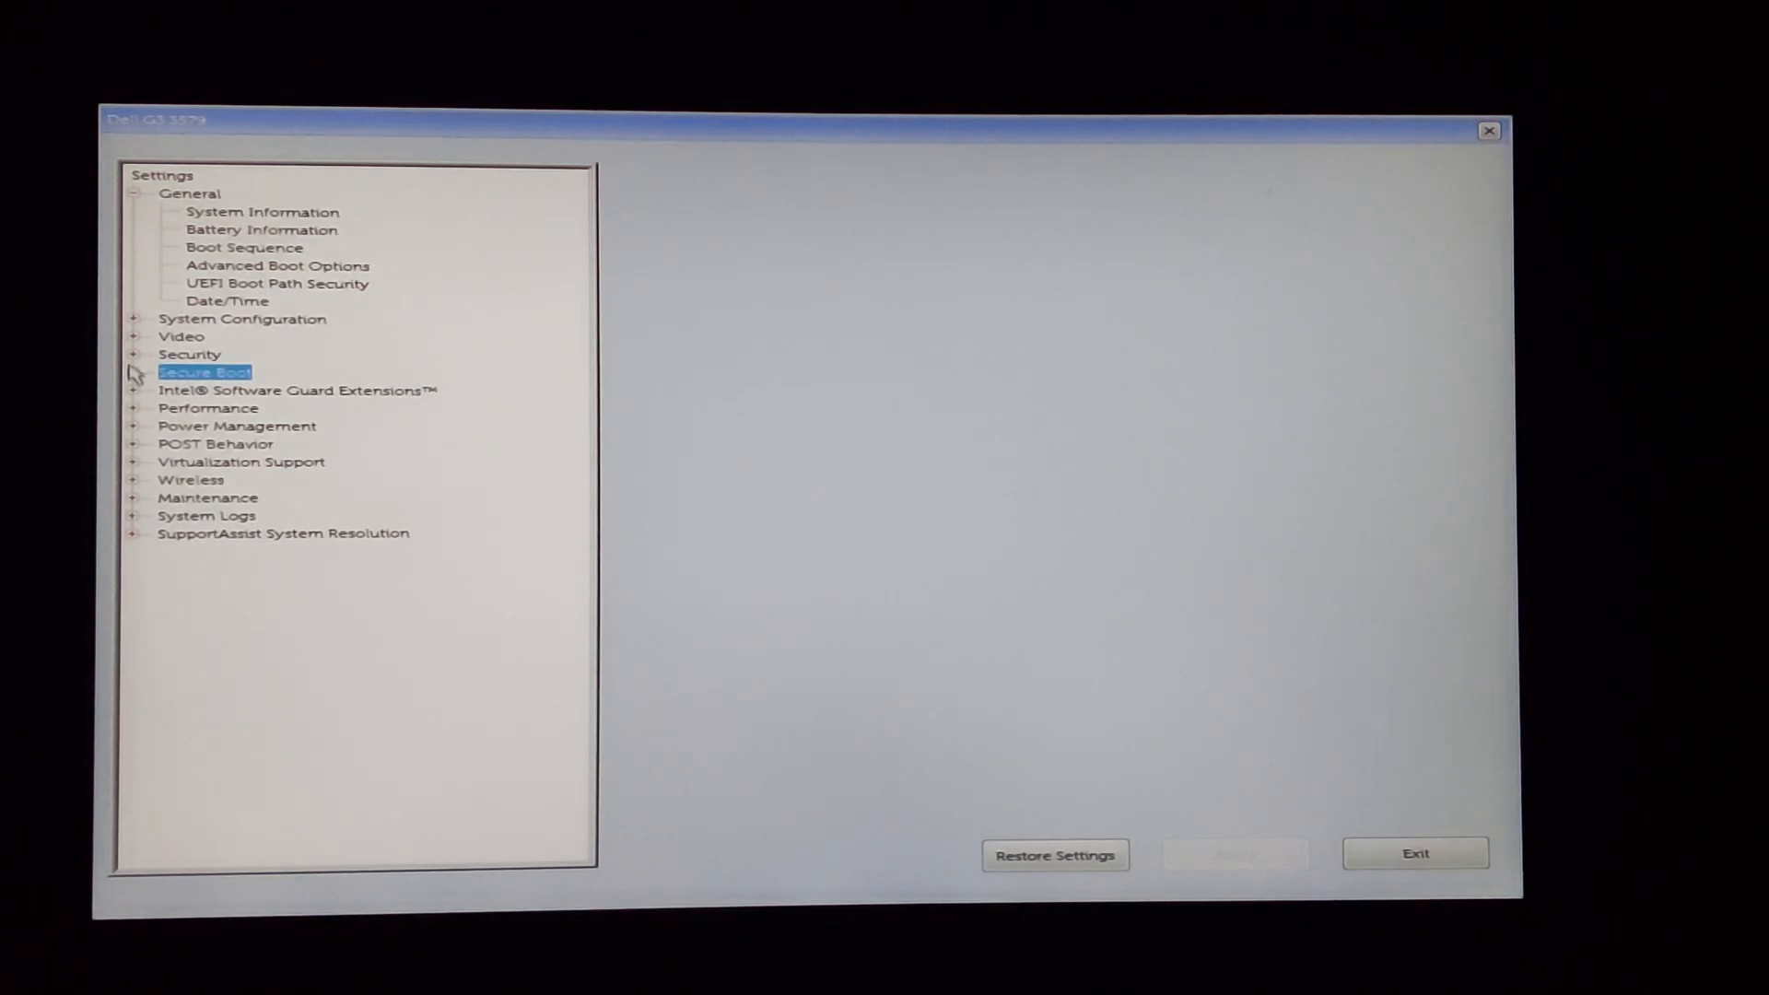
# Step: Disable Secure Boot Enable and confirm the warning
pyautogui.click(135, 374)
pyautogui.click(290, 392)
pyautogui.click(668, 213)
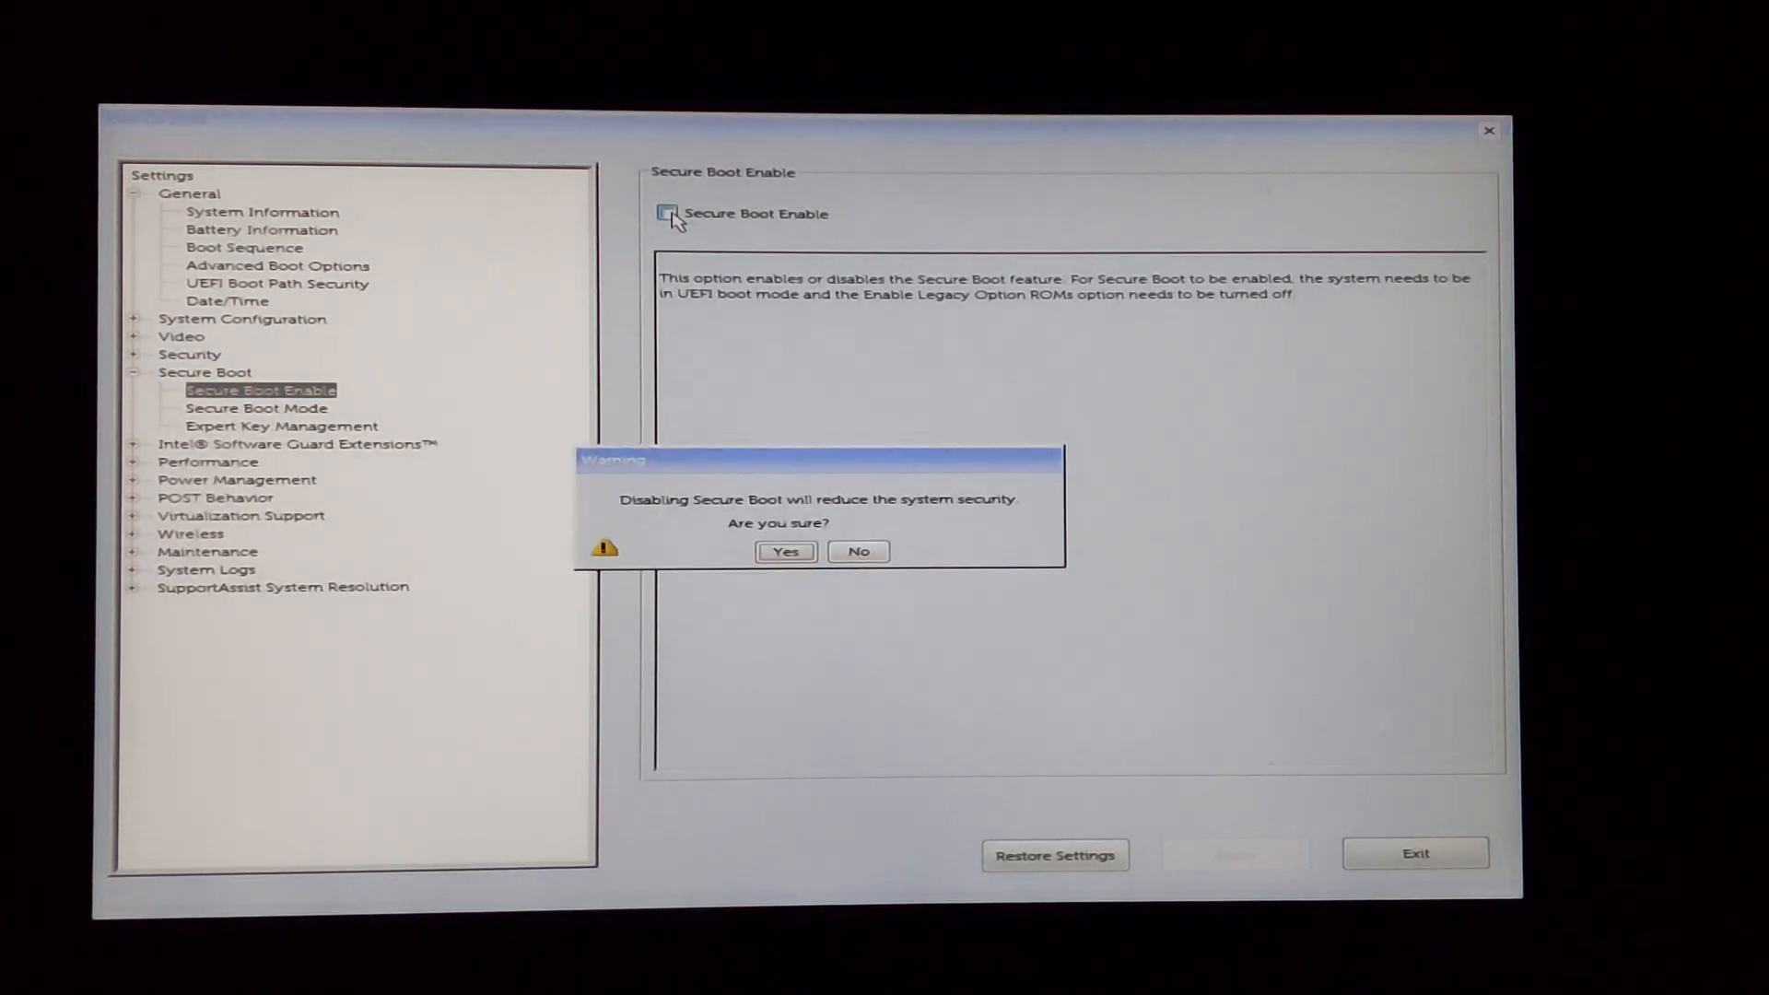
pyautogui.click(789, 553)
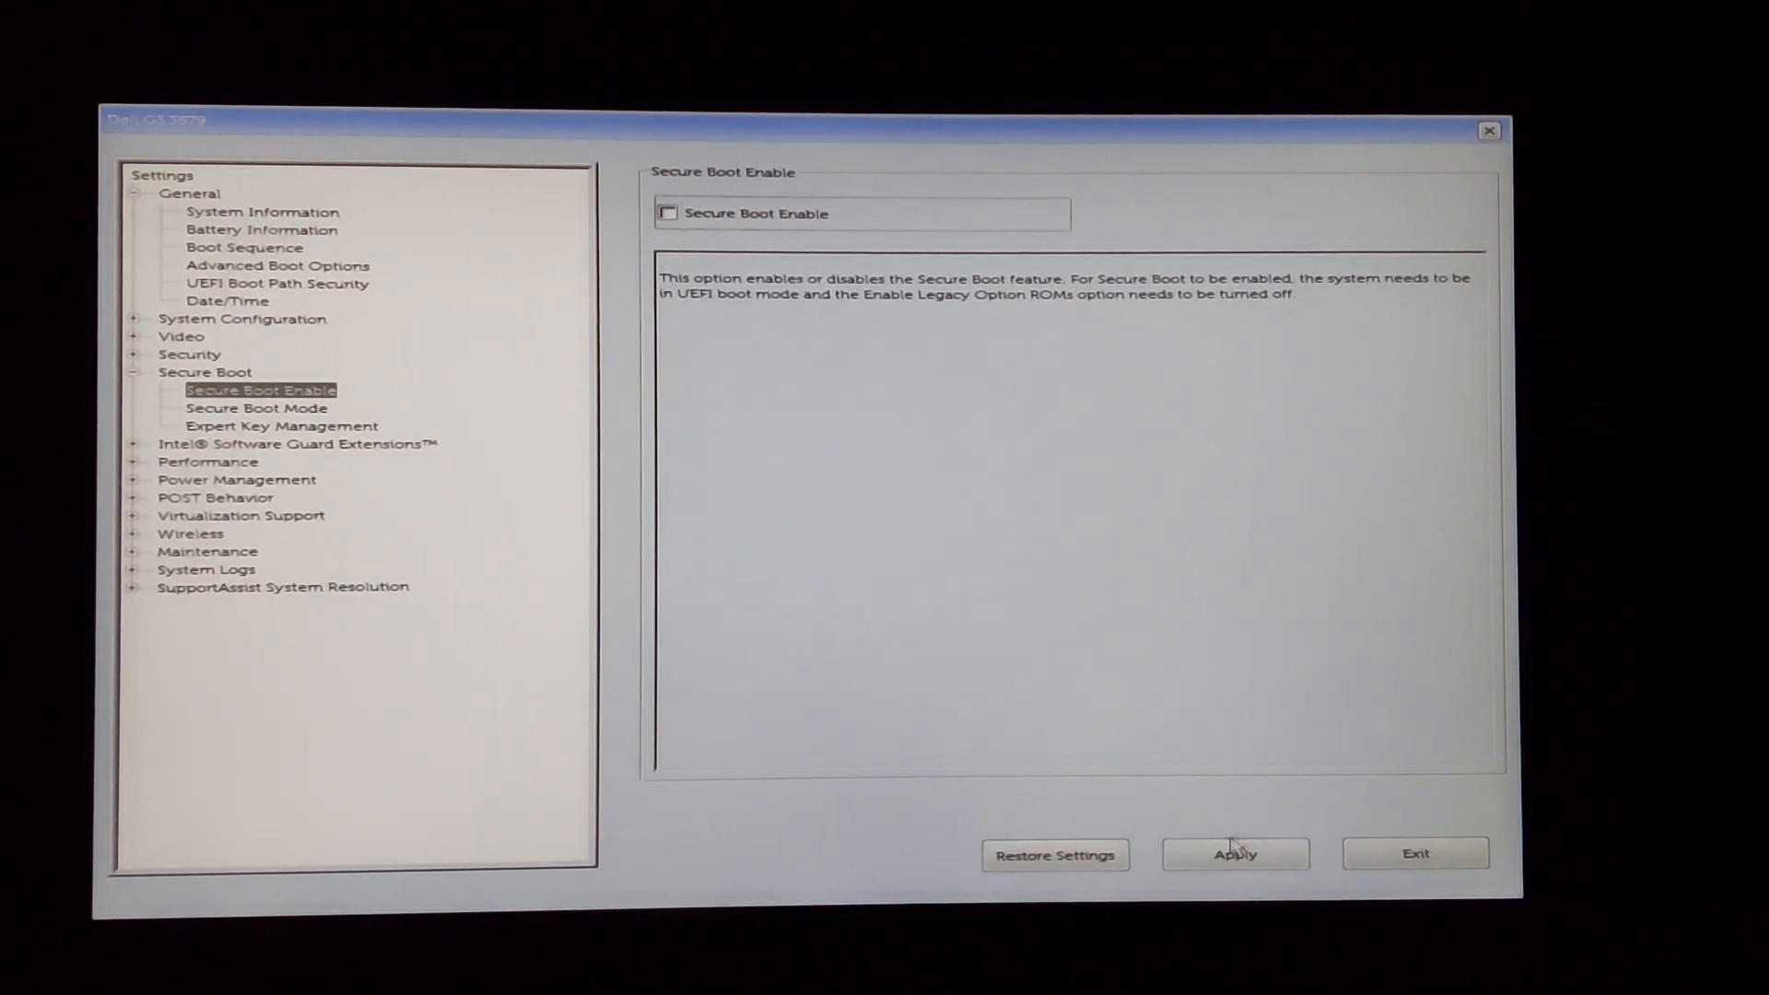
# Step: Apply the BIOS change so the laptop boots to the Android TV kernel menu
pyautogui.click(1235, 853)
pyautogui.click(1043, 634)
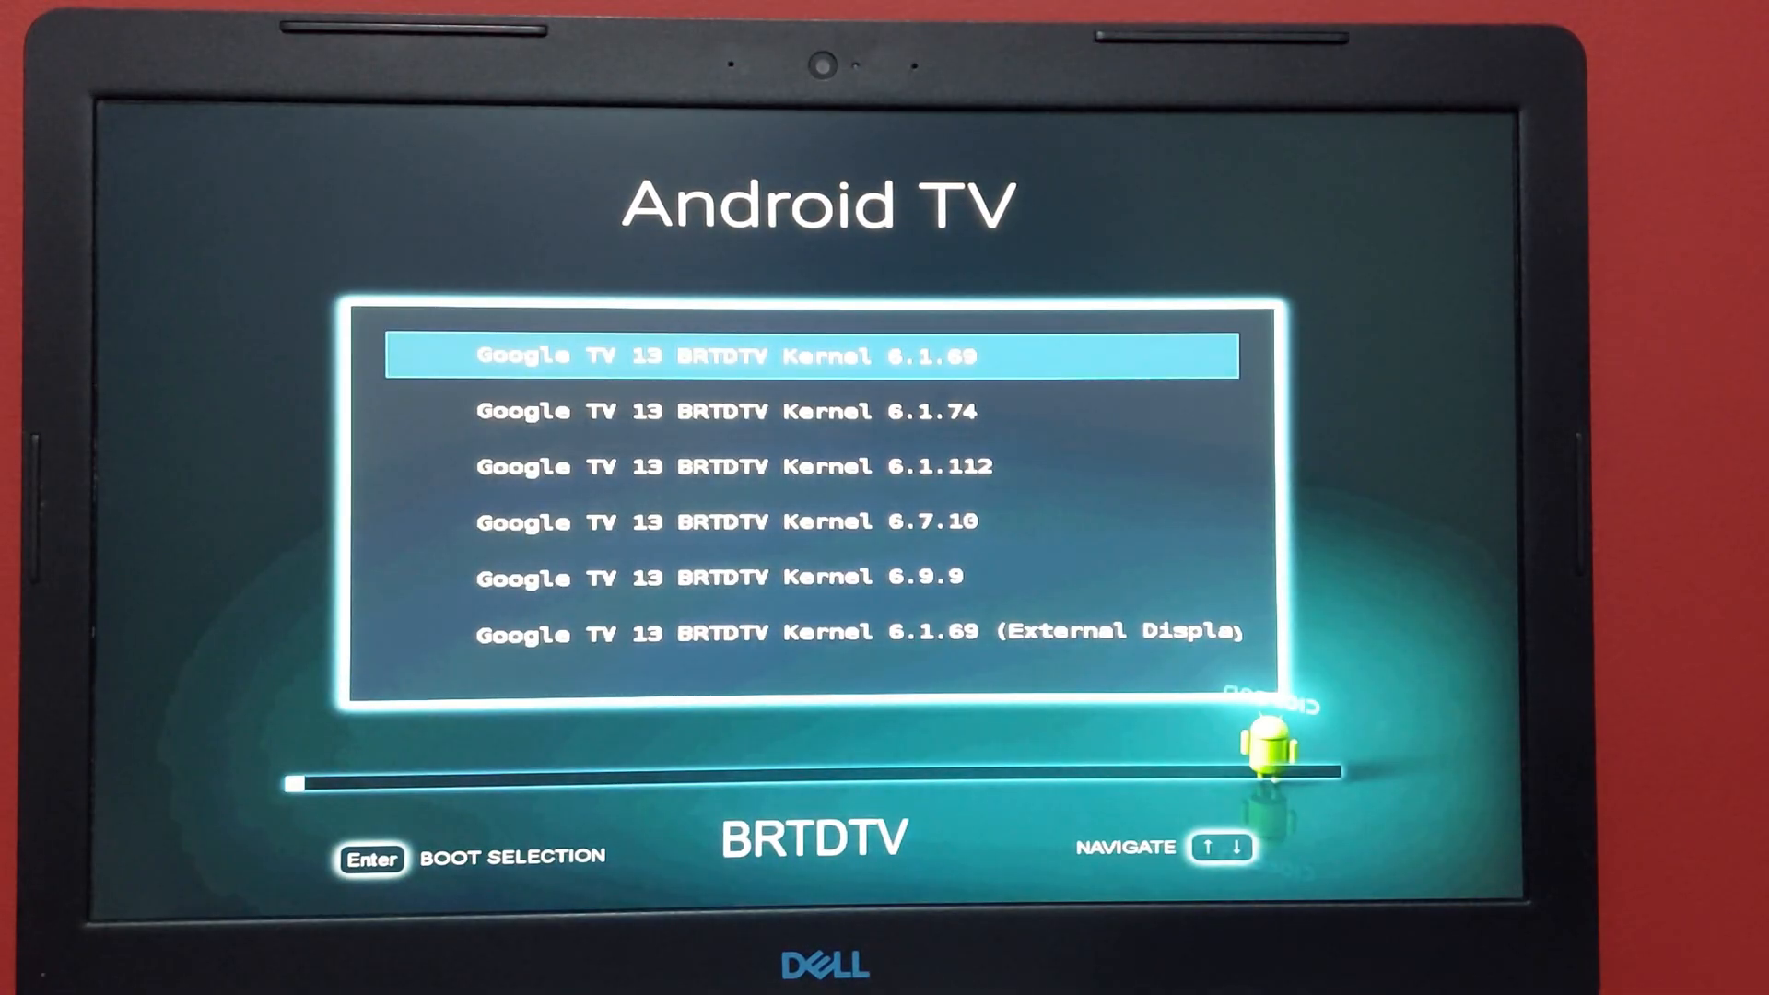
# Step: Browse the GRUB kernel entries and boot Google TV 13 BRTDTV Kernel 6.1.69
pyautogui.press('End')
pyautogui.press('Home')
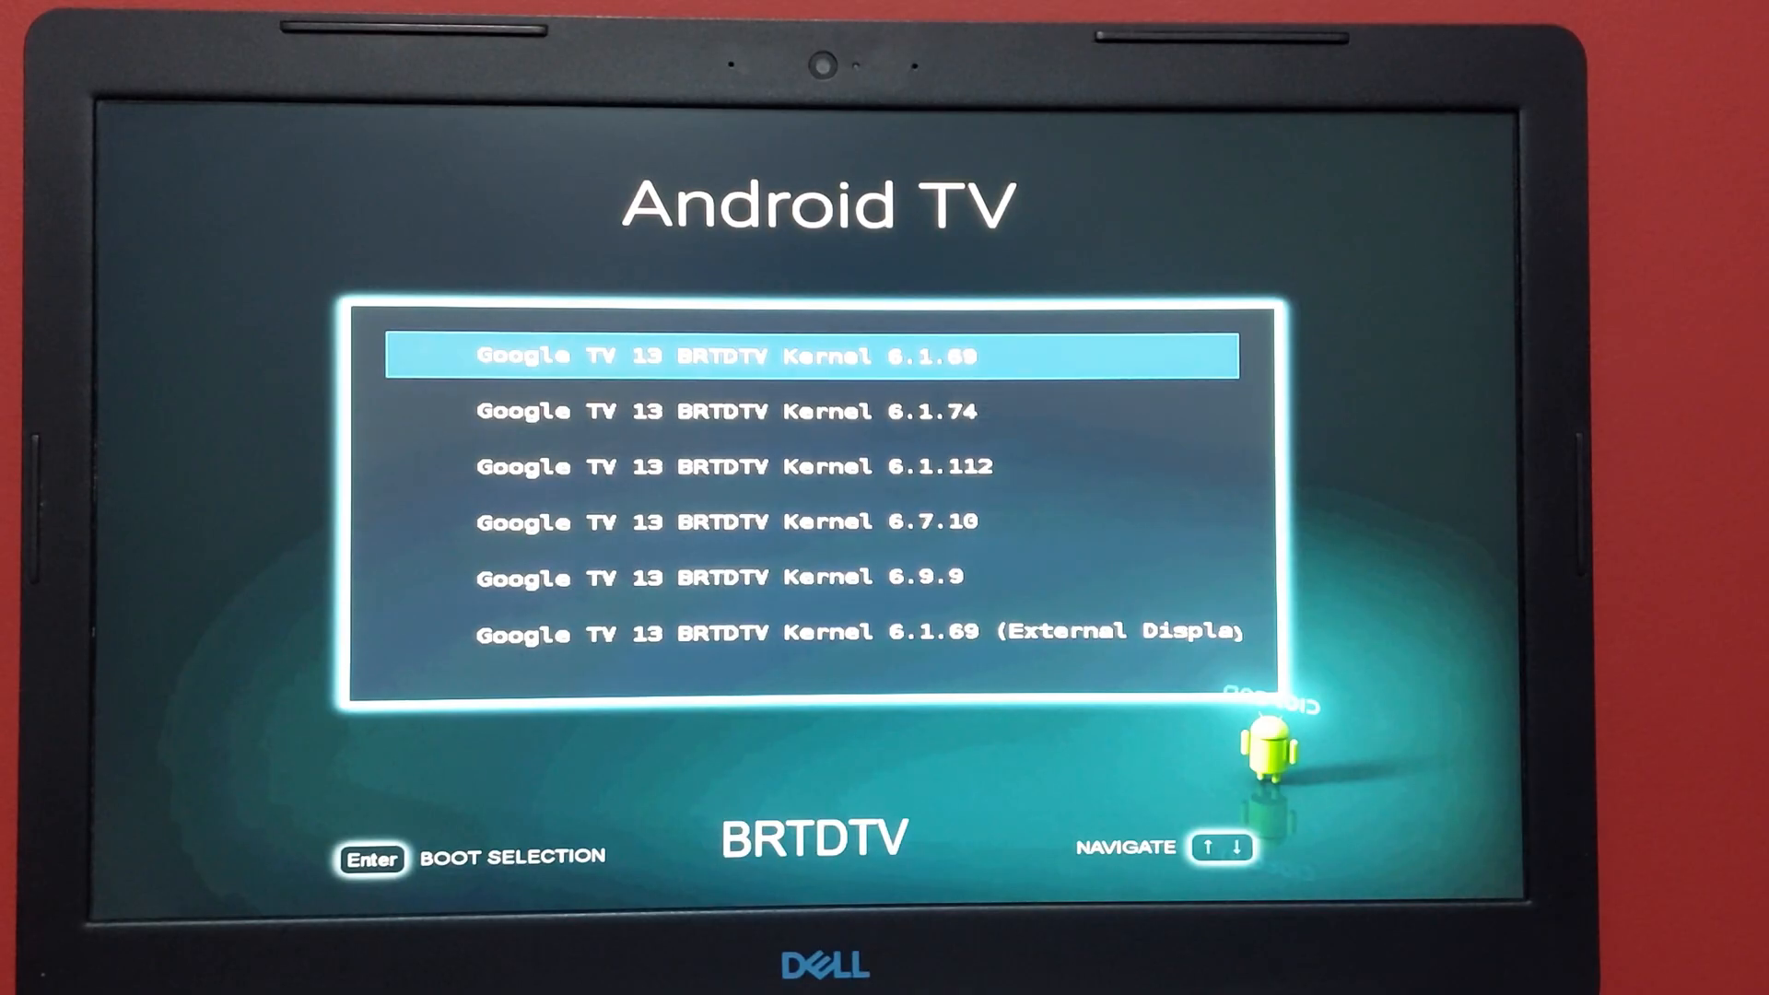
pyautogui.press('Down')
pyautogui.press('Down')
pyautogui.press('Down')
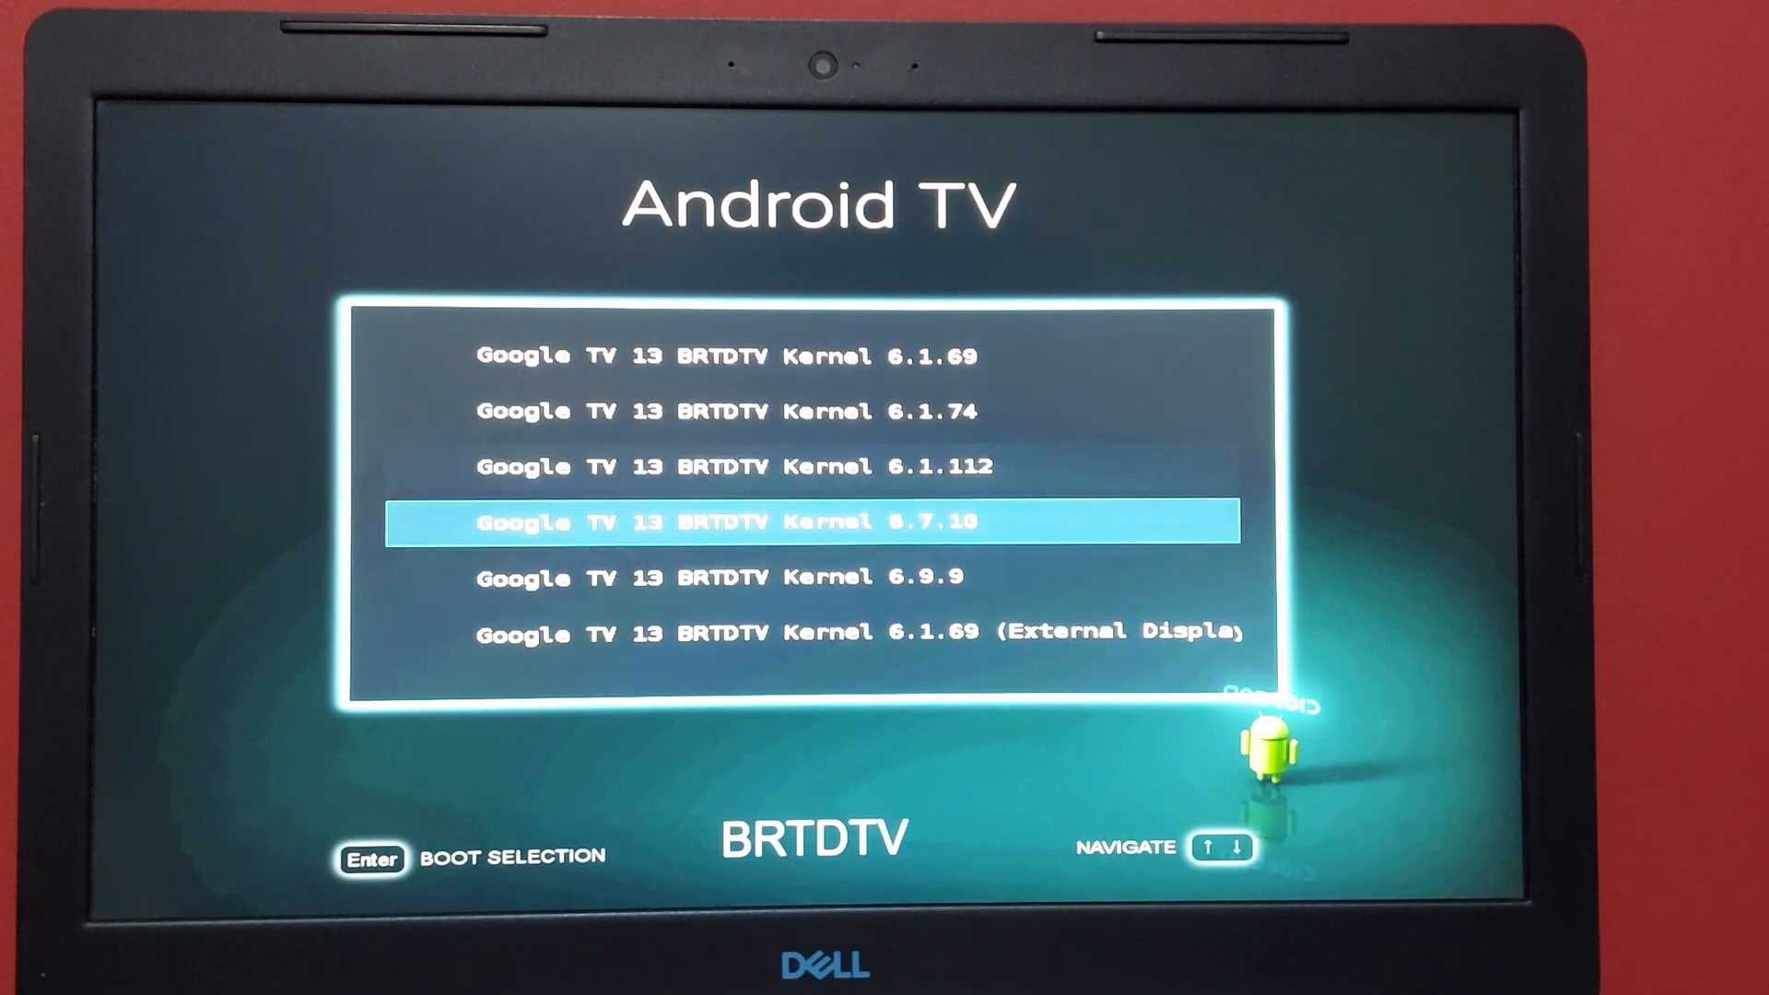
pyautogui.press('Down')
pyautogui.press('Down')
pyautogui.press('Down')
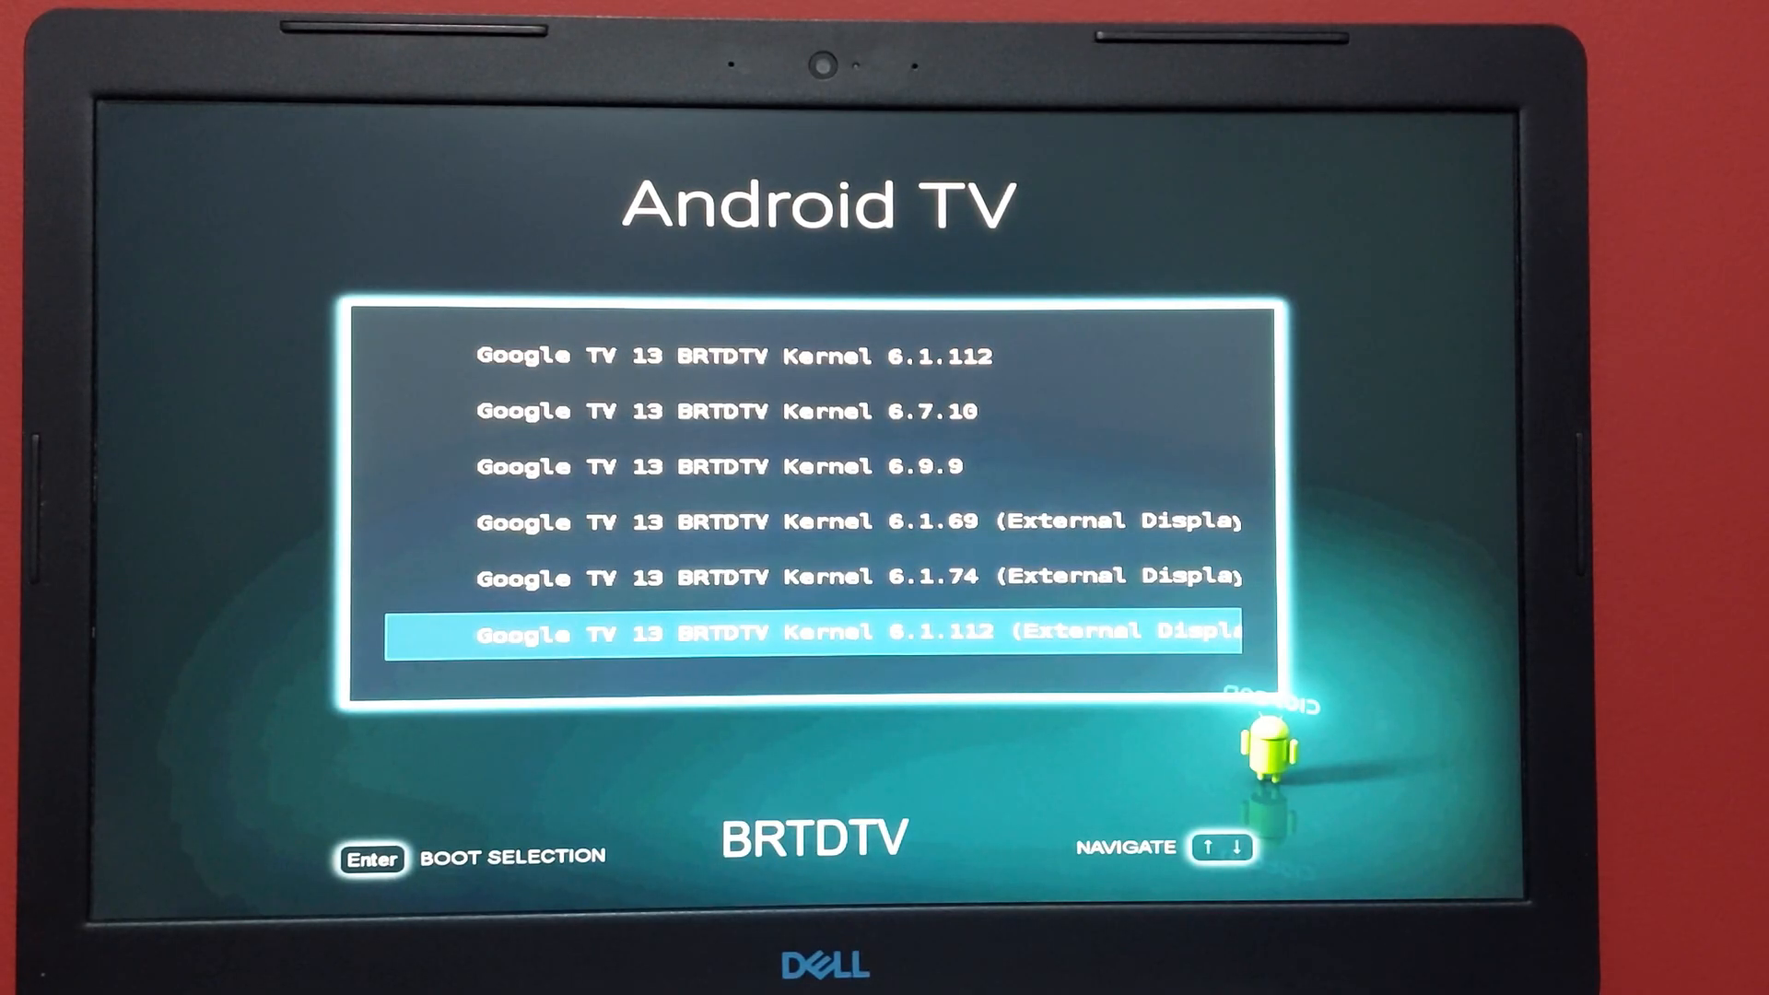
pyautogui.press('Up')
pyautogui.press('Up')
pyautogui.press('Down')
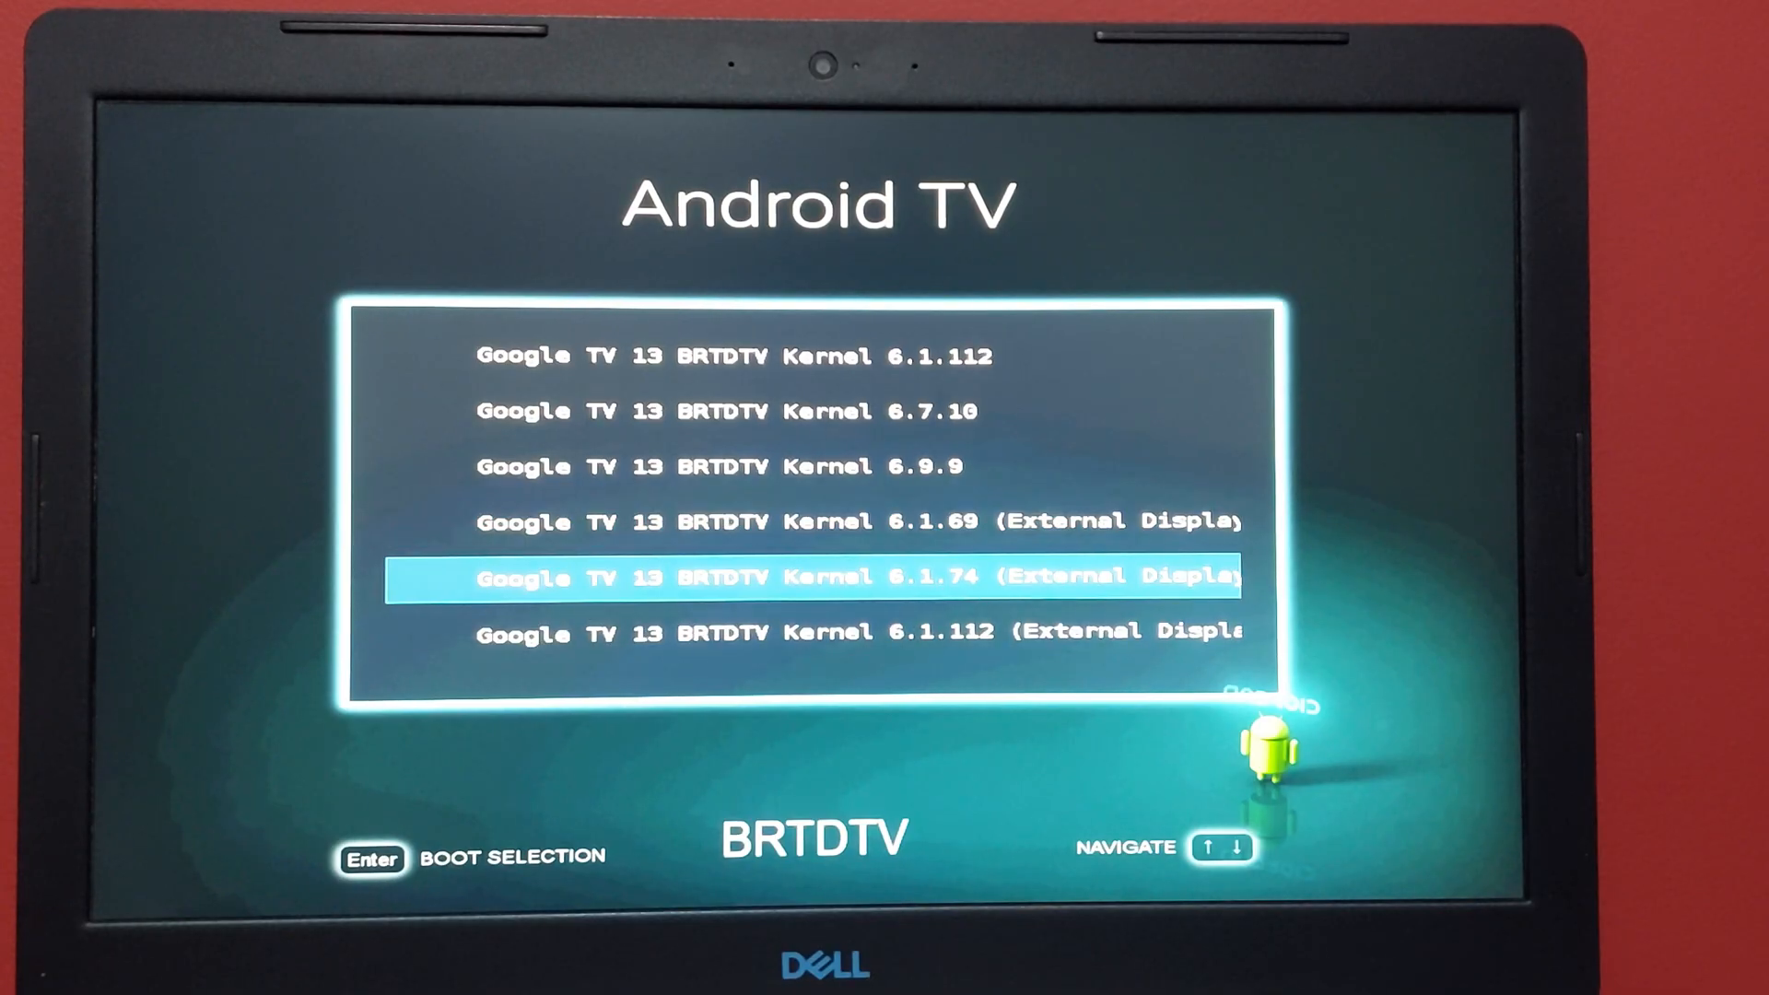
pyautogui.press('Down')
pyautogui.press('Down')
pyautogui.press('Down')
pyautogui.press('Down')
pyautogui.press('Down')
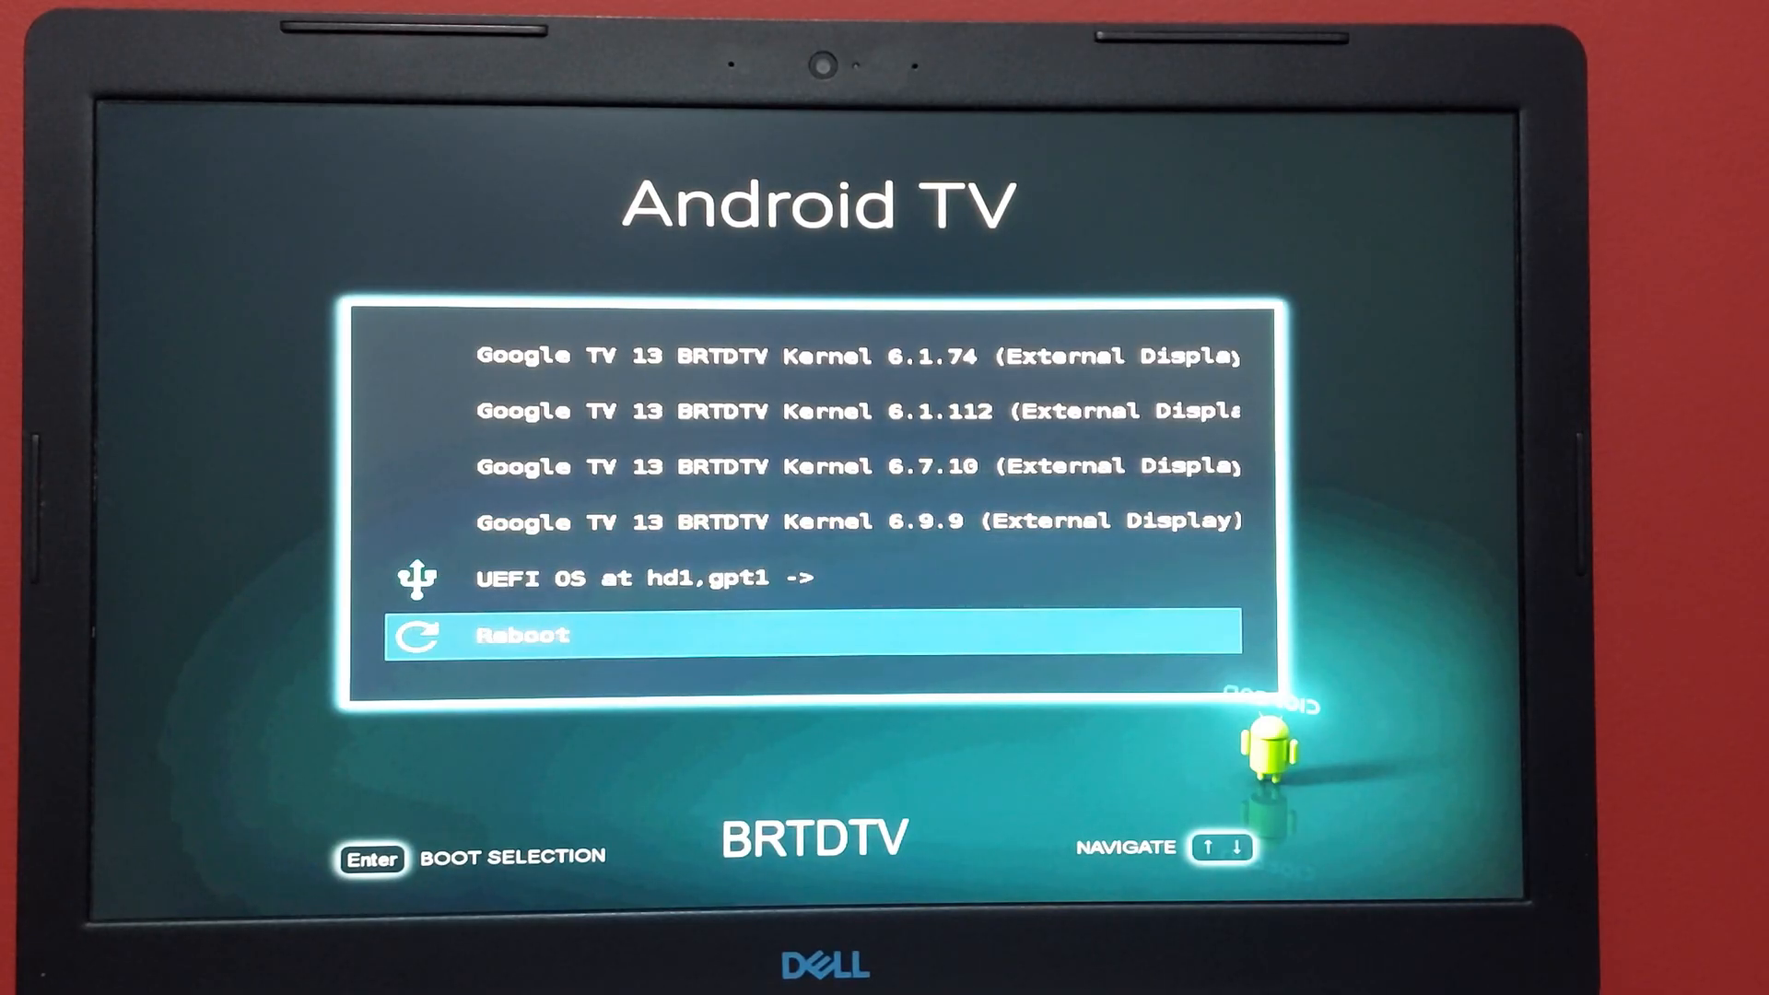
pyautogui.press('Up')
pyautogui.press('Up')
pyautogui.press('Up')
pyautogui.press('Up')
pyautogui.press('Up')
pyautogui.press('Up')
pyautogui.press('Up')
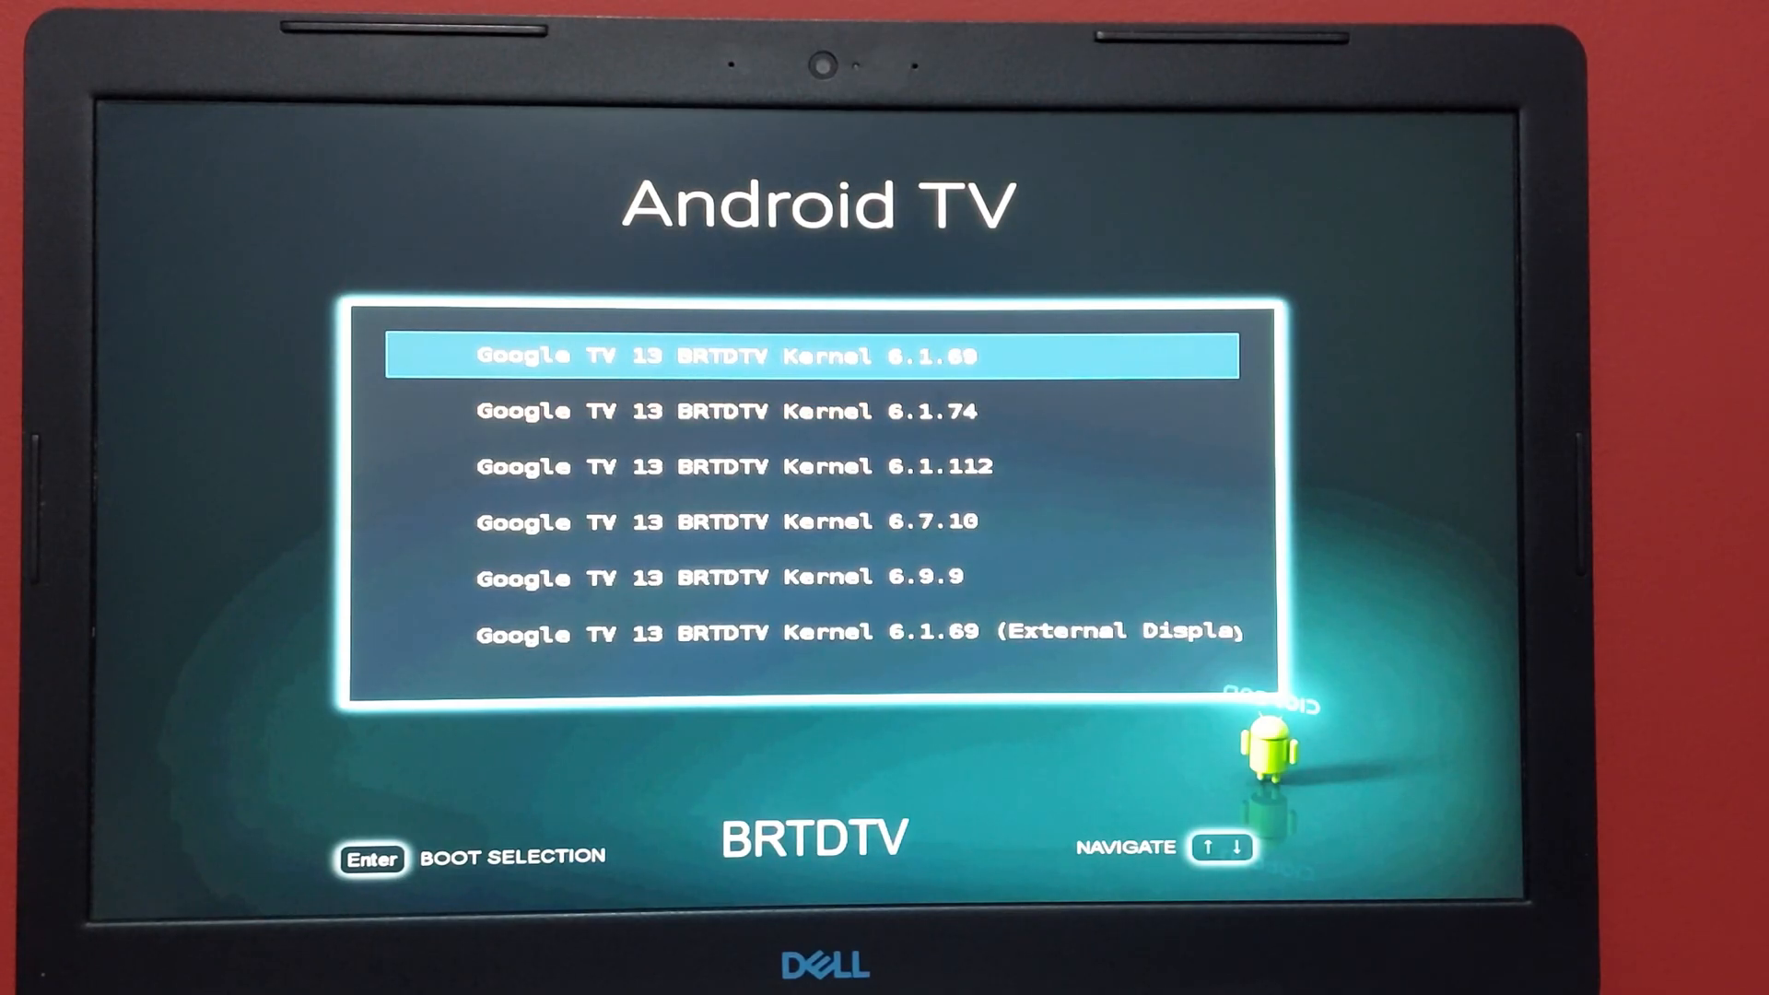
pyautogui.press('Return')
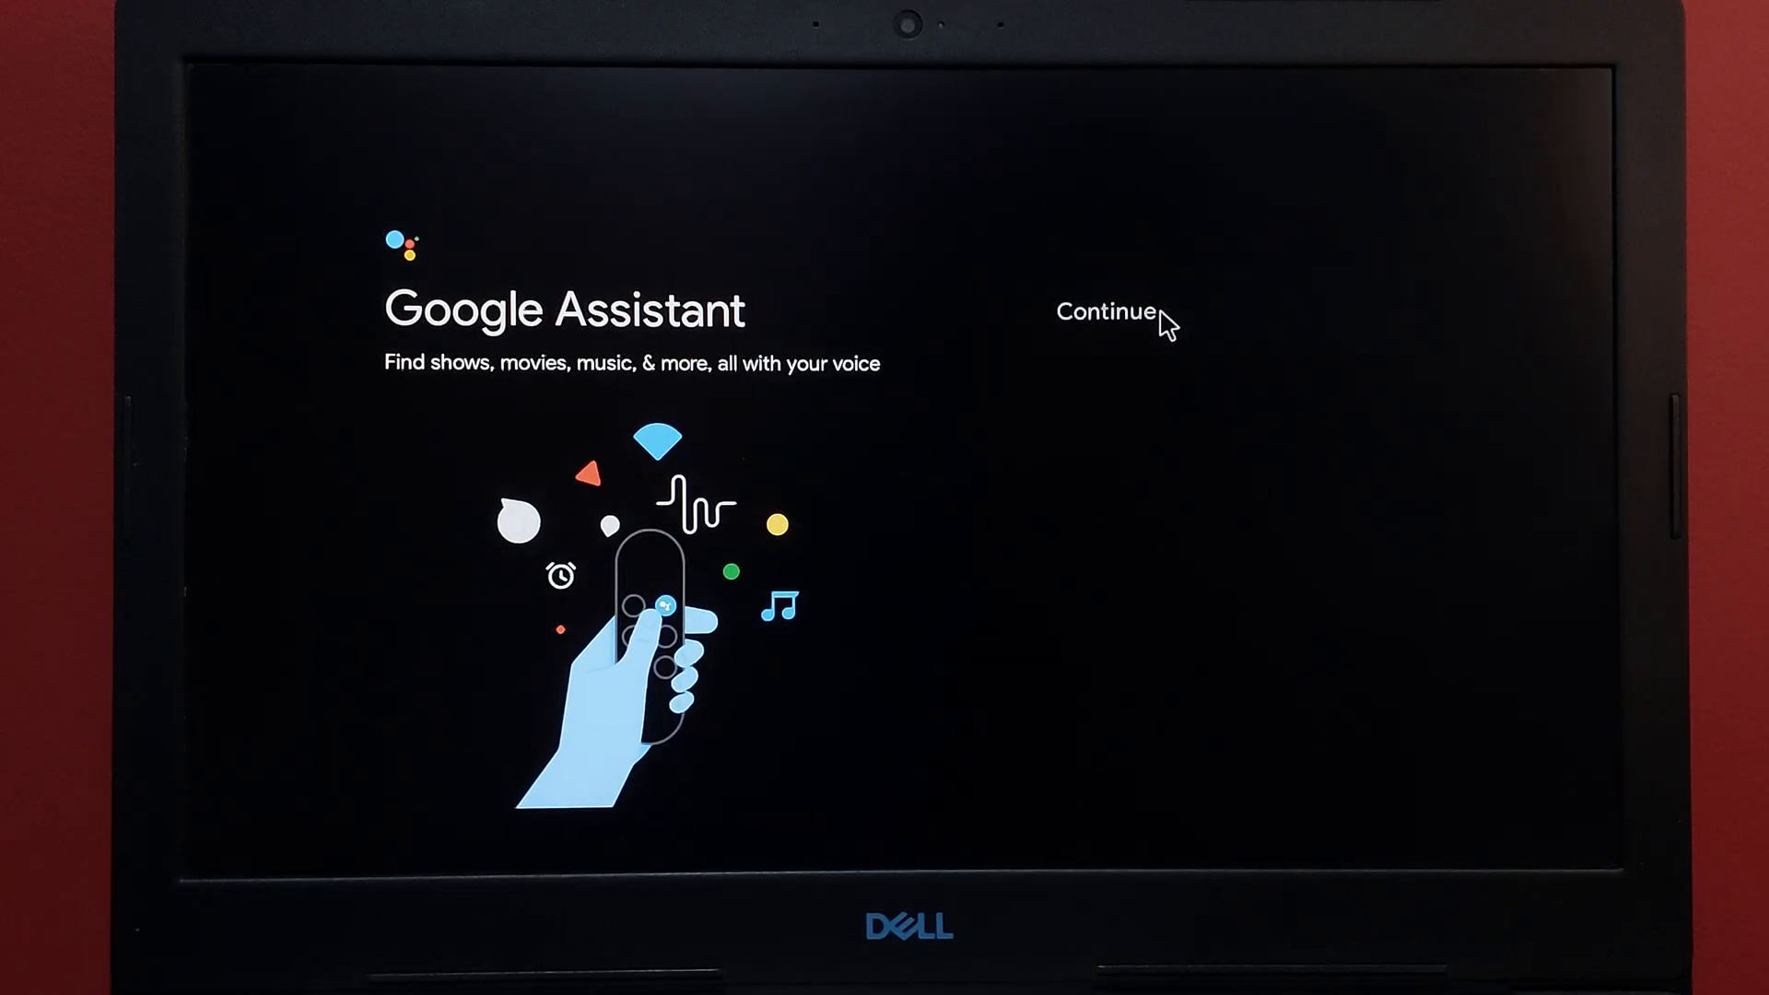
# Step: Accept the Terms of Service, allow location, and decline diagnostic data
pyautogui.click(1167, 323)
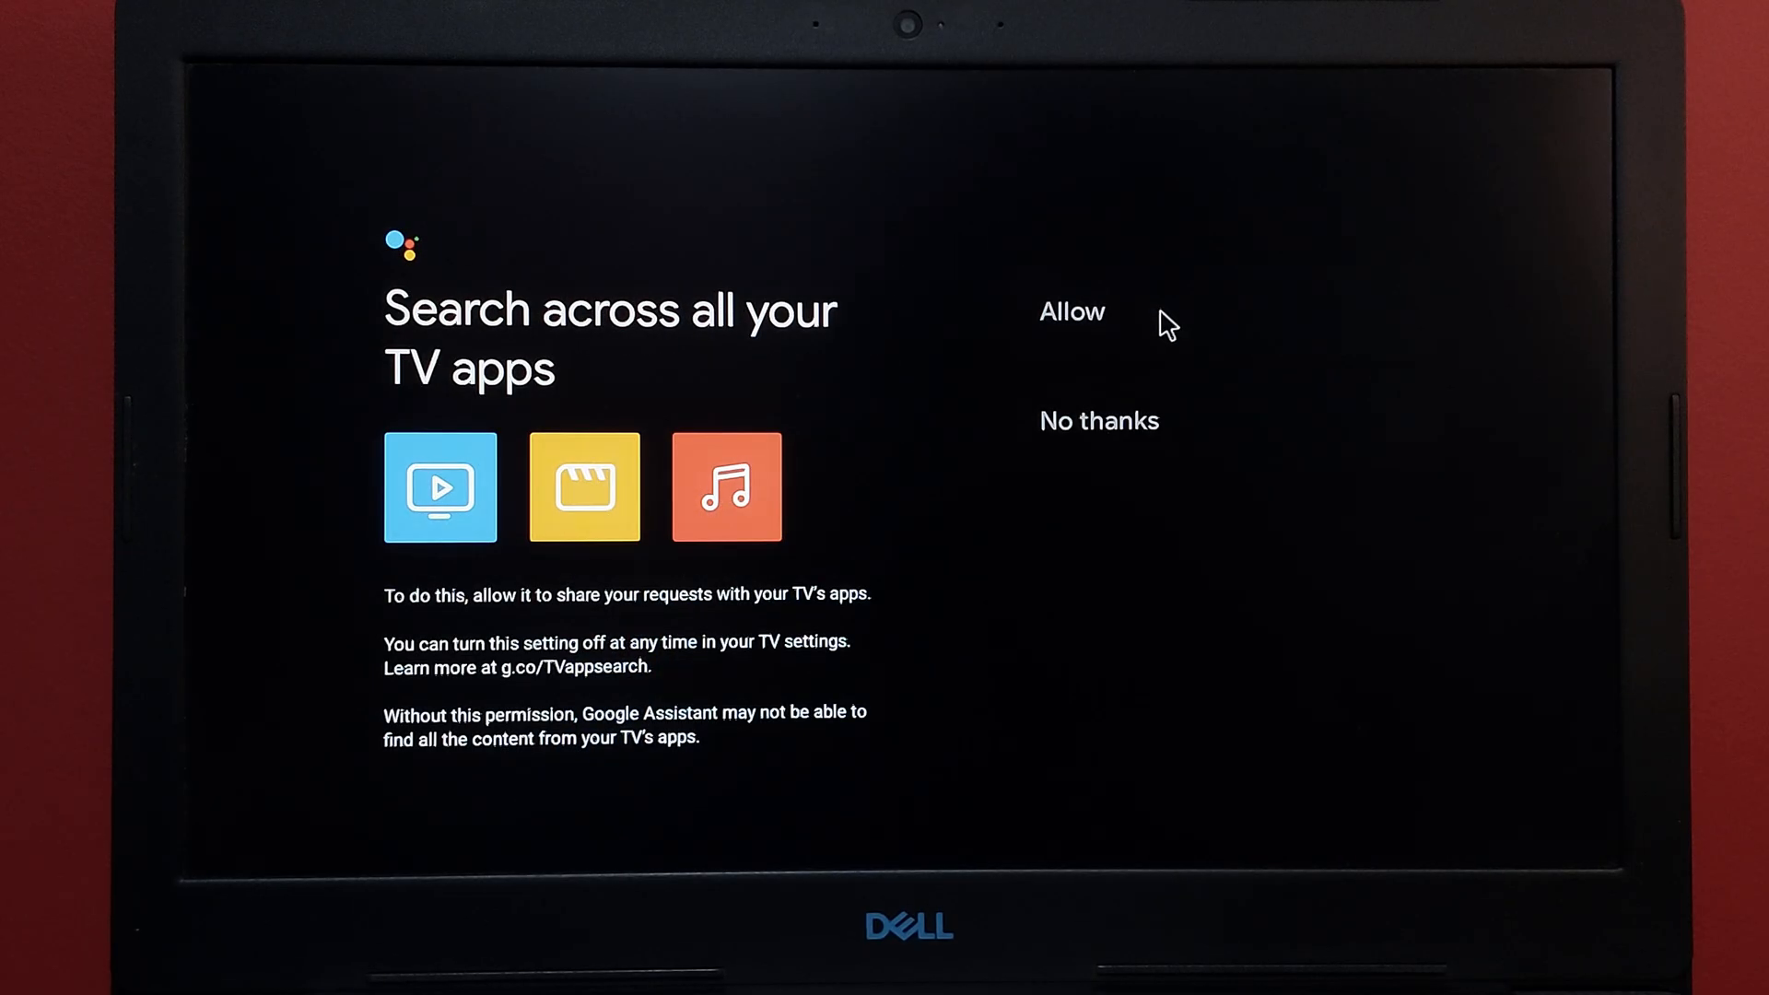
pyautogui.click(1167, 323)
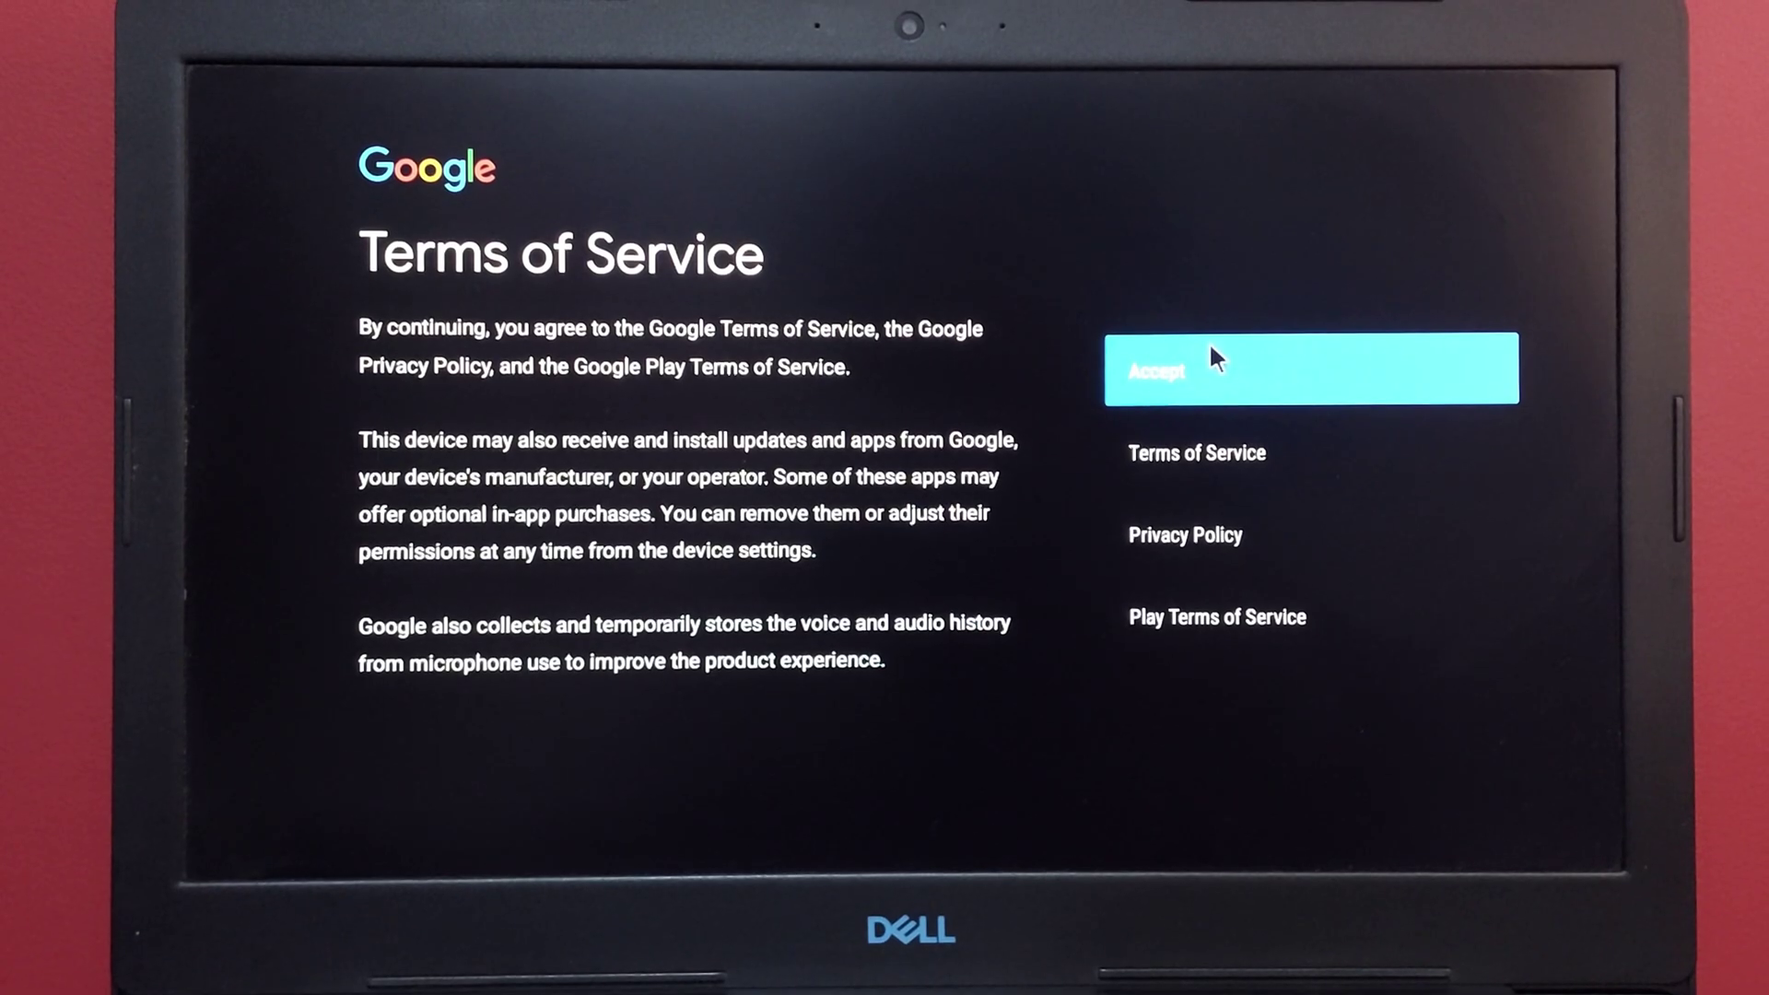
pyautogui.click(1209, 366)
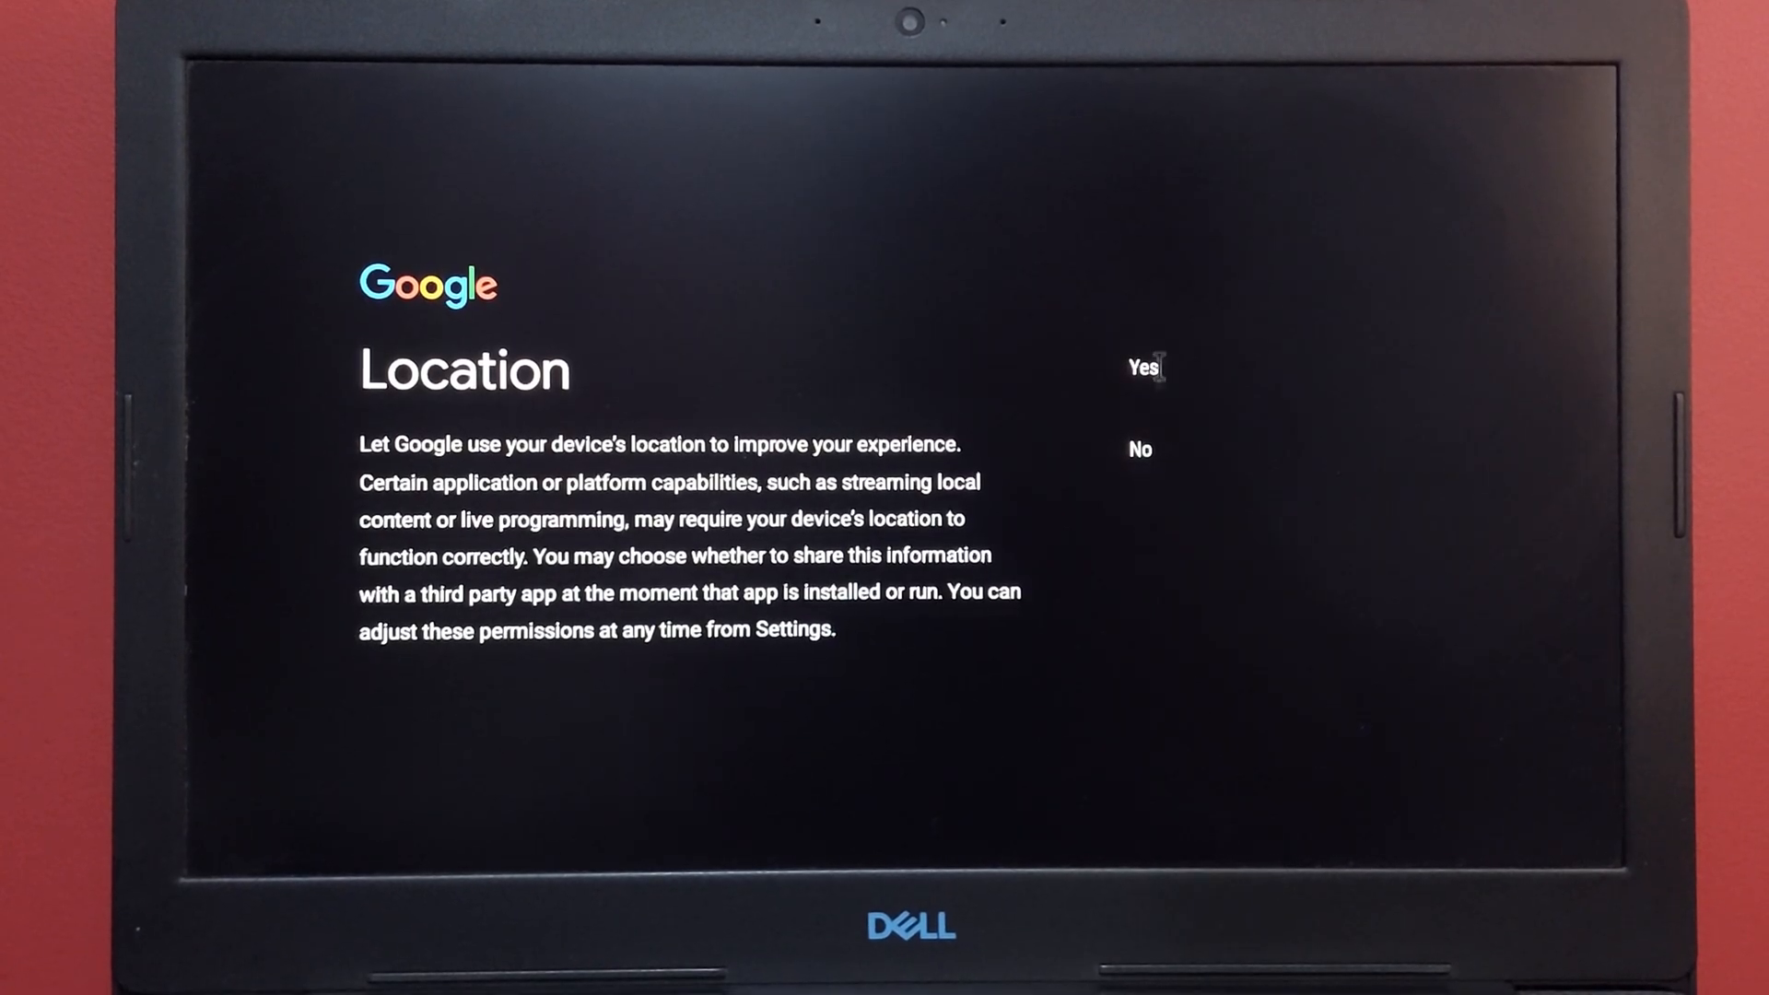
pyautogui.click(1146, 460)
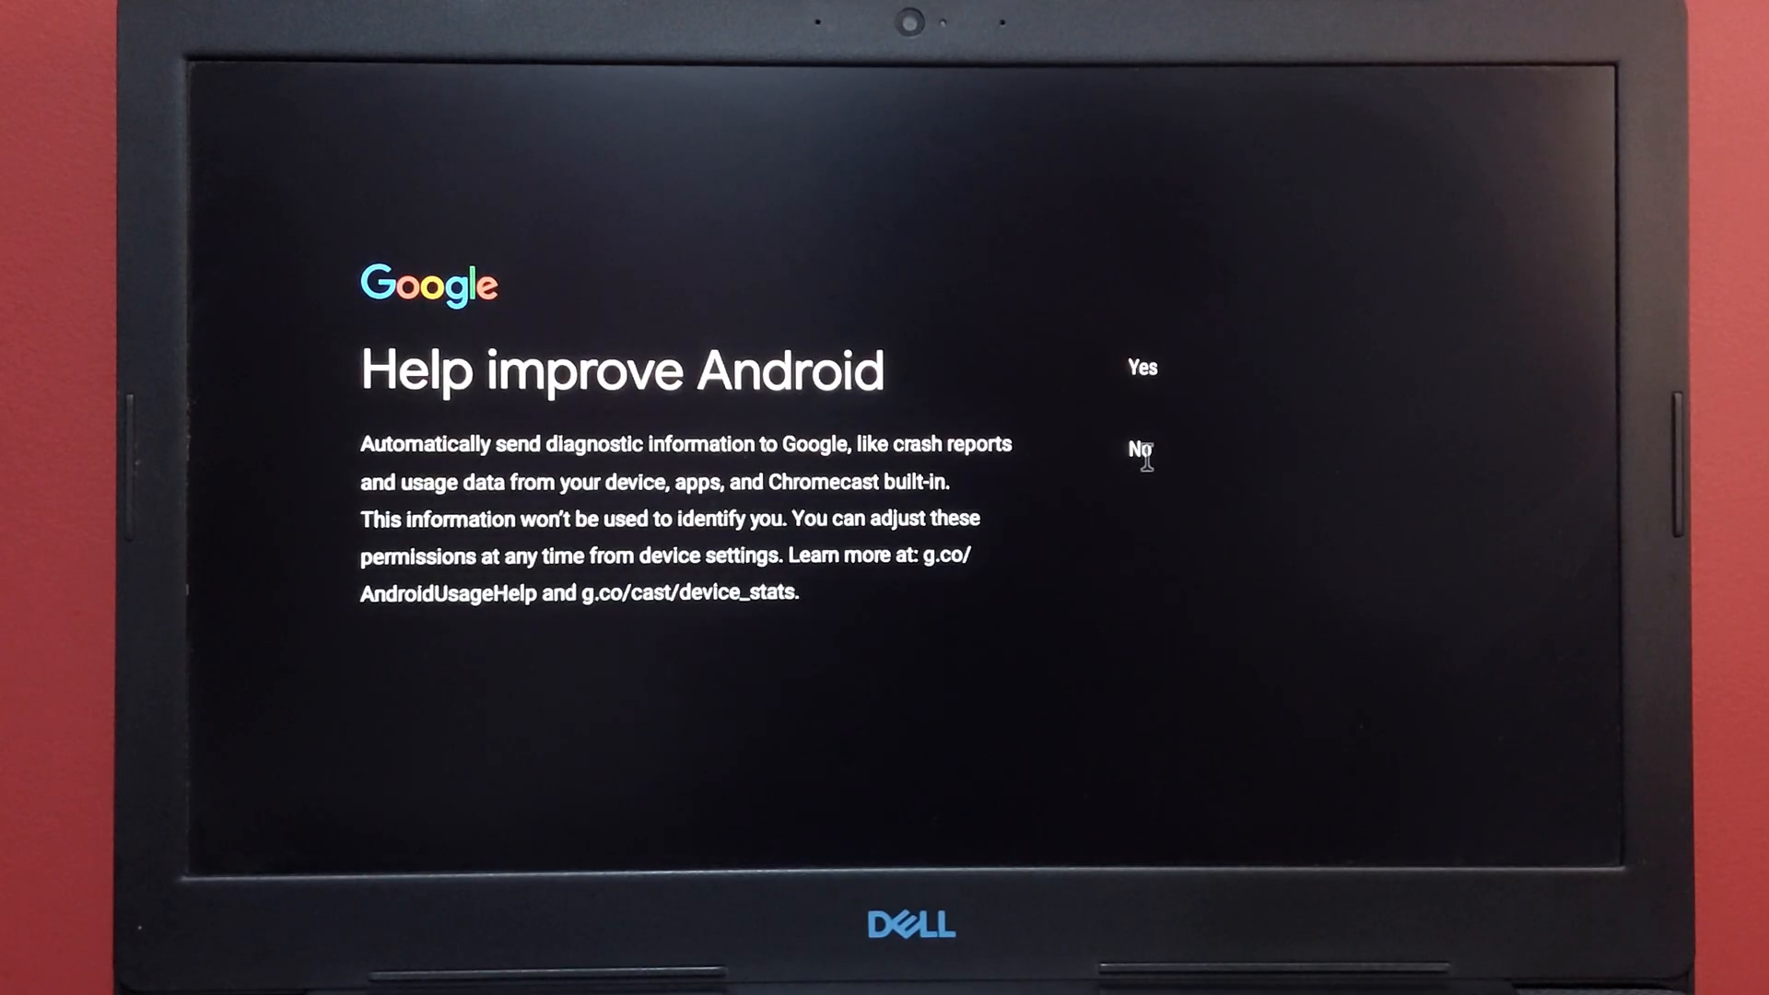
pyautogui.click(1157, 440)
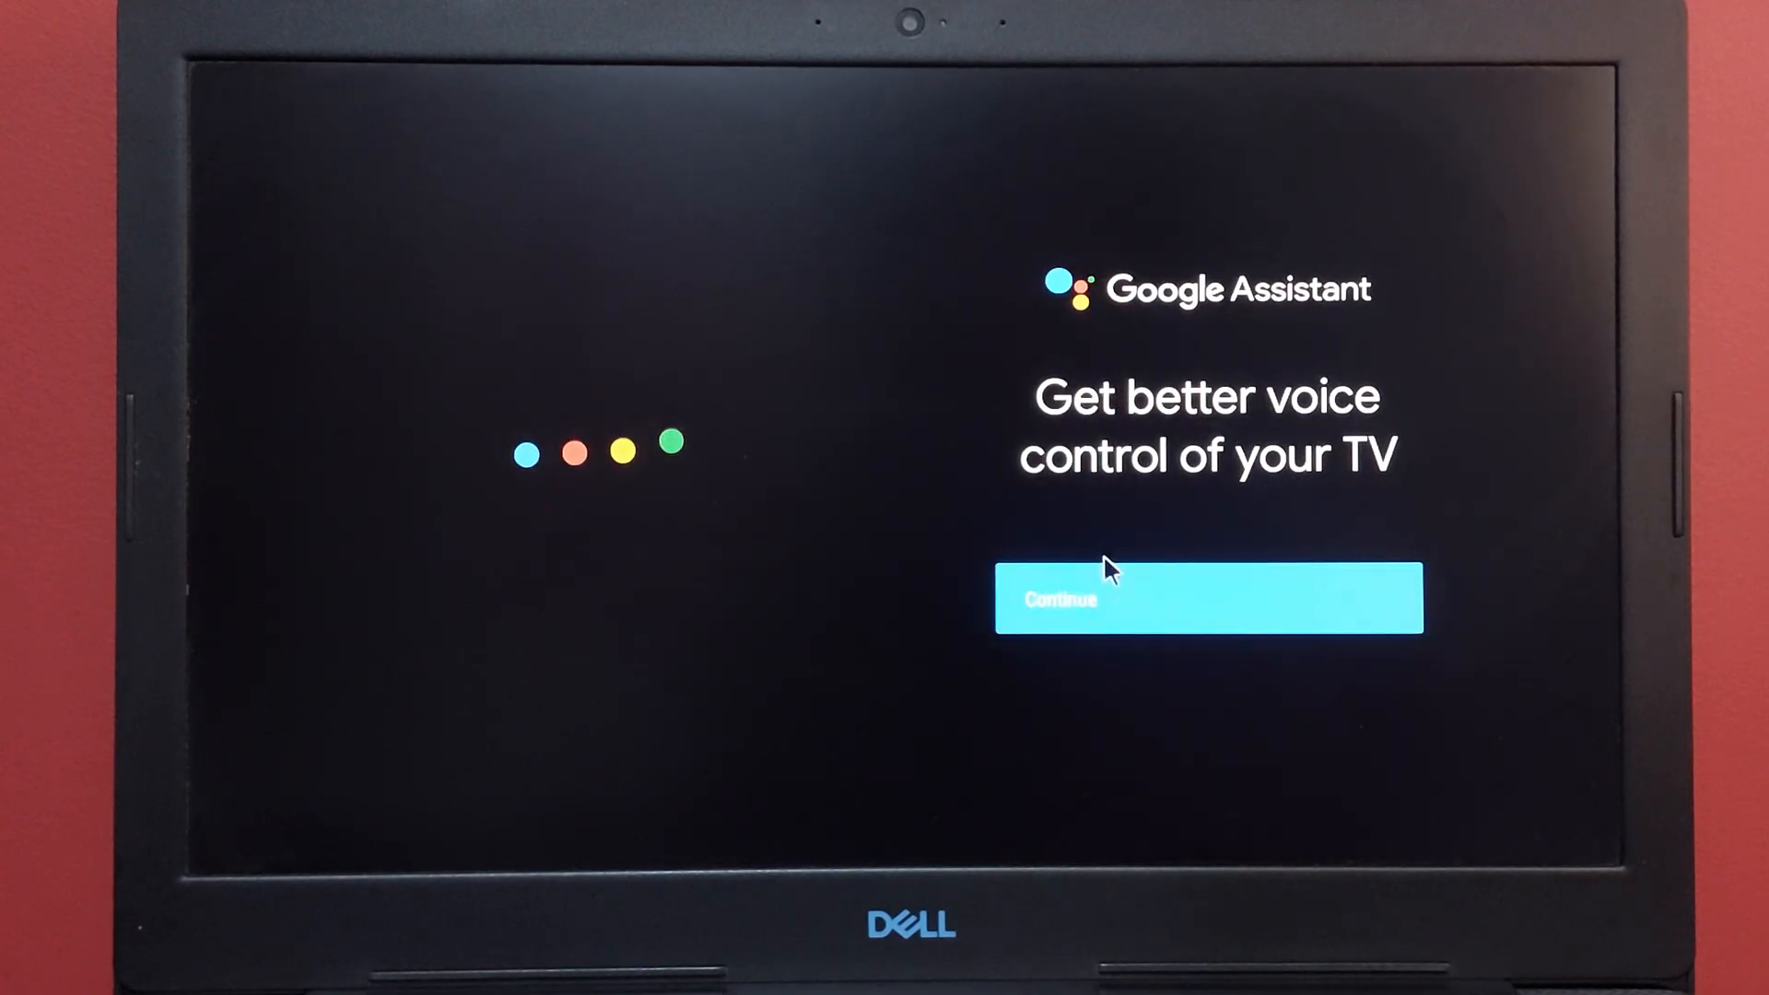
# Step: Set up Google Assistant: decline personal results, turn on Hey Google, agree to feature emails
pyautogui.click(1101, 597)
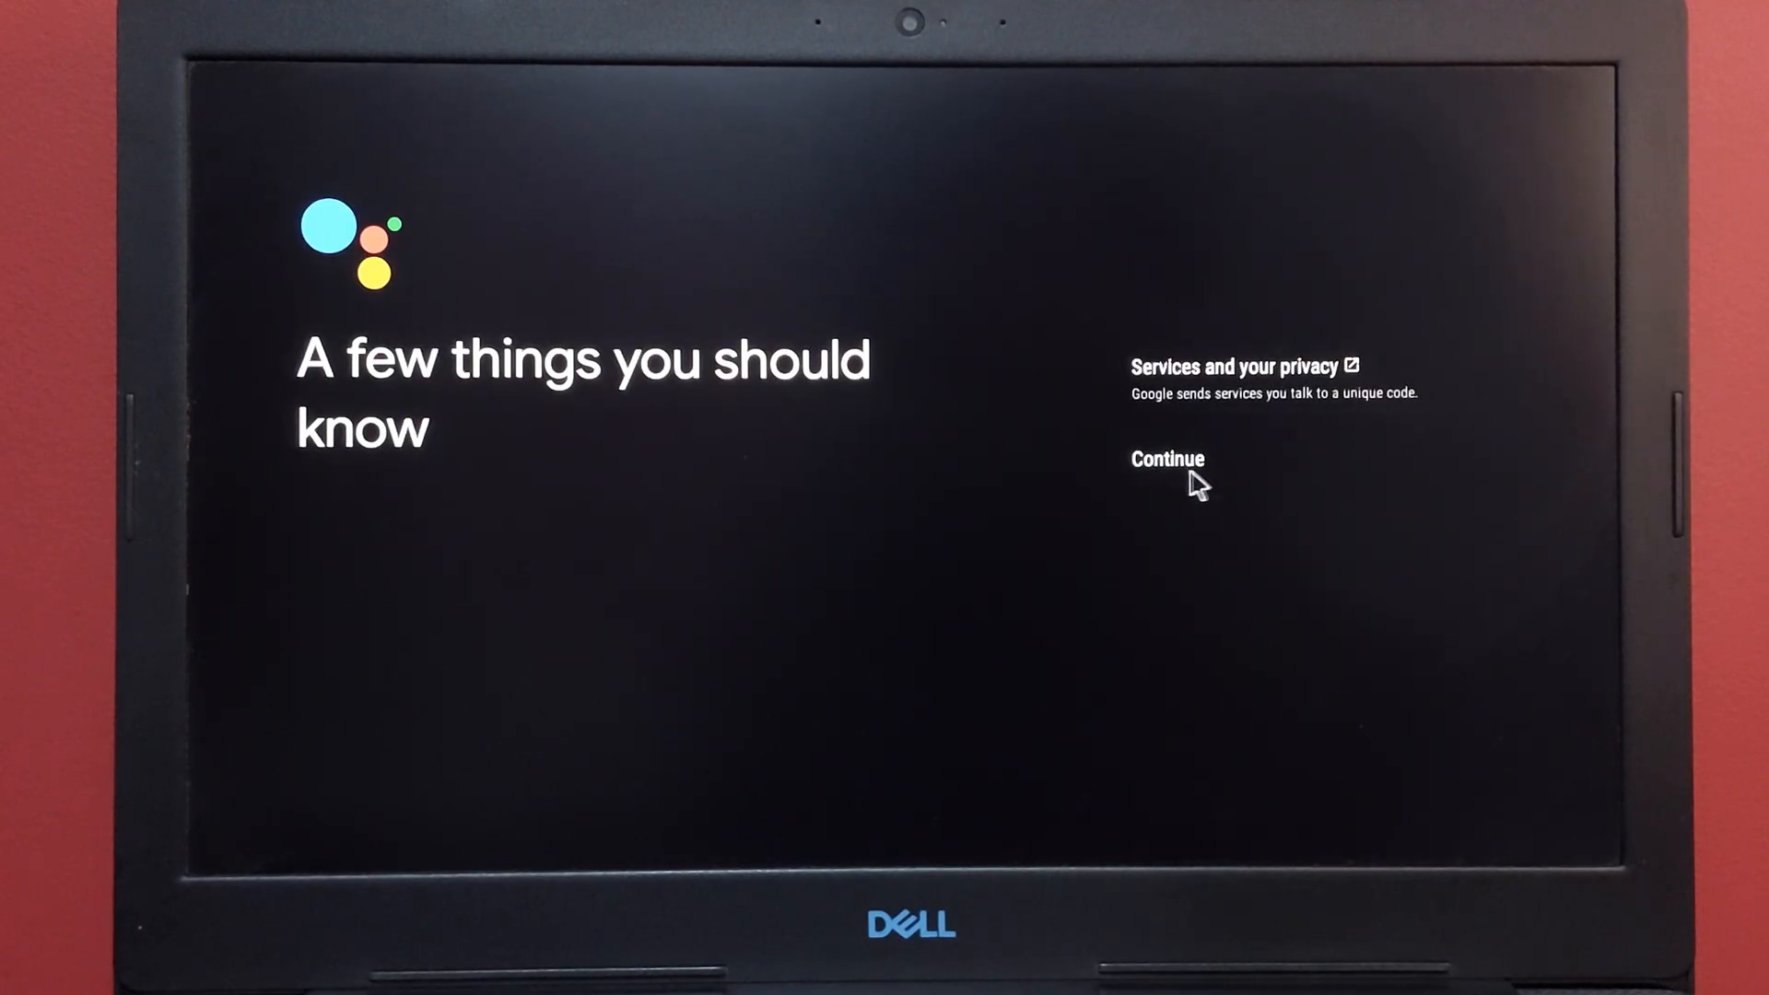
pyautogui.click(1188, 470)
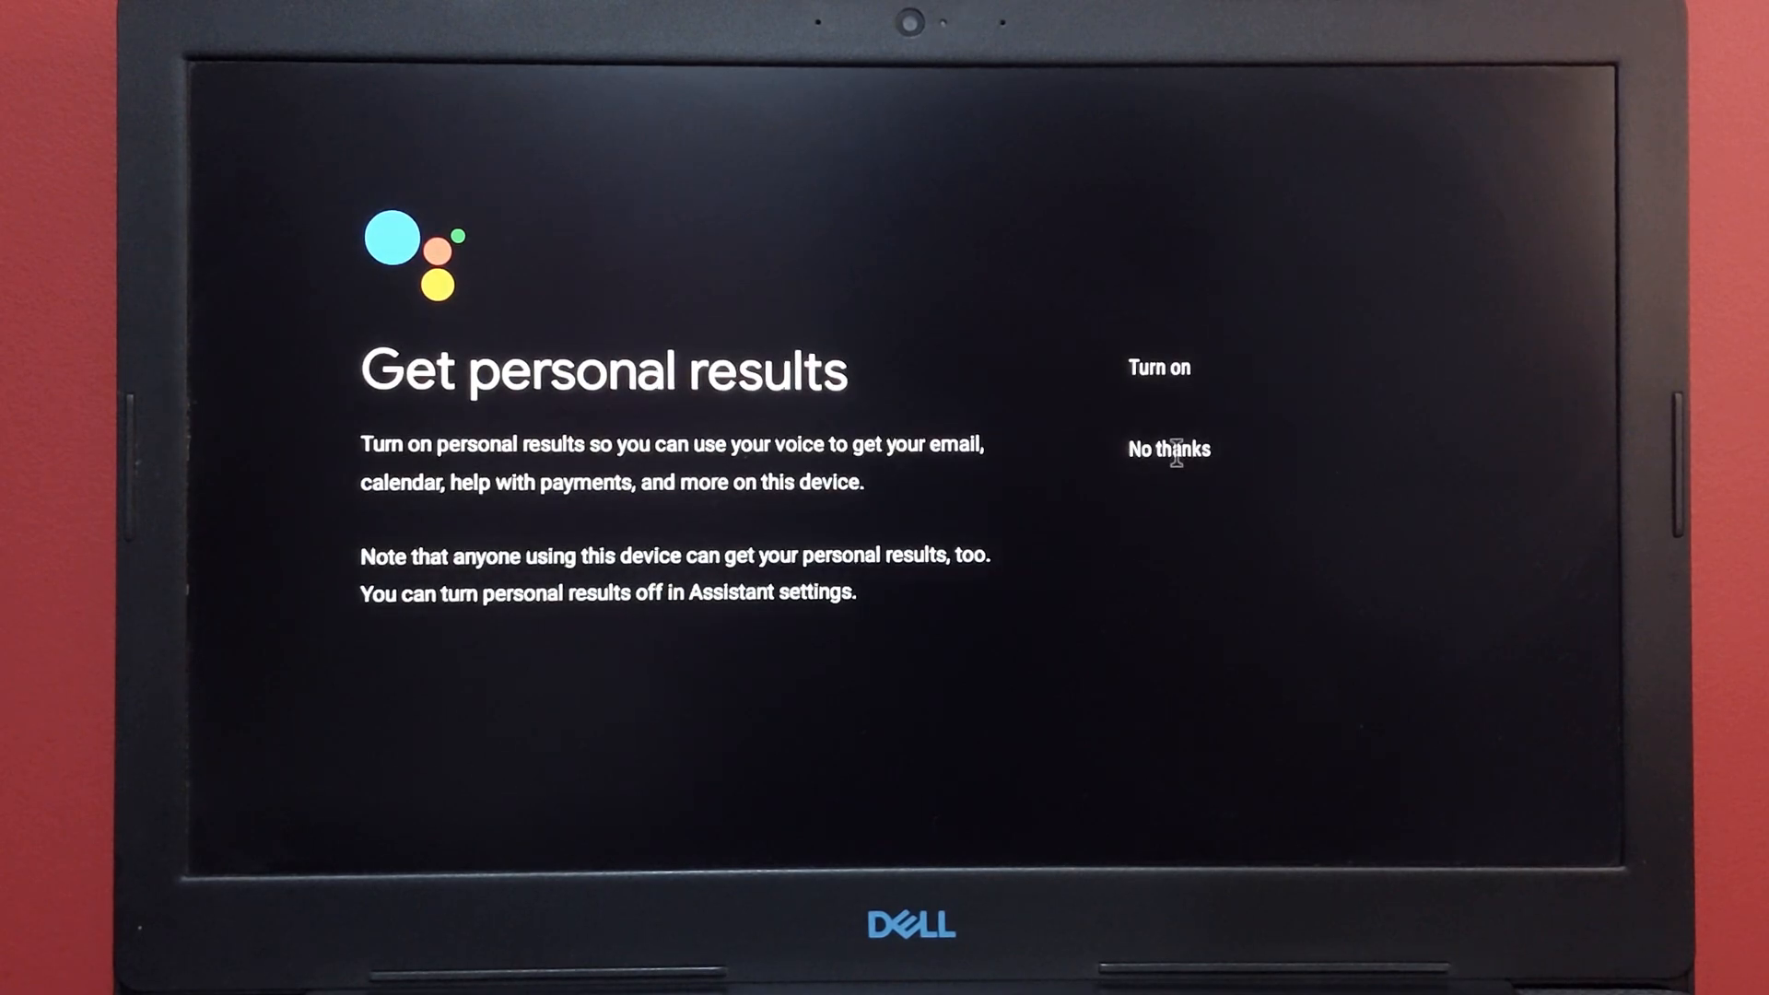
pyautogui.click(1175, 451)
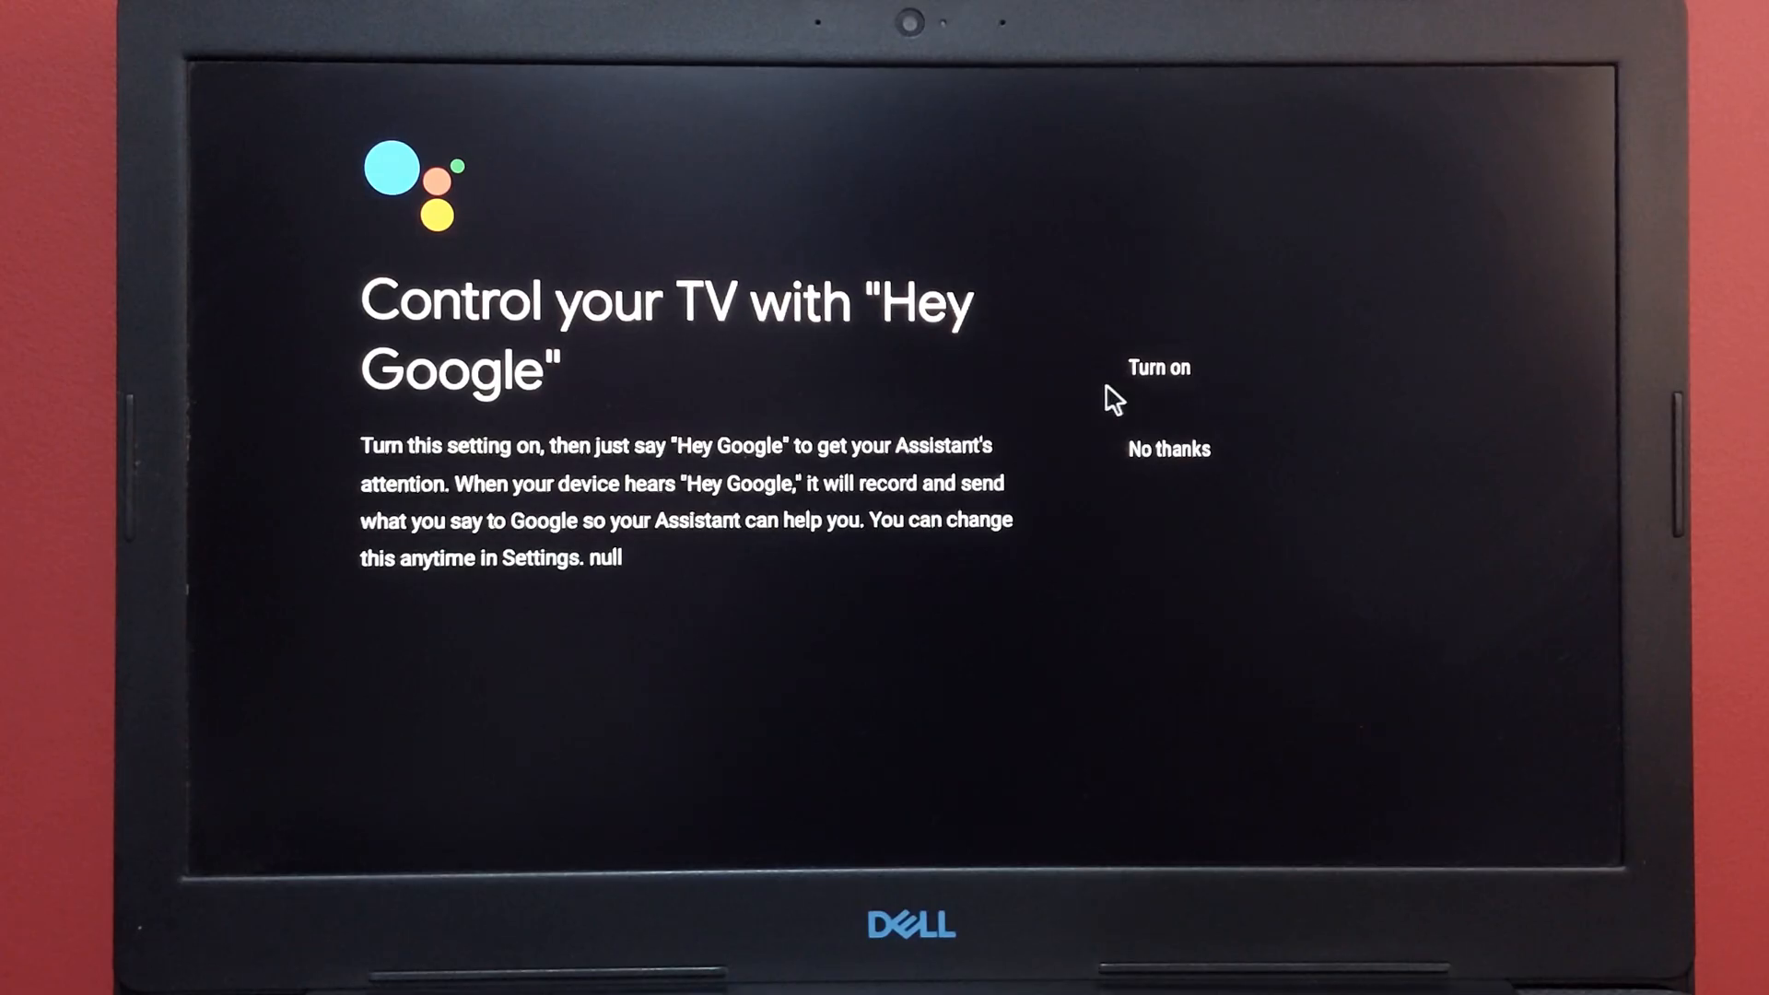
pyautogui.click(1153, 373)
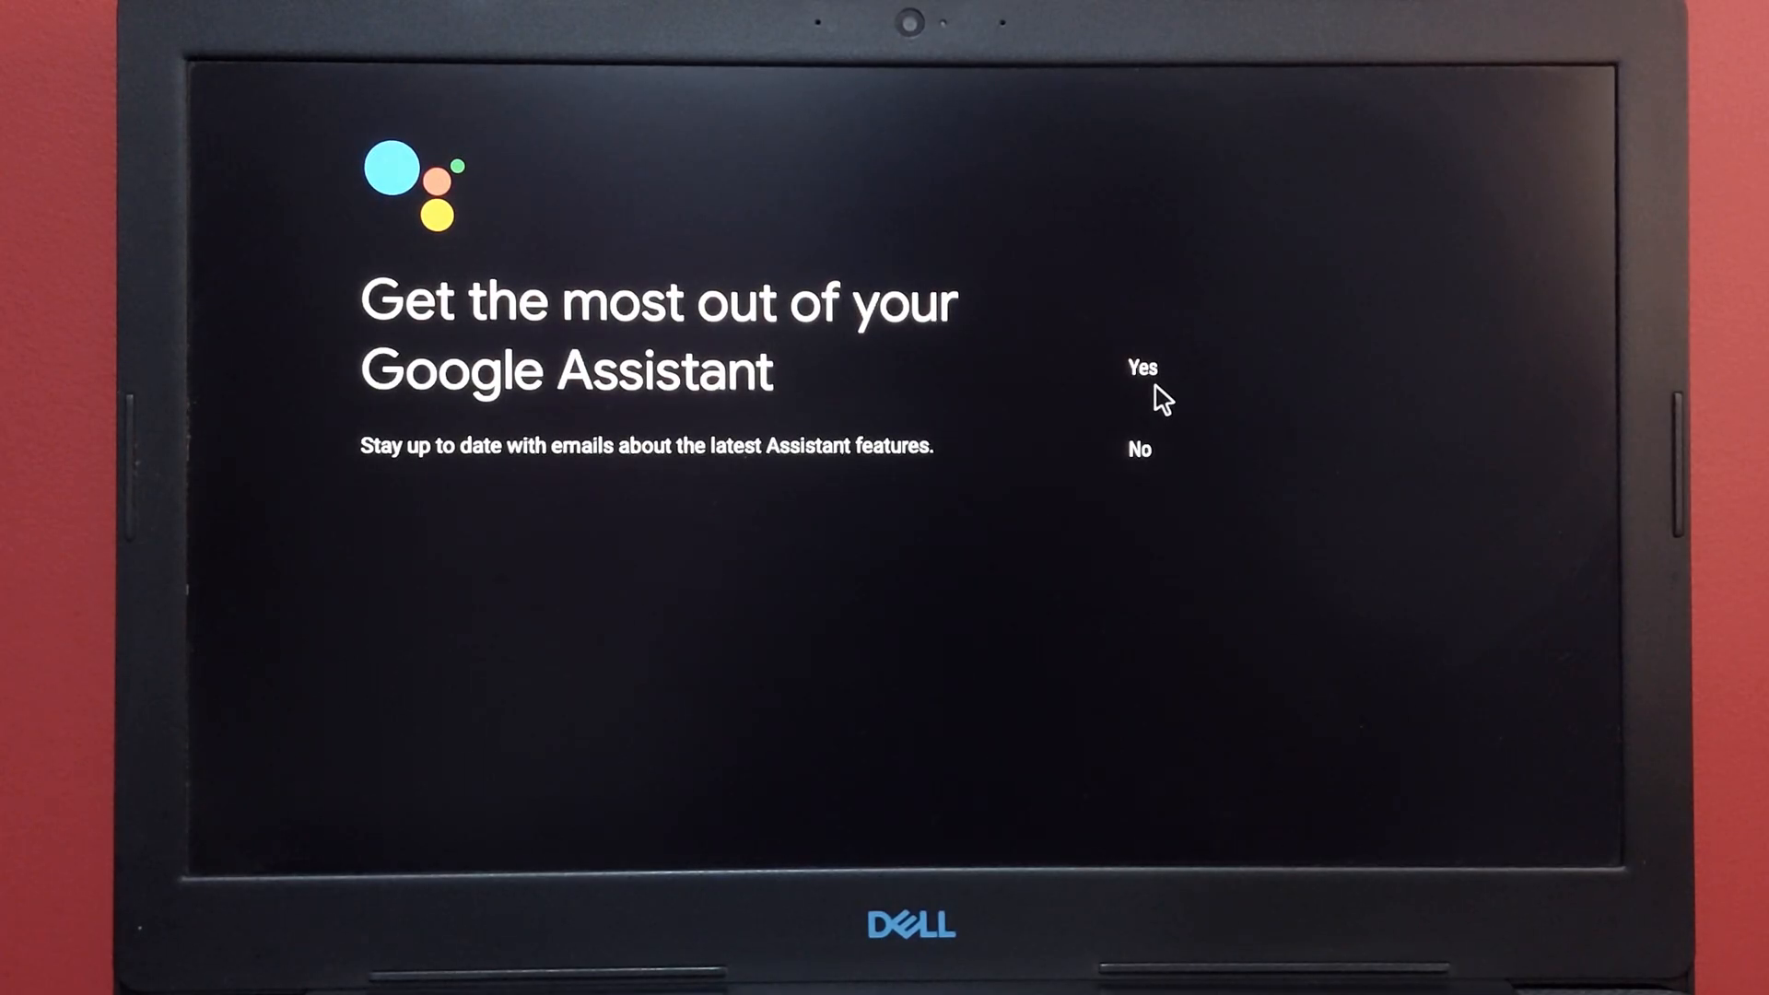
pyautogui.click(1155, 386)
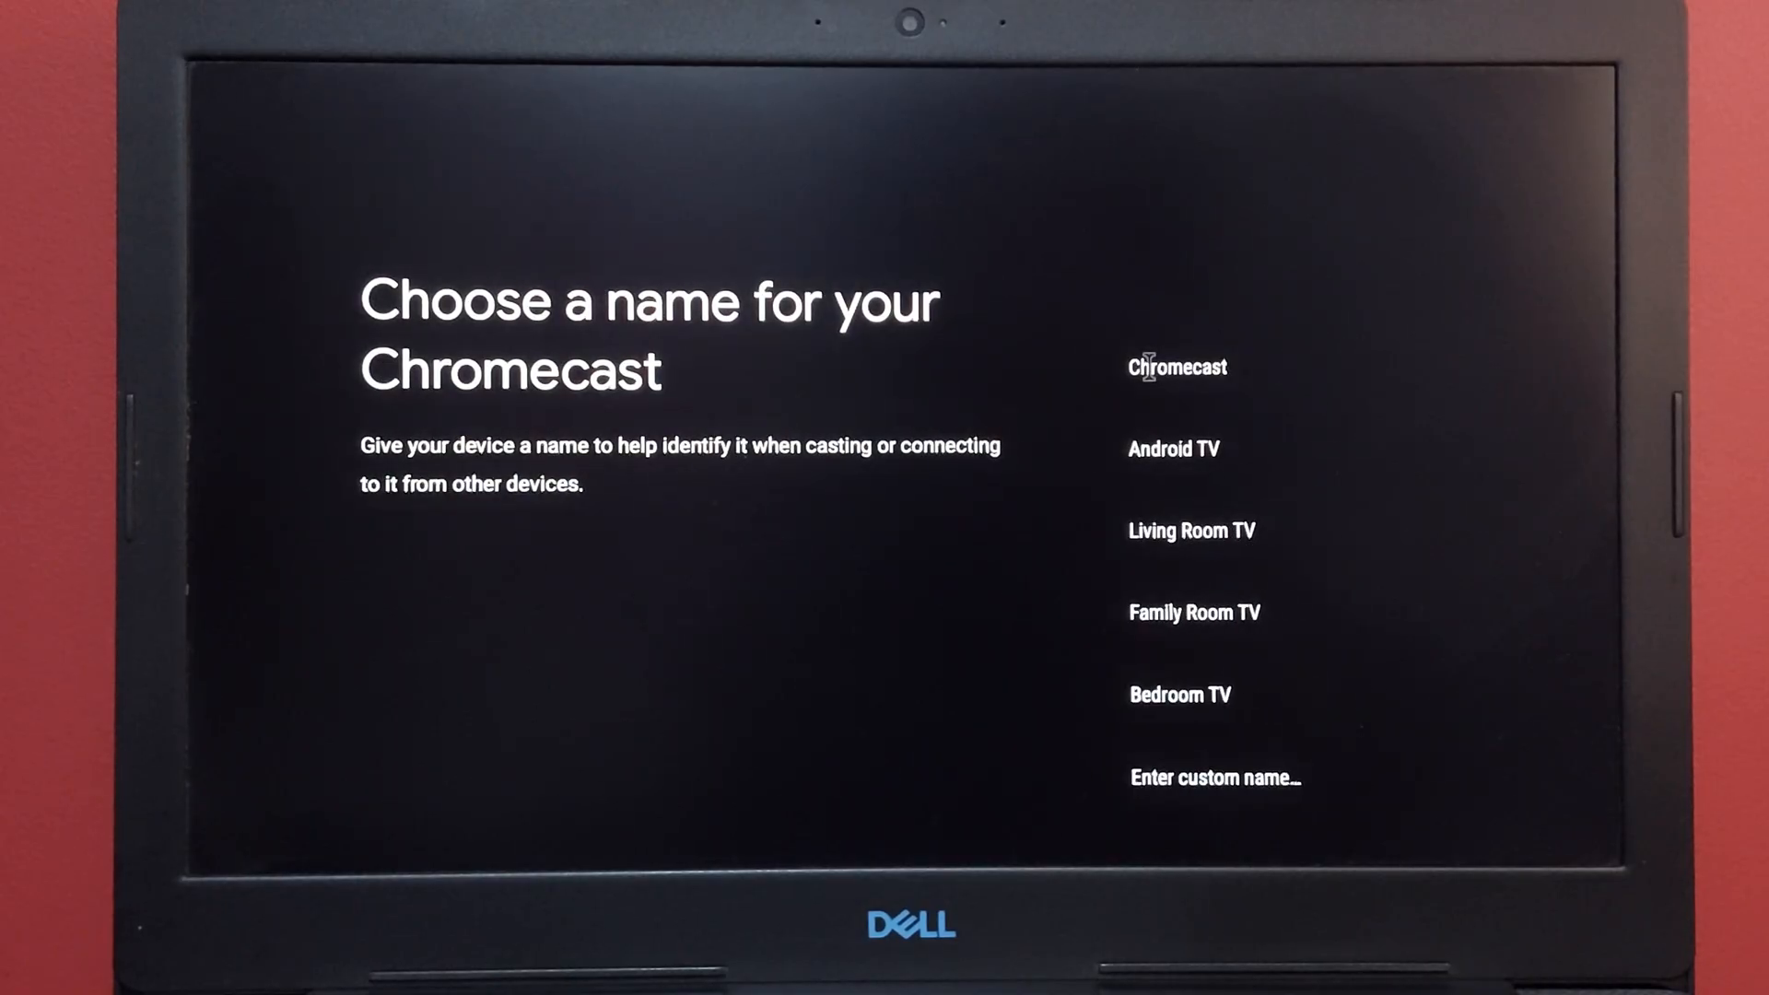
# Step: Name the device Android TV and finish the feature walkthrough to the home screen
pyautogui.click(1189, 450)
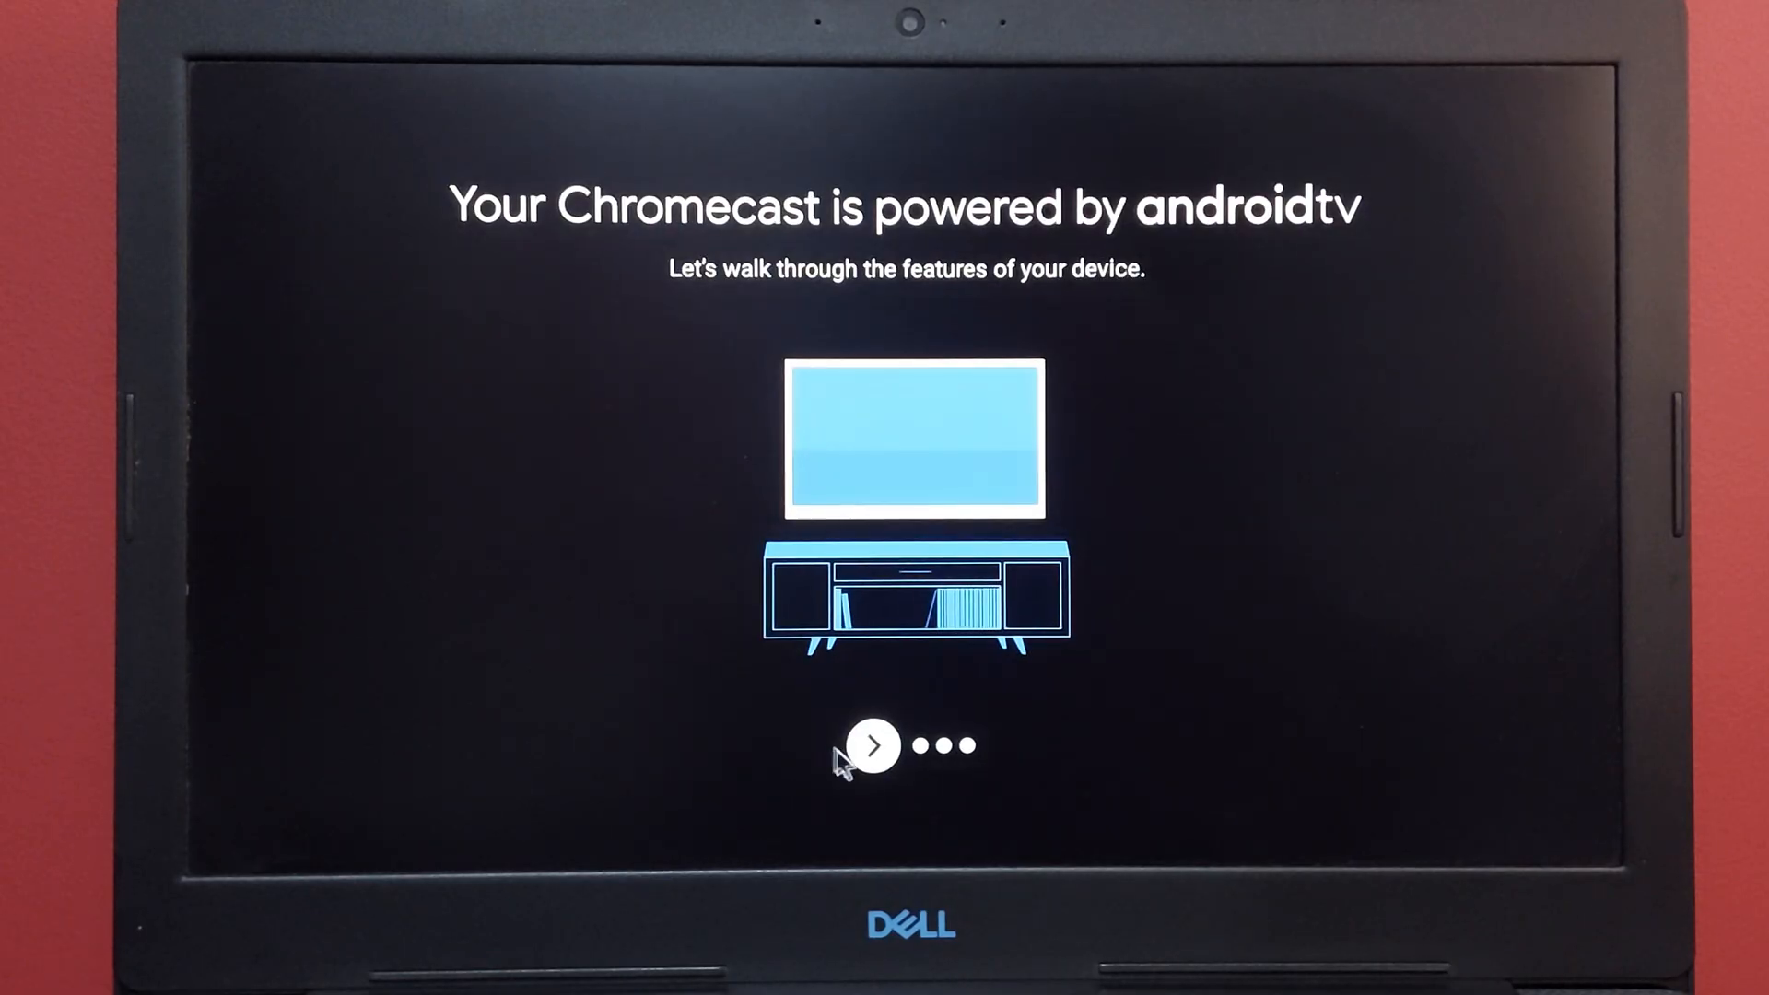
pyautogui.click(870, 746)
pyautogui.click(896, 753)
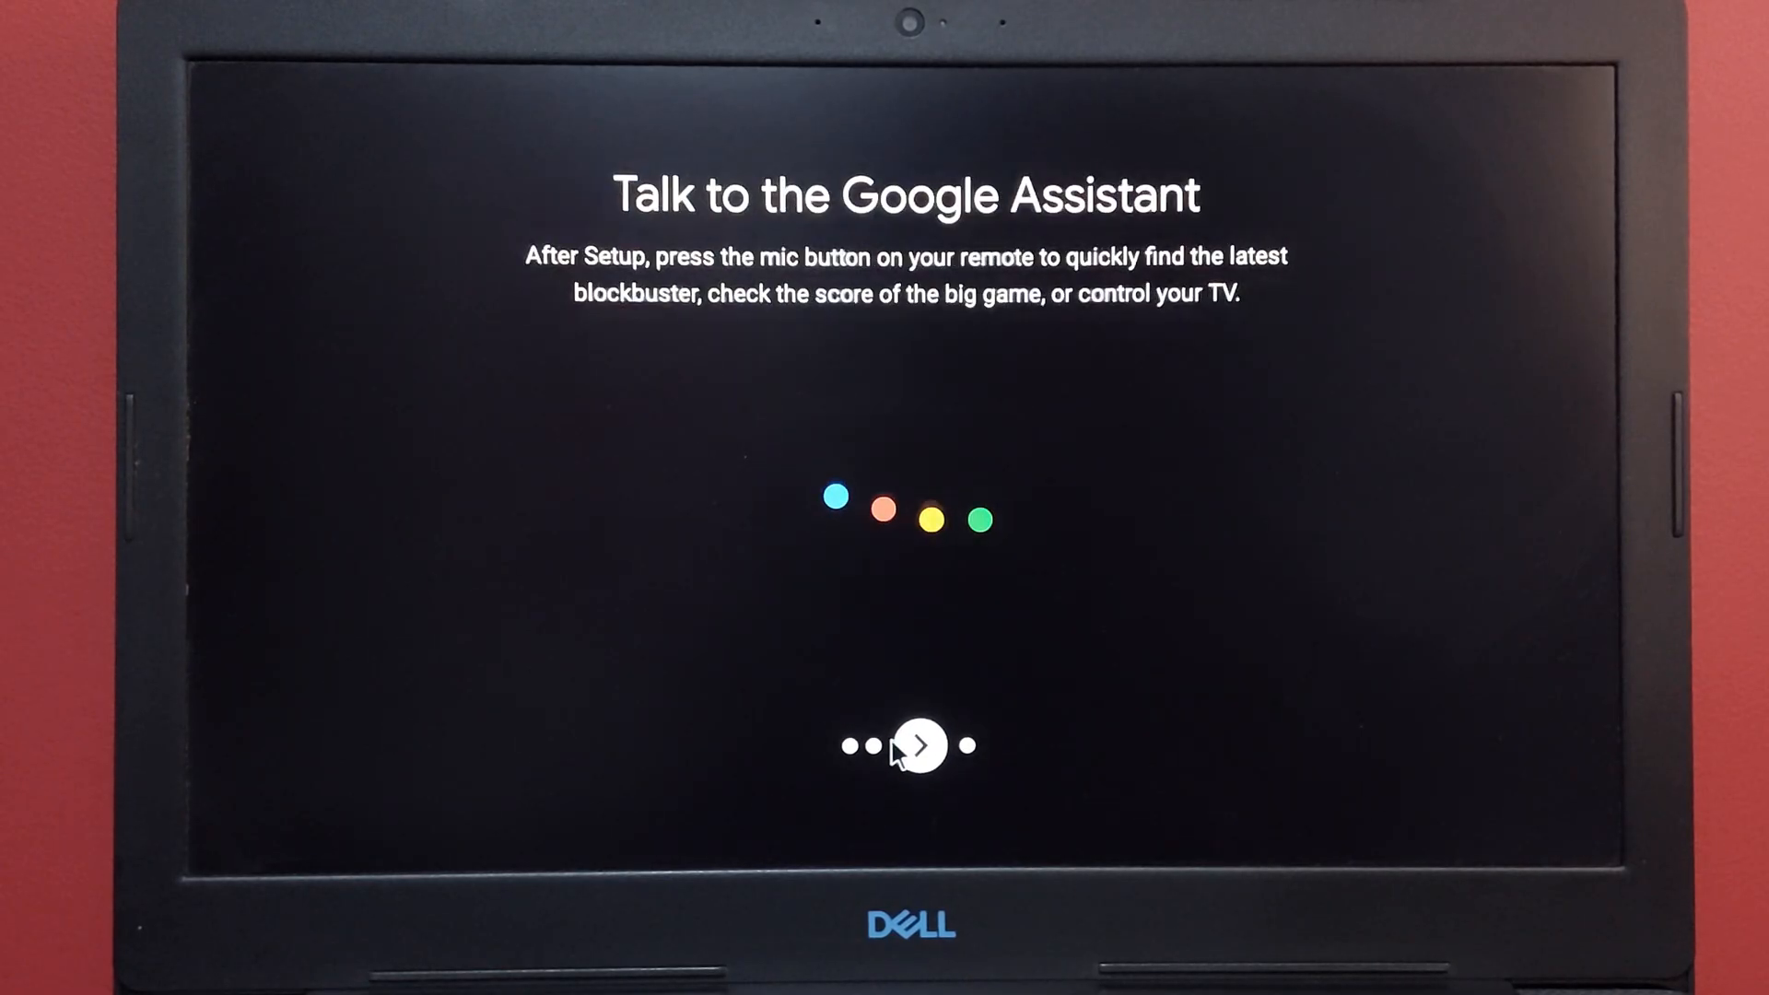
pyautogui.click(921, 746)
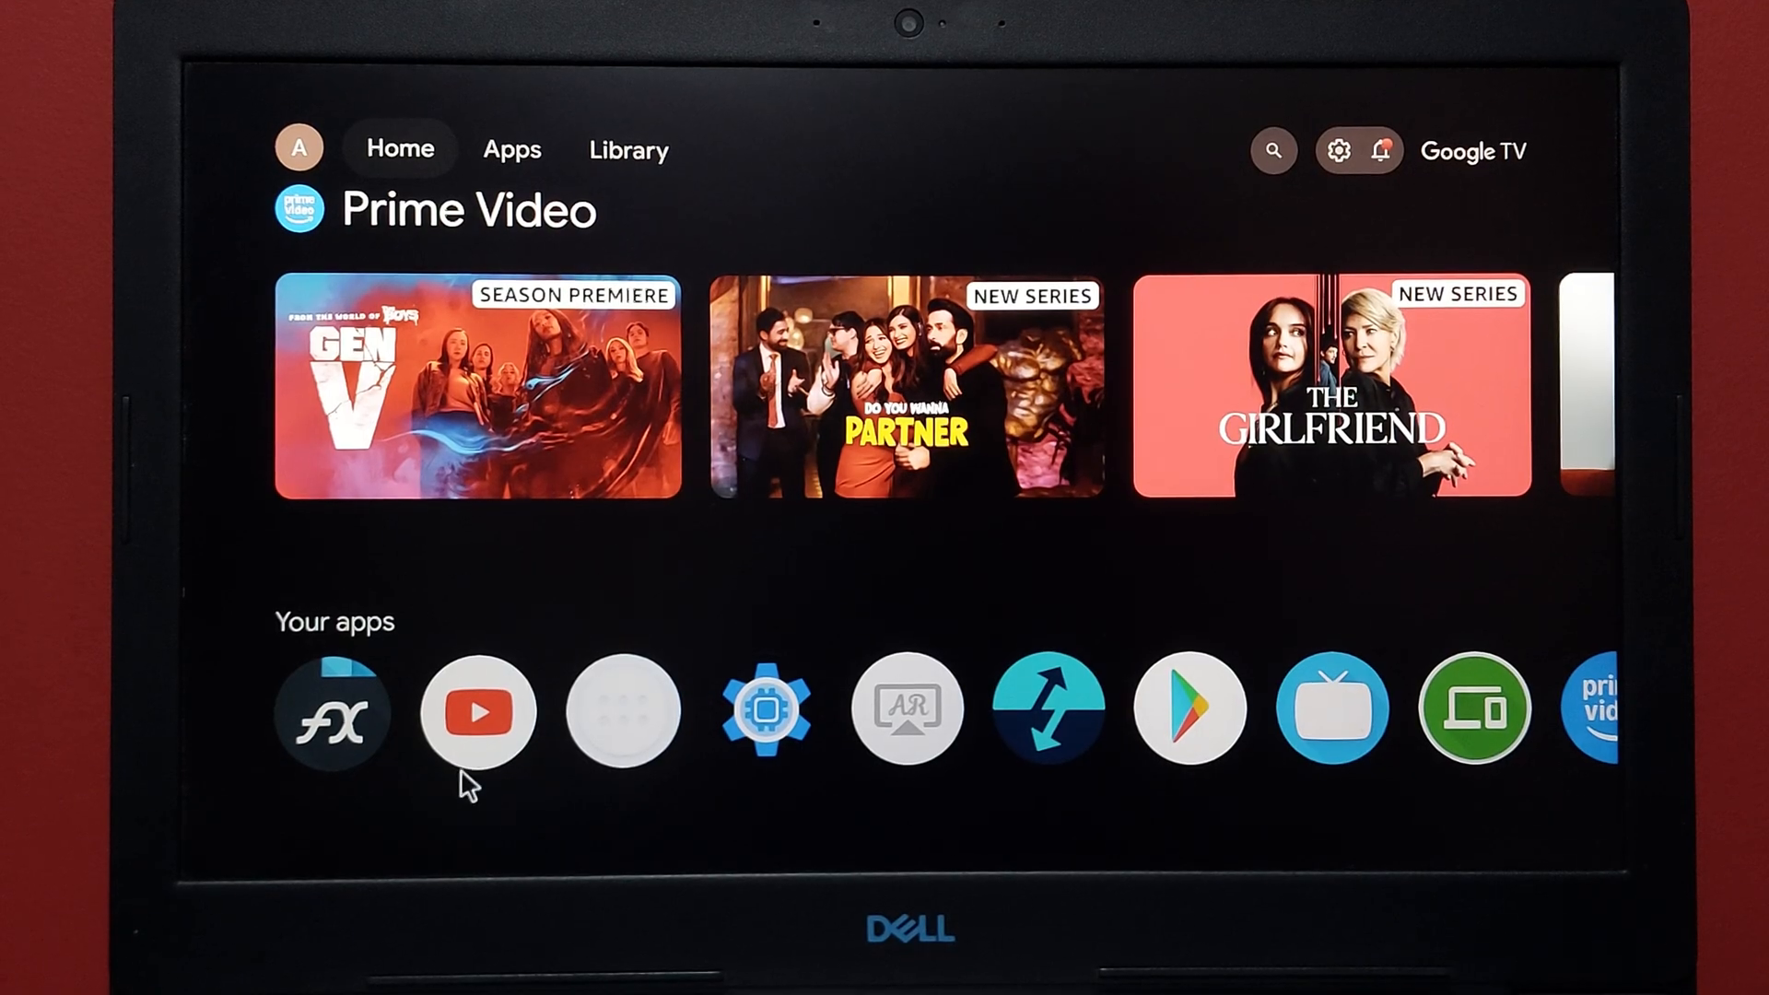
# Step: Play the OLED TEST DEMO video in YouTube with quality set to 1440p60
pyautogui.click(476, 715)
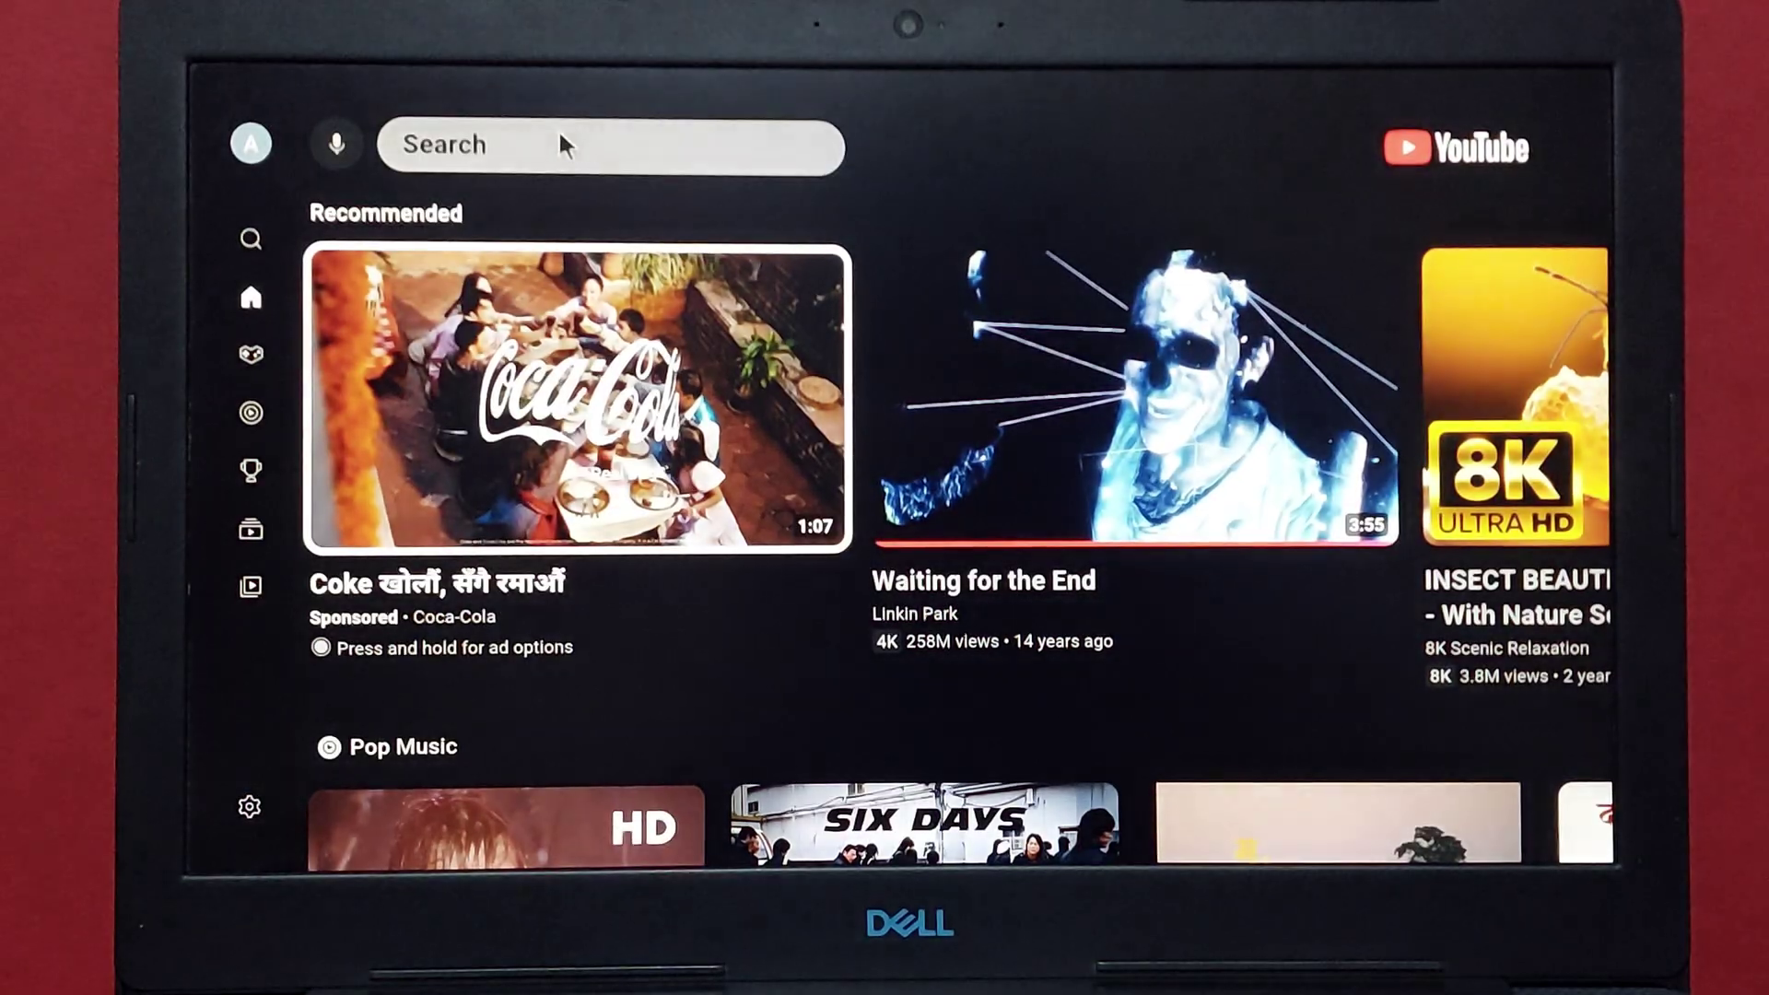
pyautogui.click(558, 136)
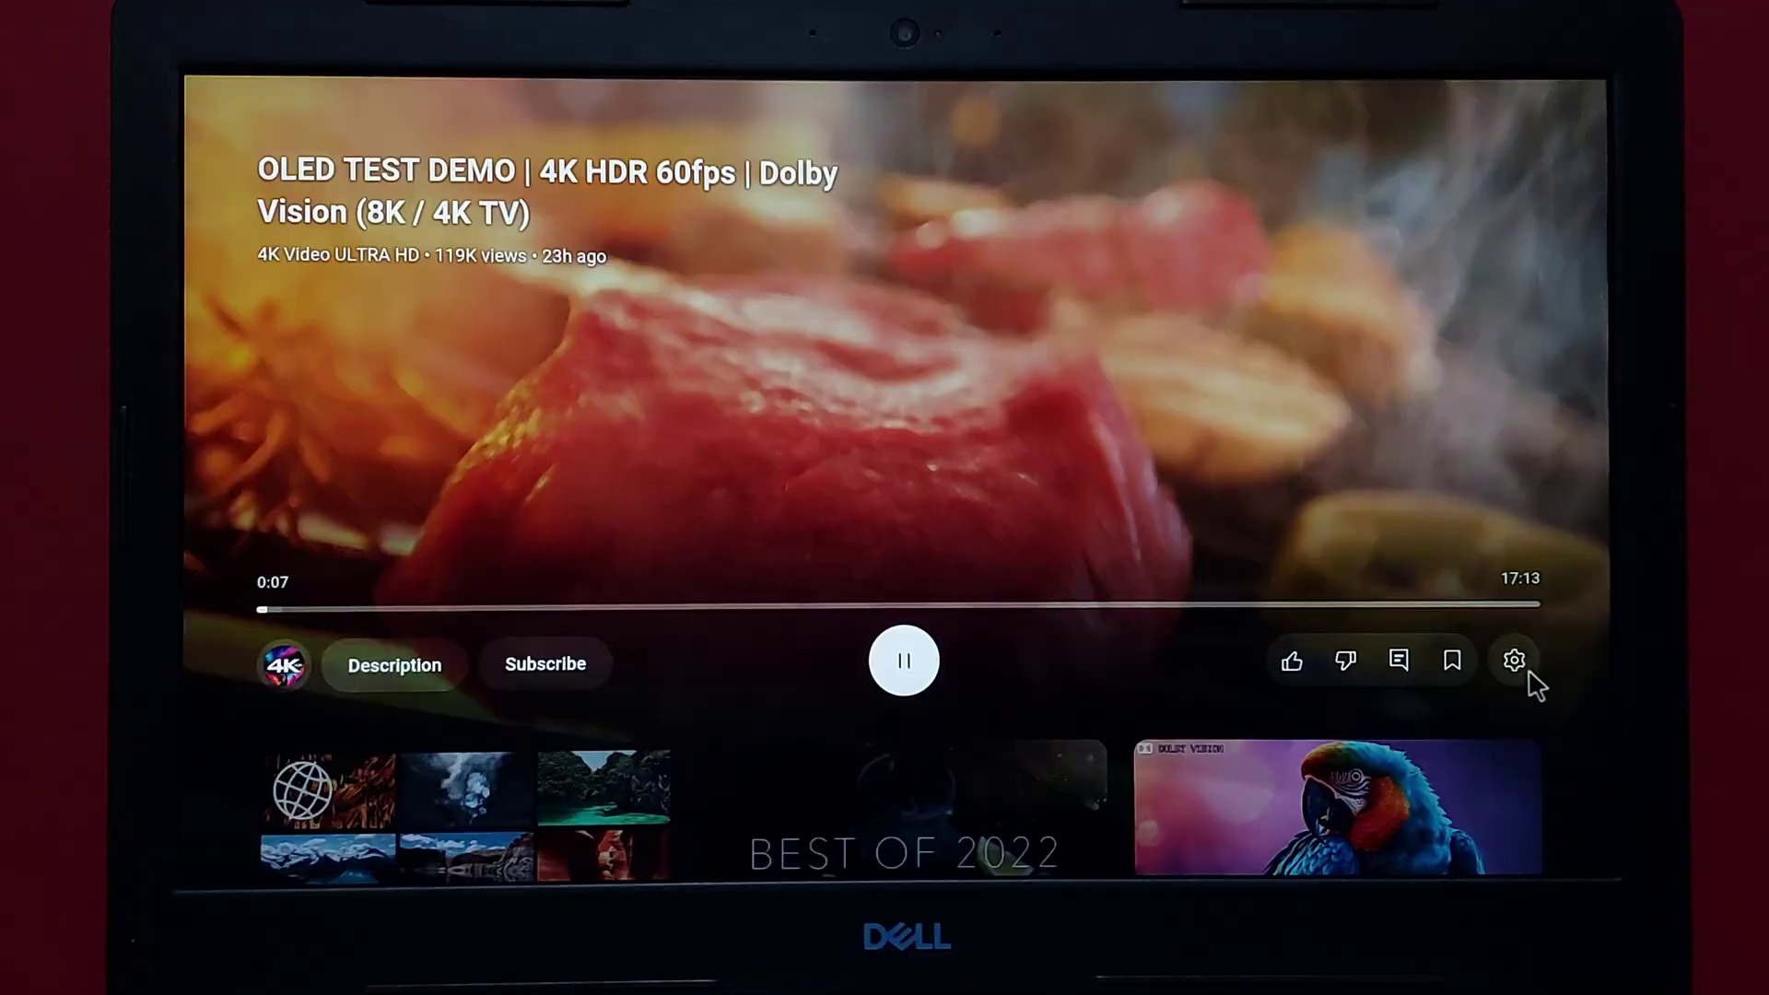
pyautogui.click(1514, 661)
pyautogui.click(1360, 228)
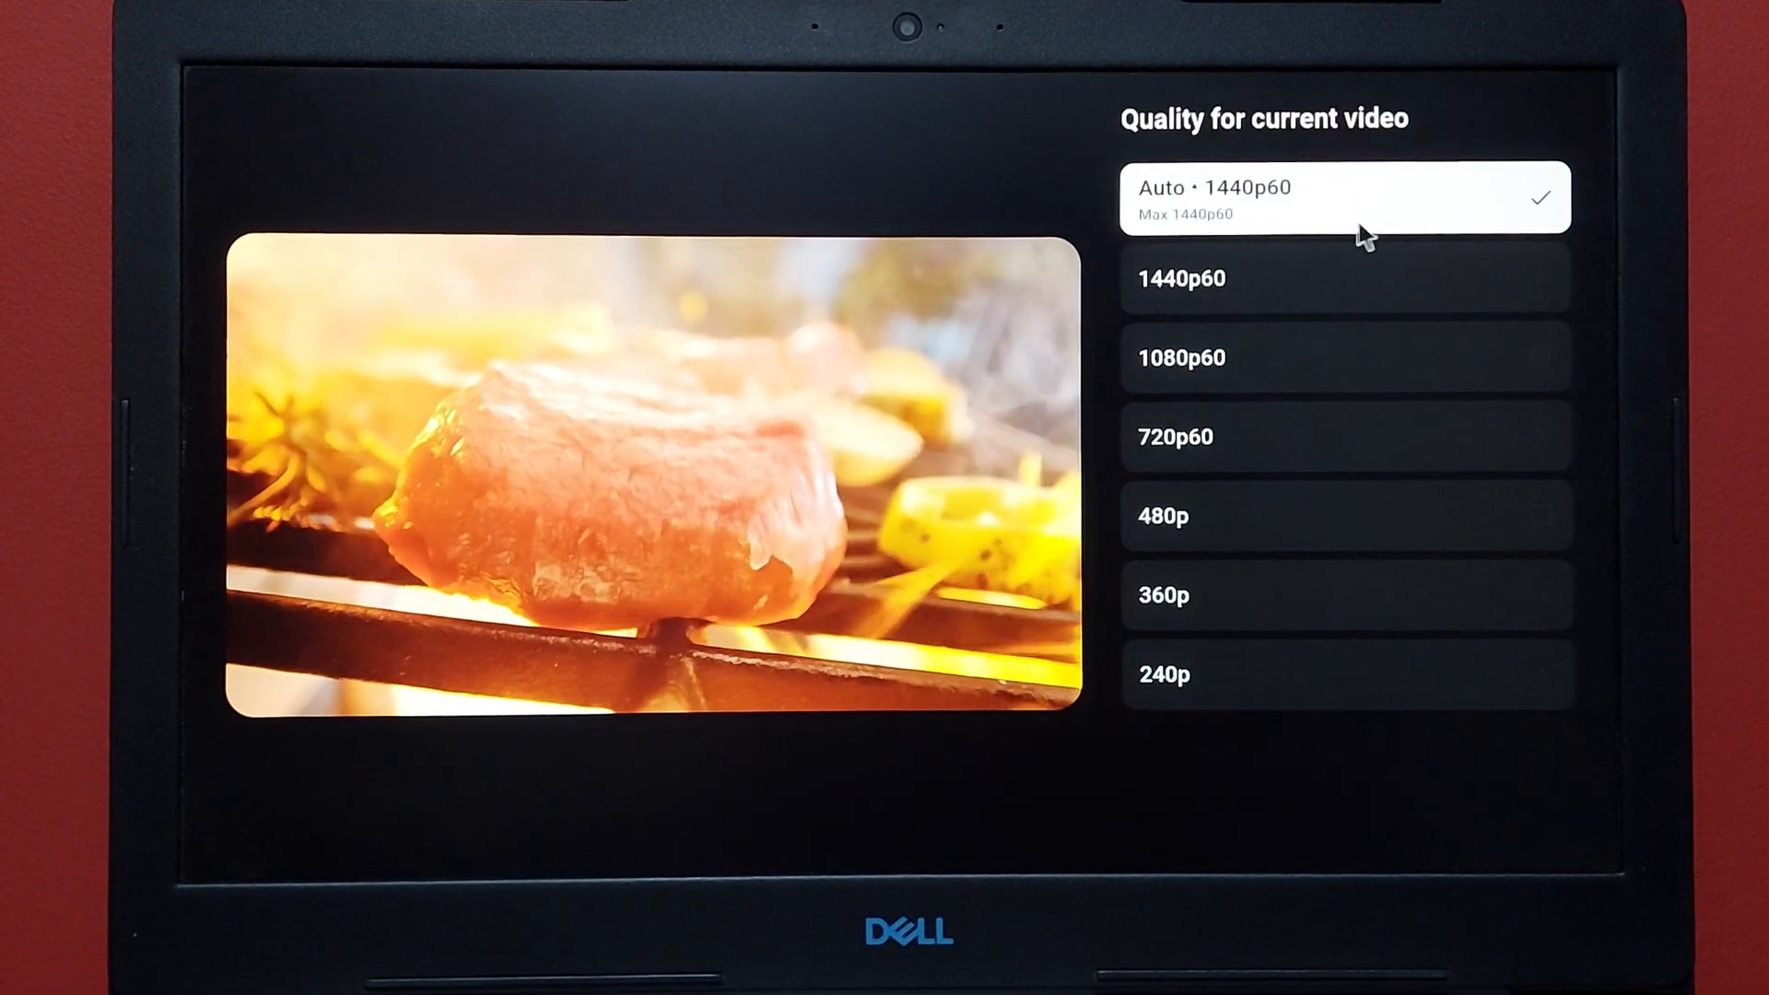
pyautogui.click(1293, 259)
pyautogui.click(845, 414)
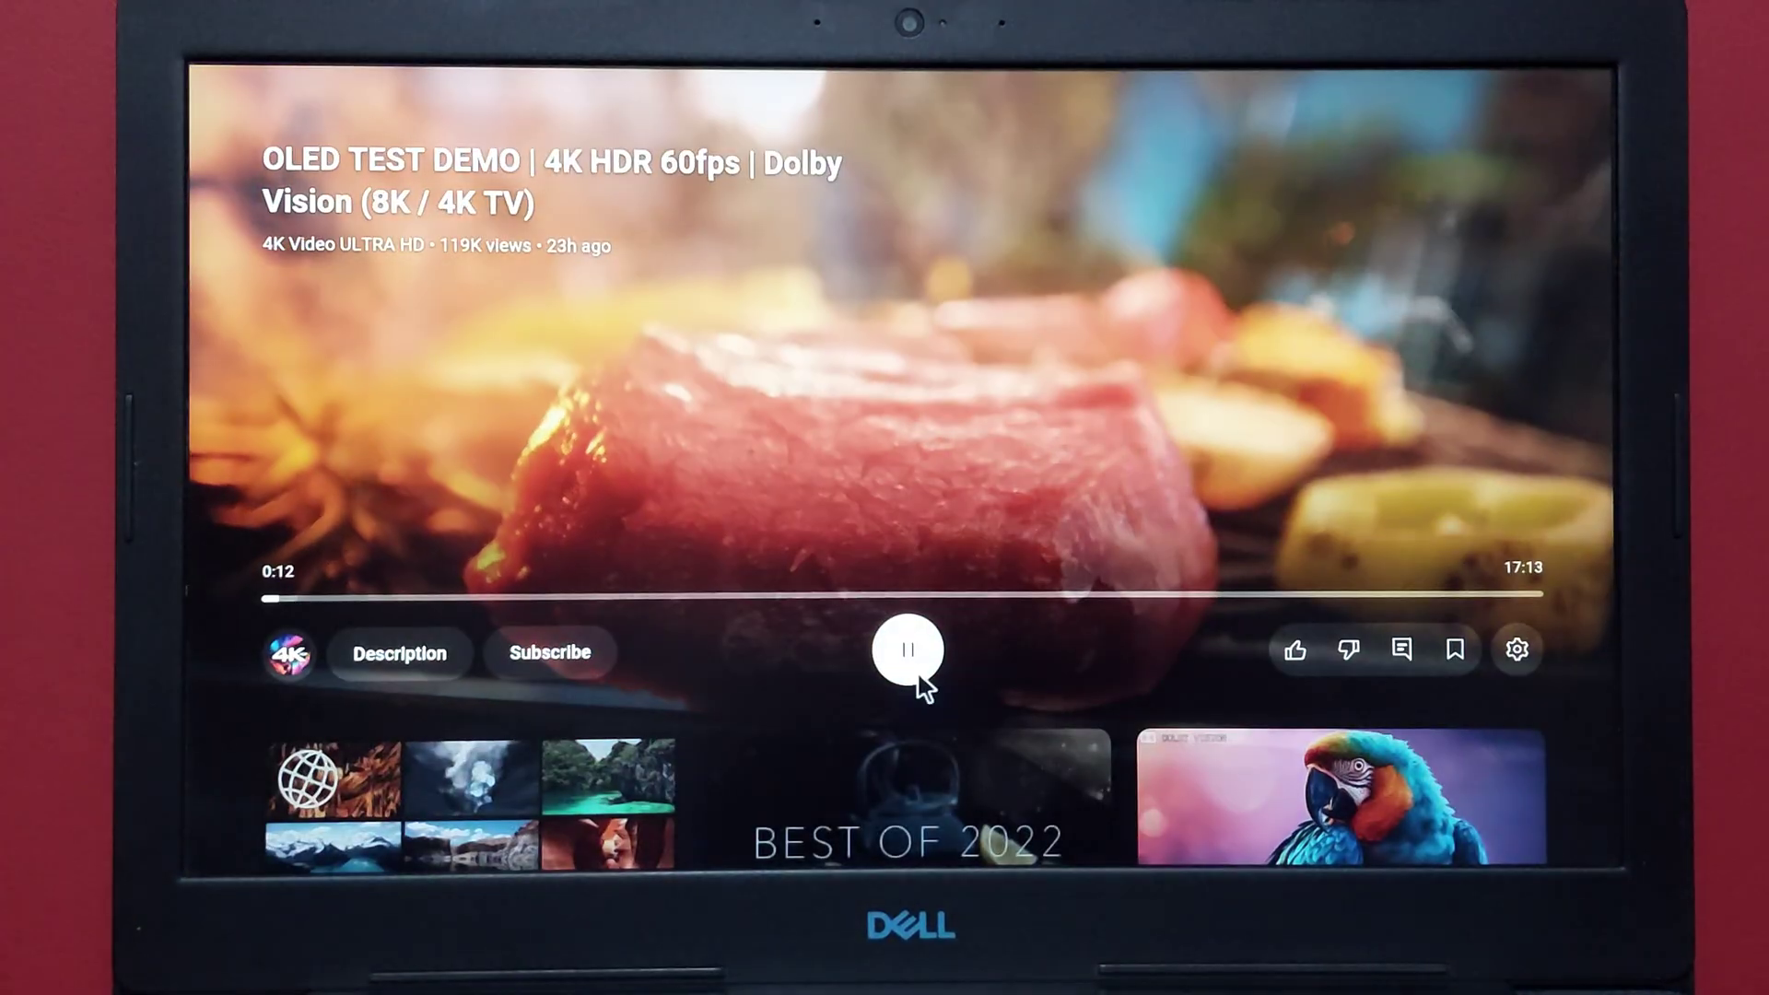
# Step: Pause, go Home, reopen YouTube to resume playback, then return Home
pyautogui.click(906, 649)
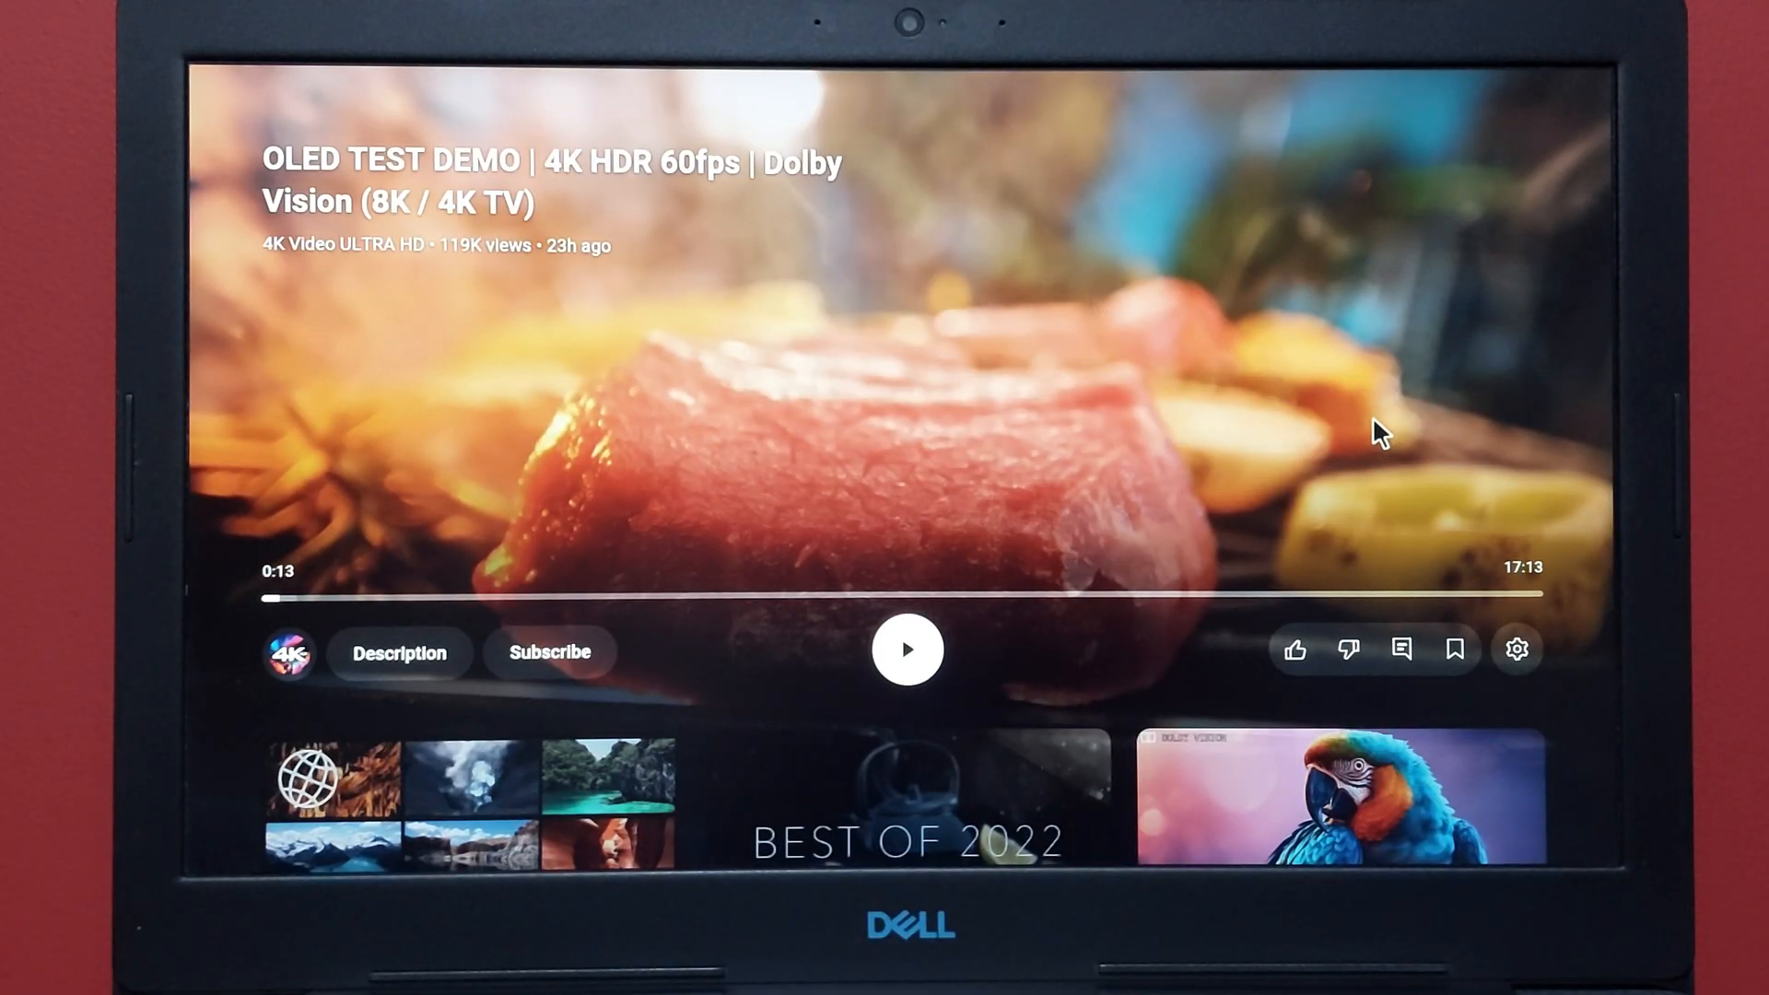
pyautogui.press('Home')
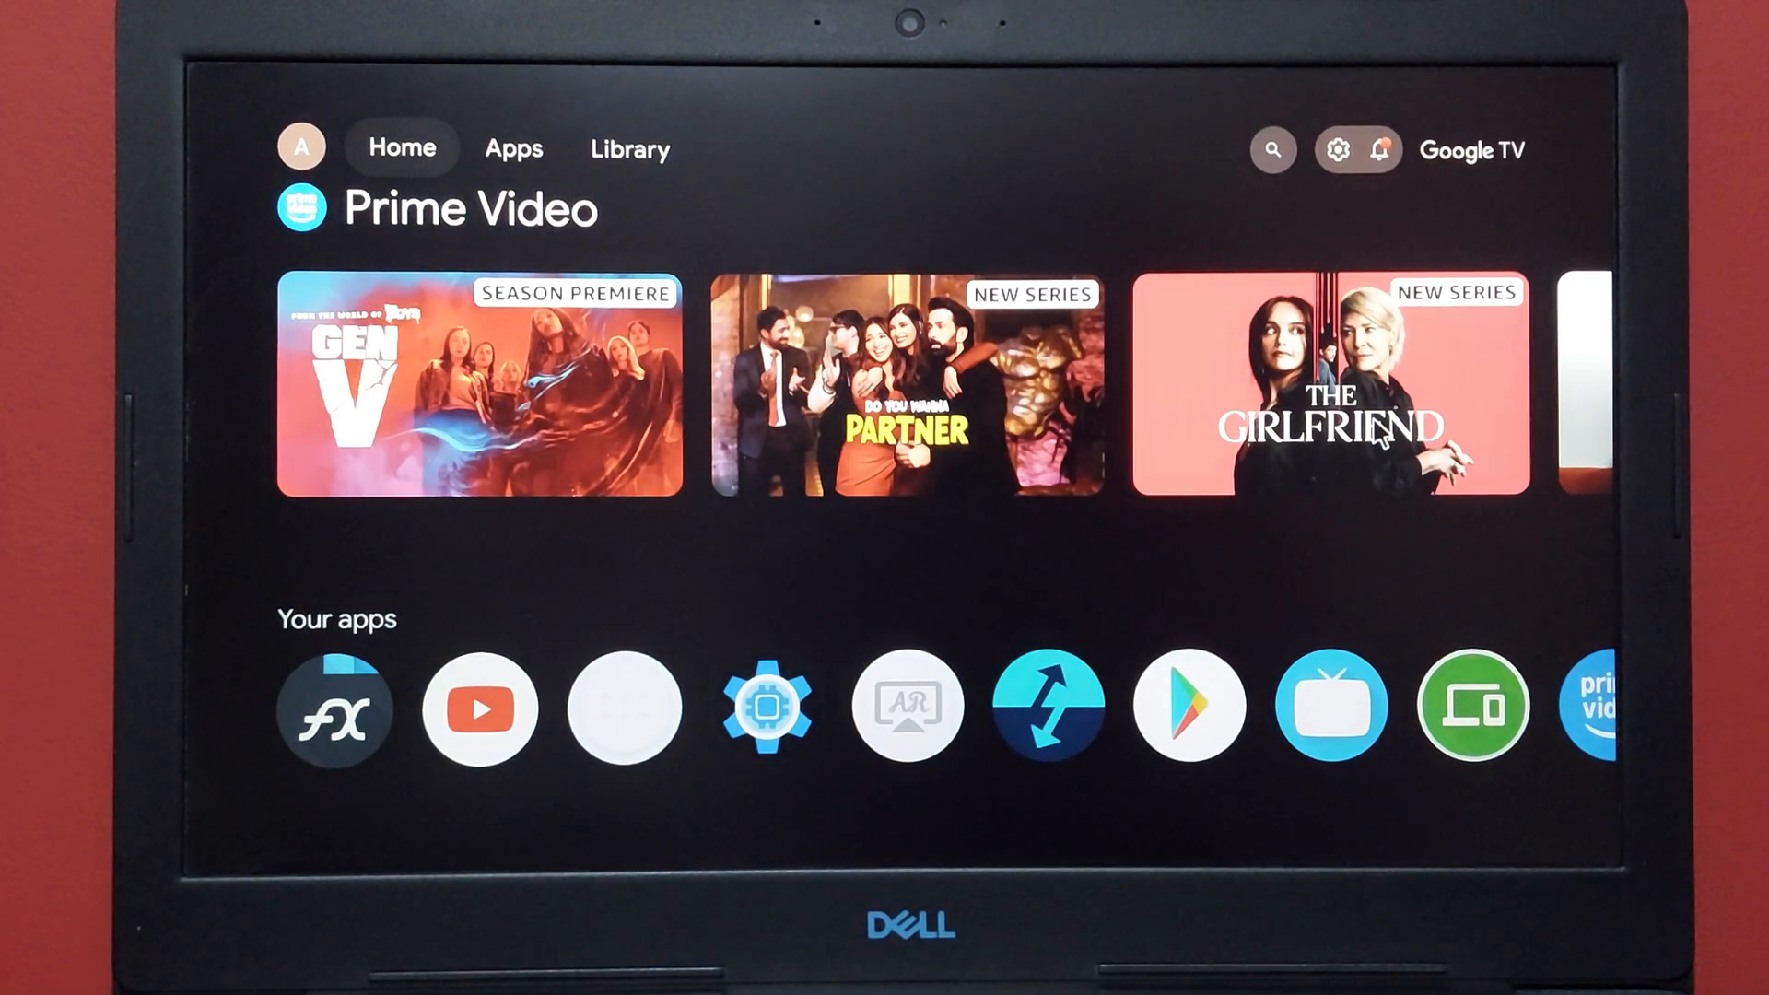
pyautogui.click(486, 716)
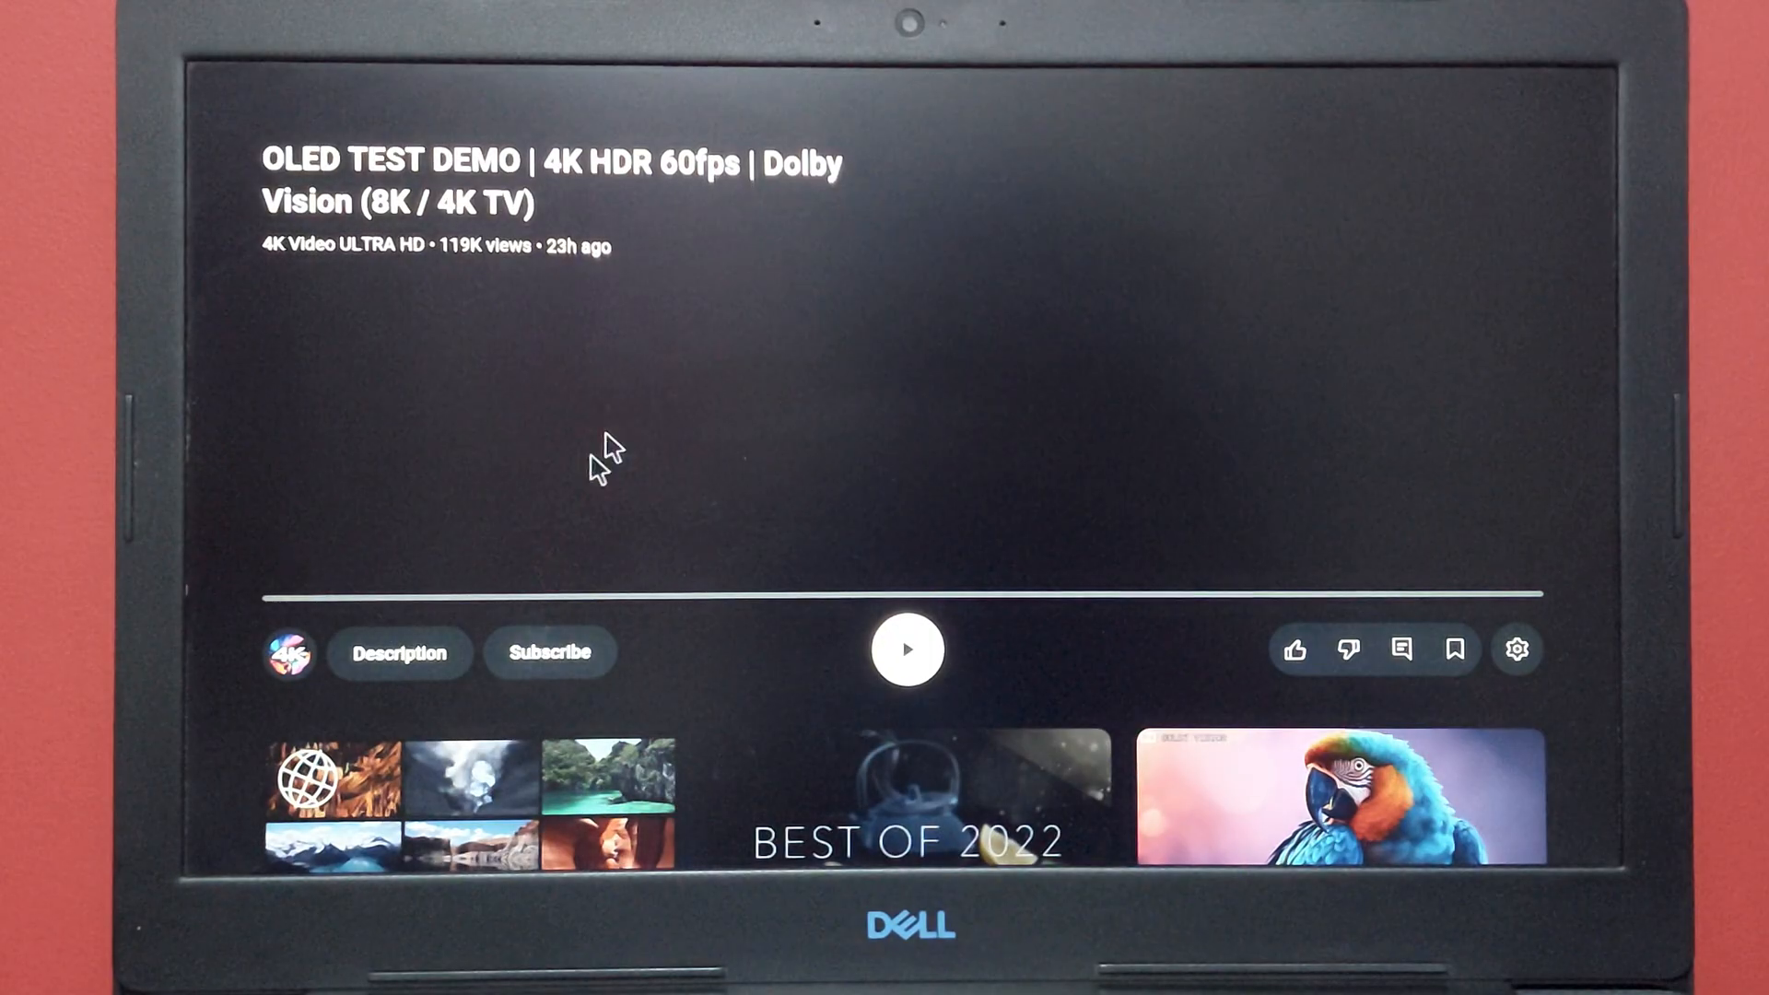
pyautogui.press('space')
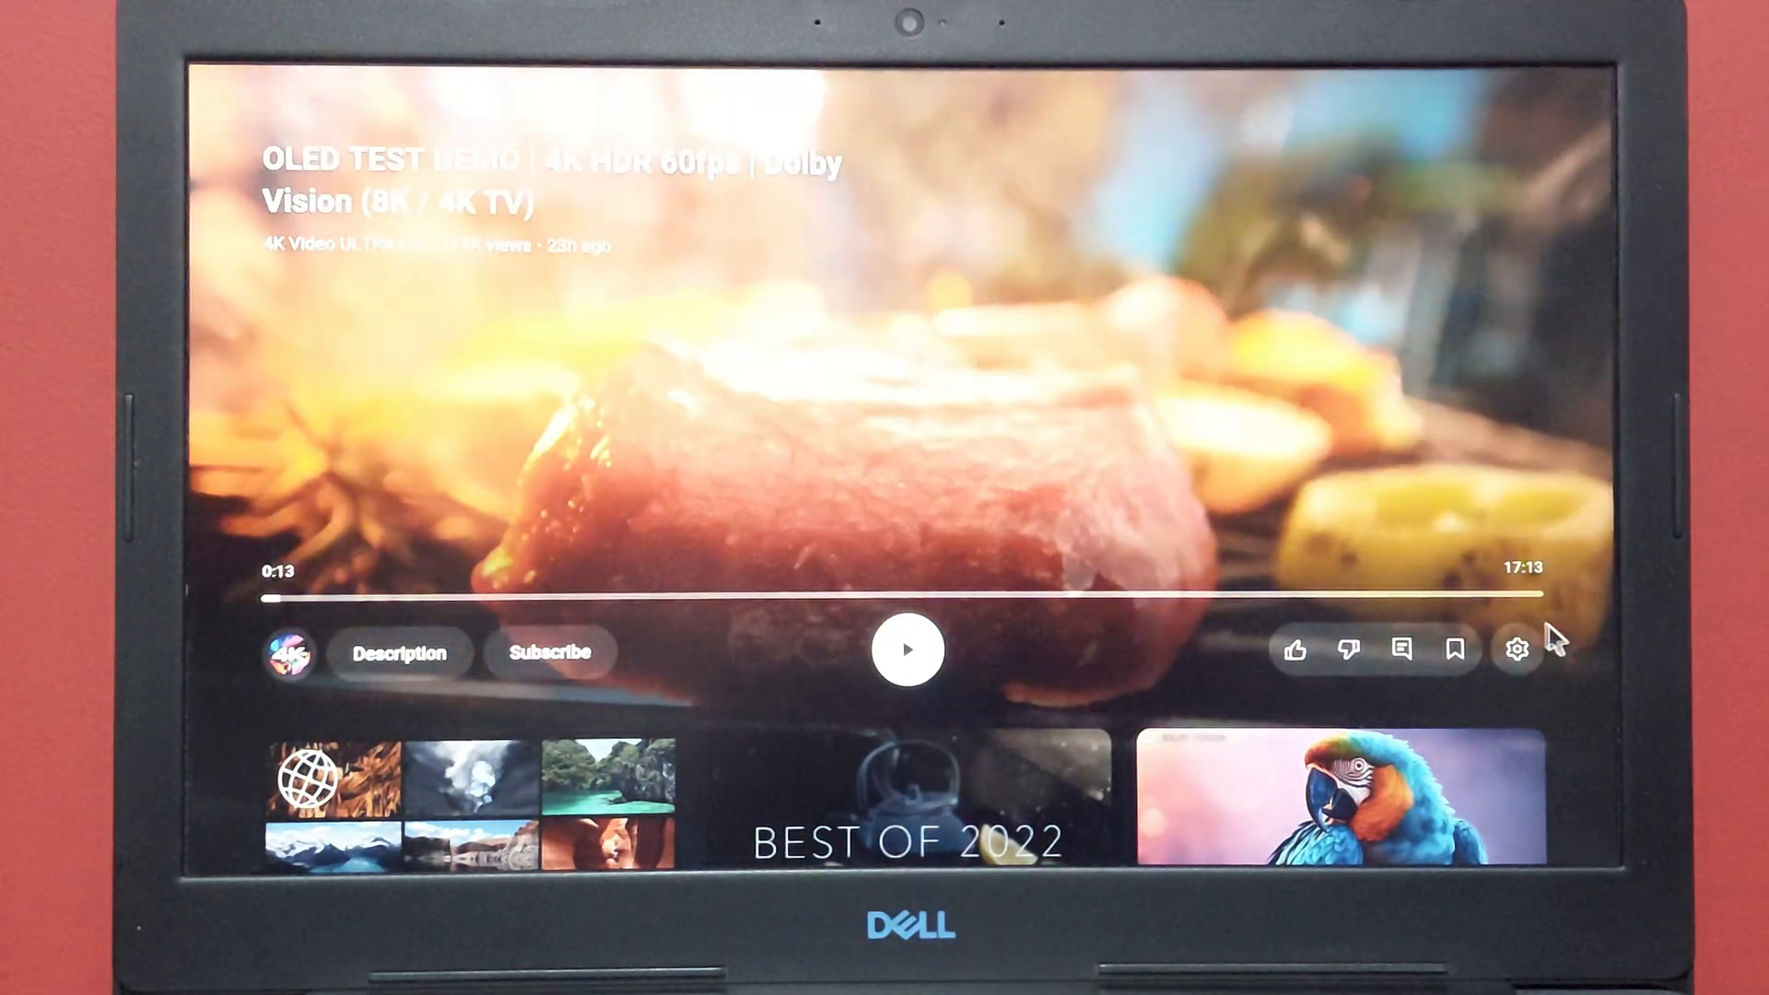
pyautogui.press('Home')
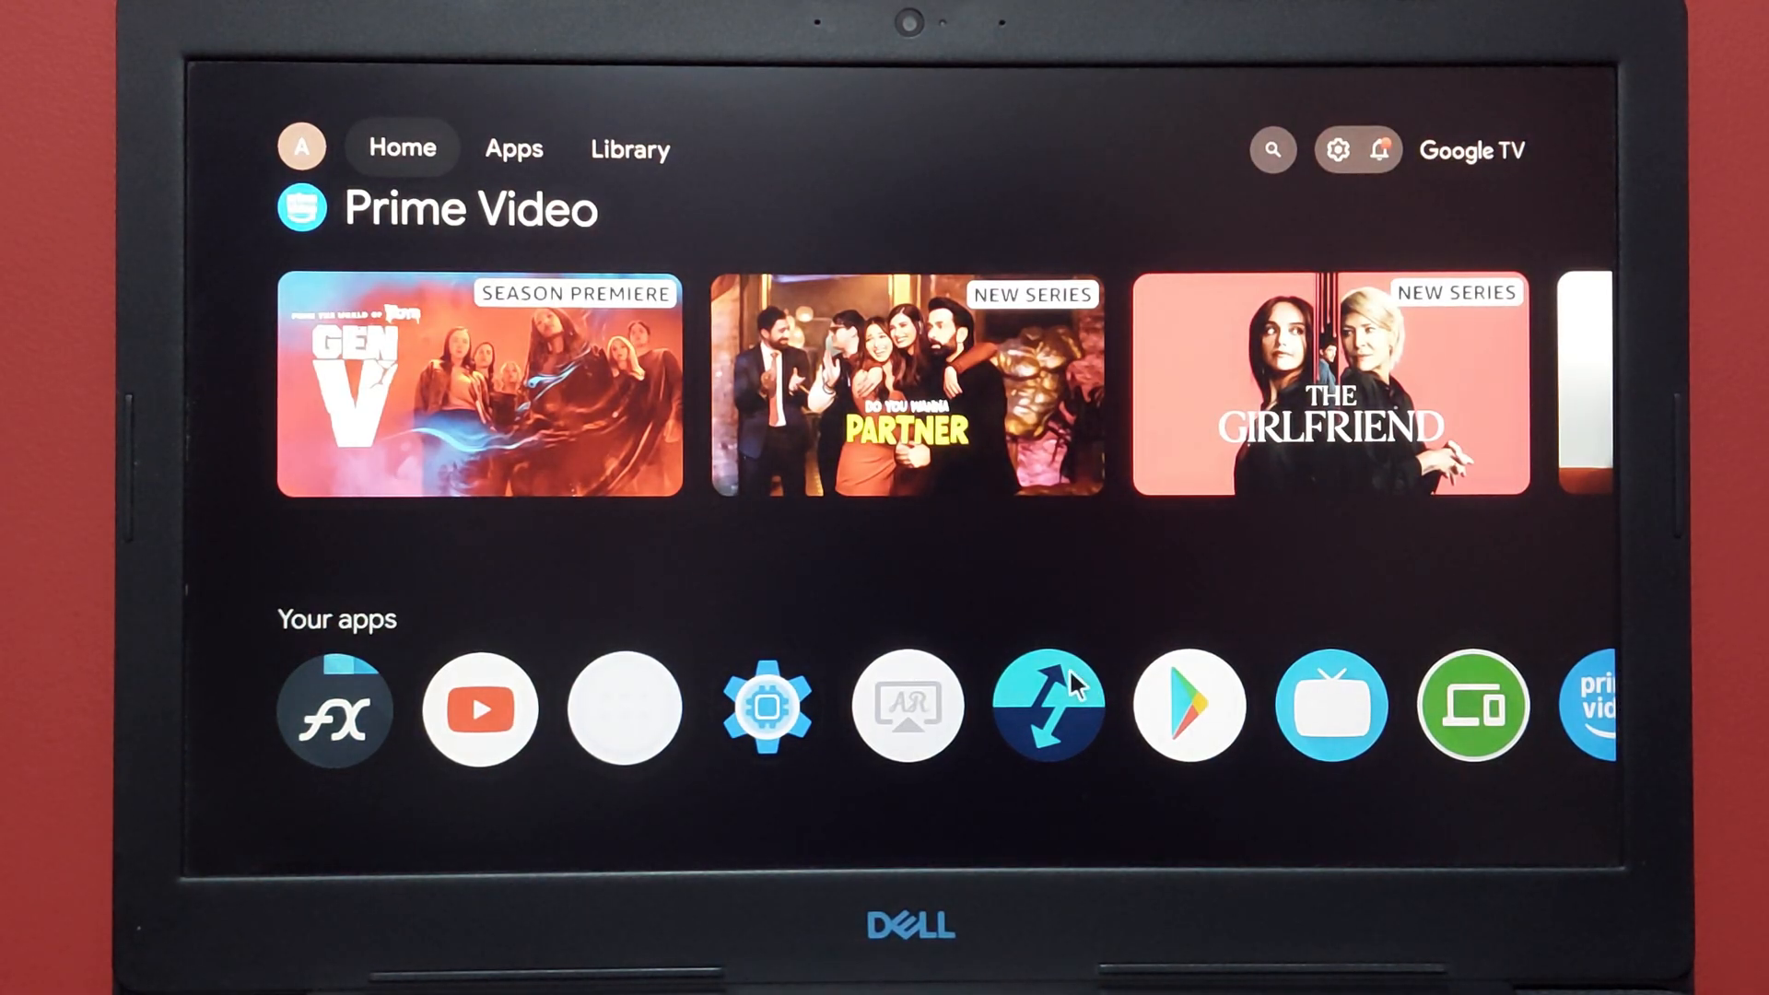
pyautogui.click(1337, 149)
pyautogui.click(1477, 145)
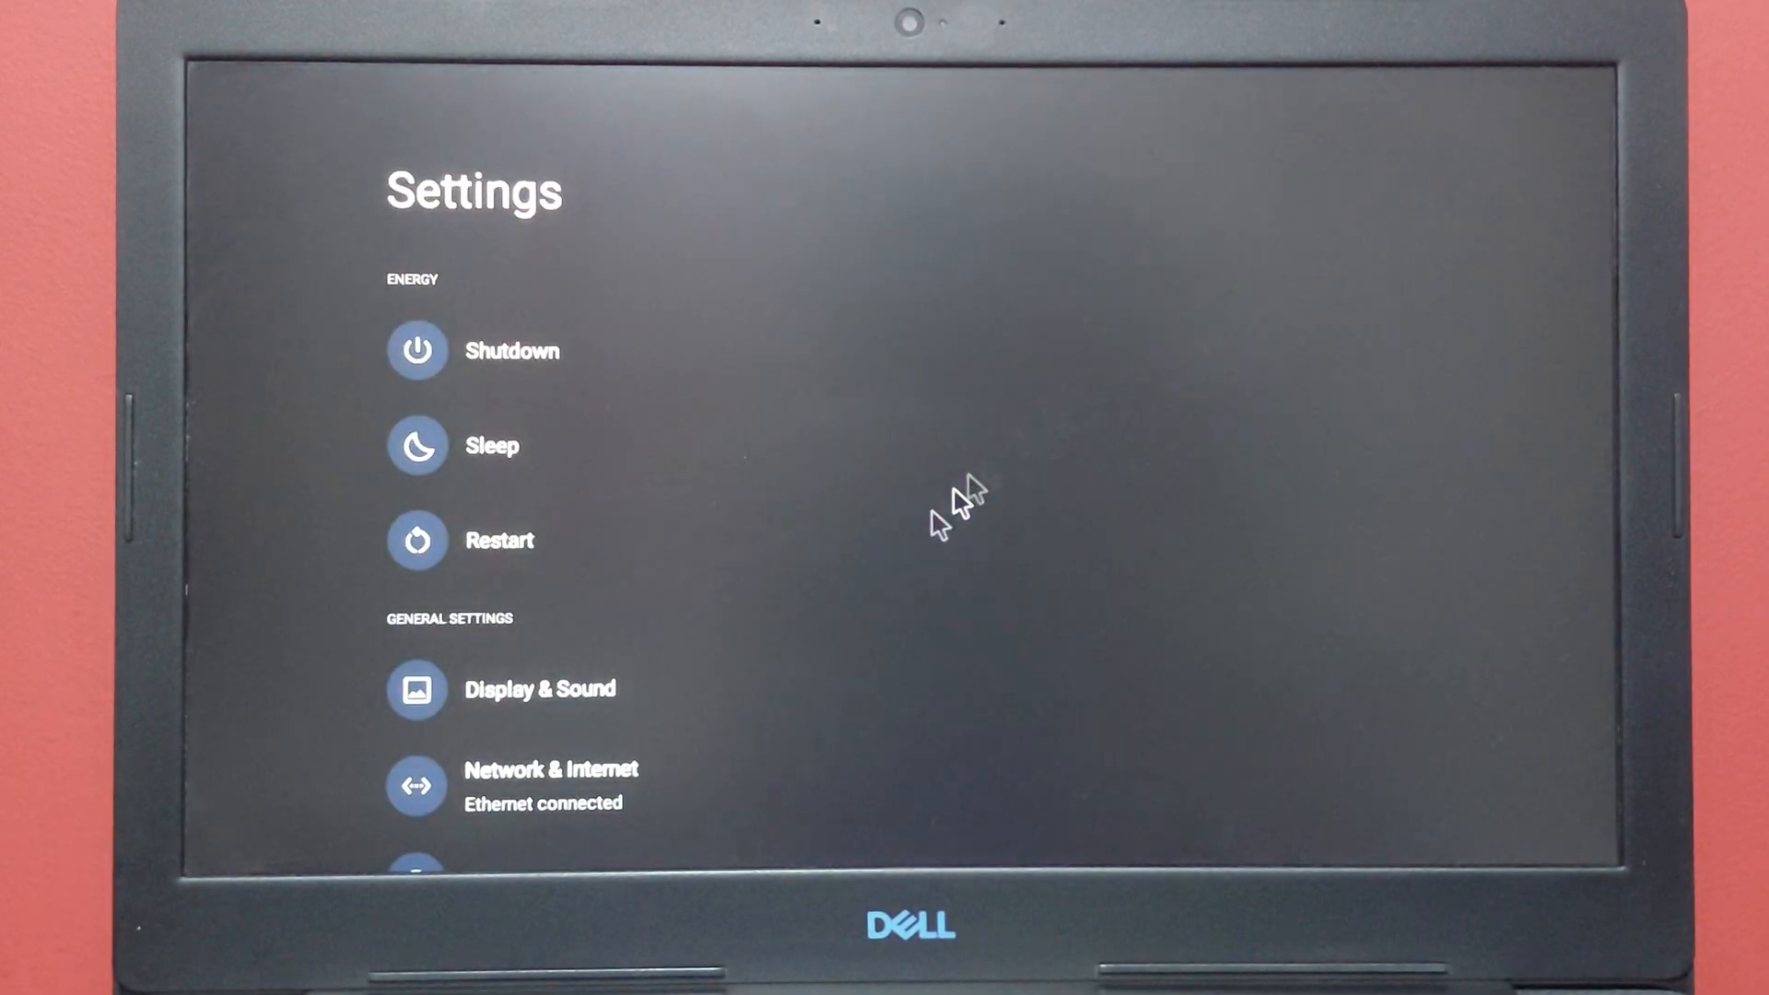
pyautogui.click(573, 575)
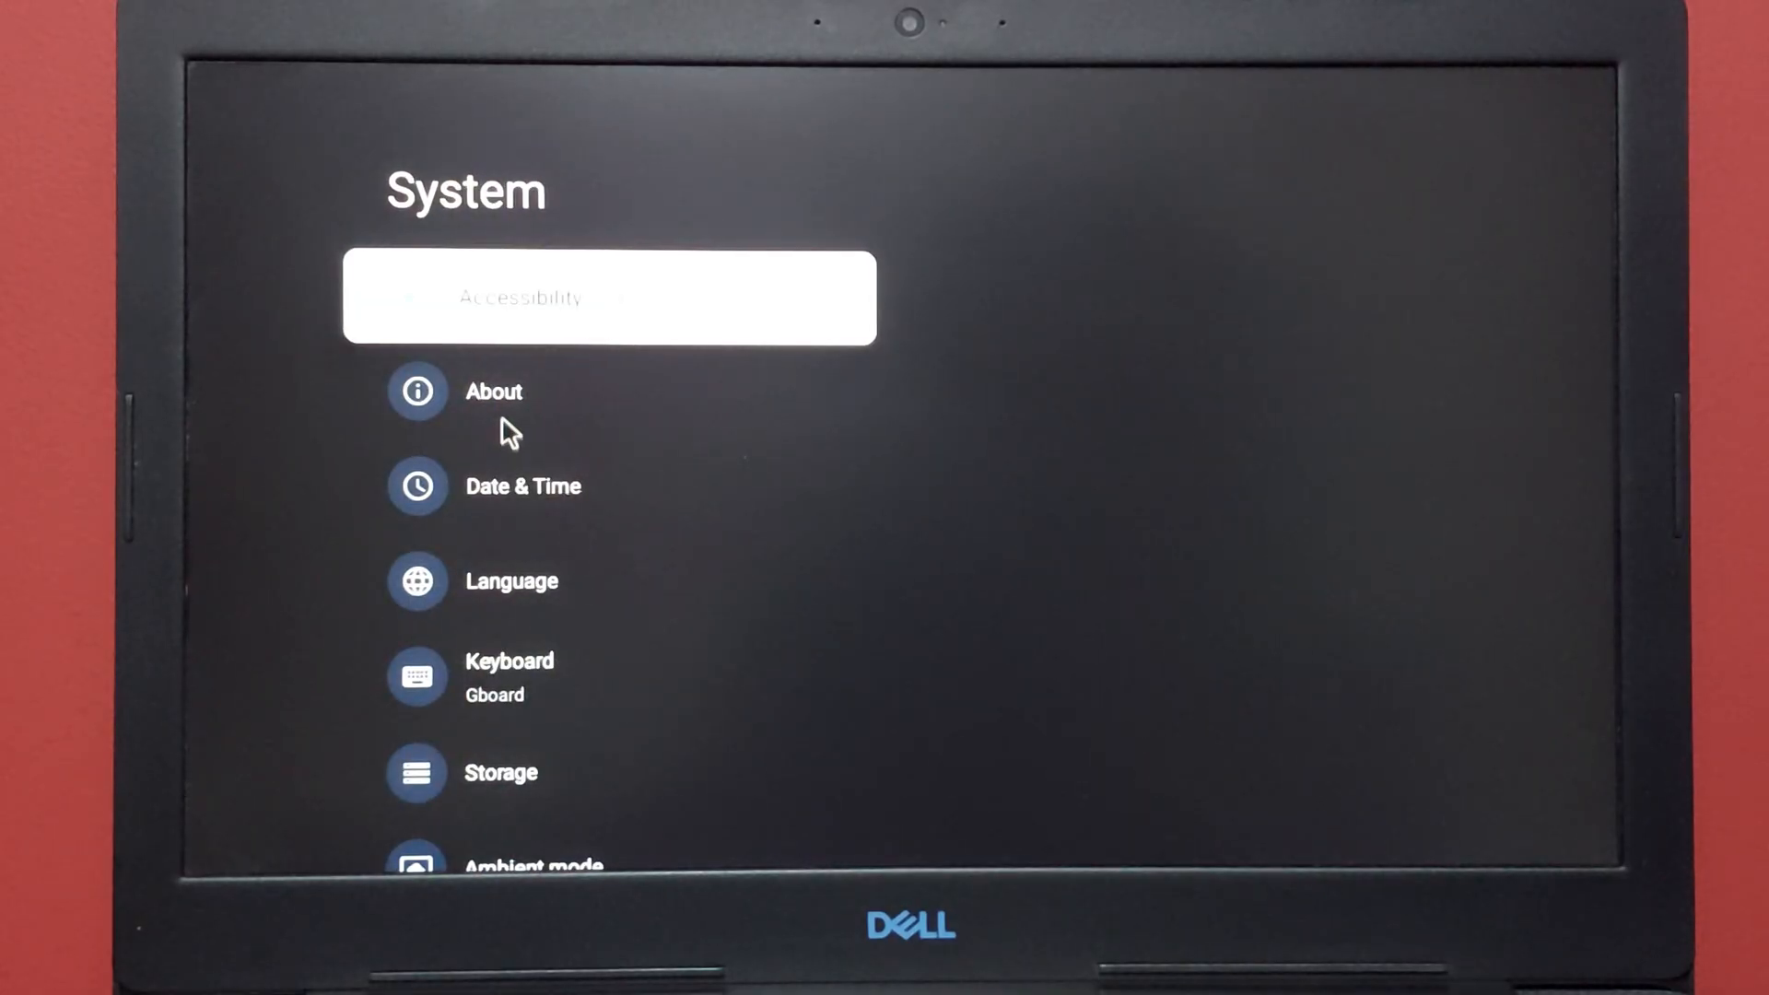
pyautogui.click(547, 772)
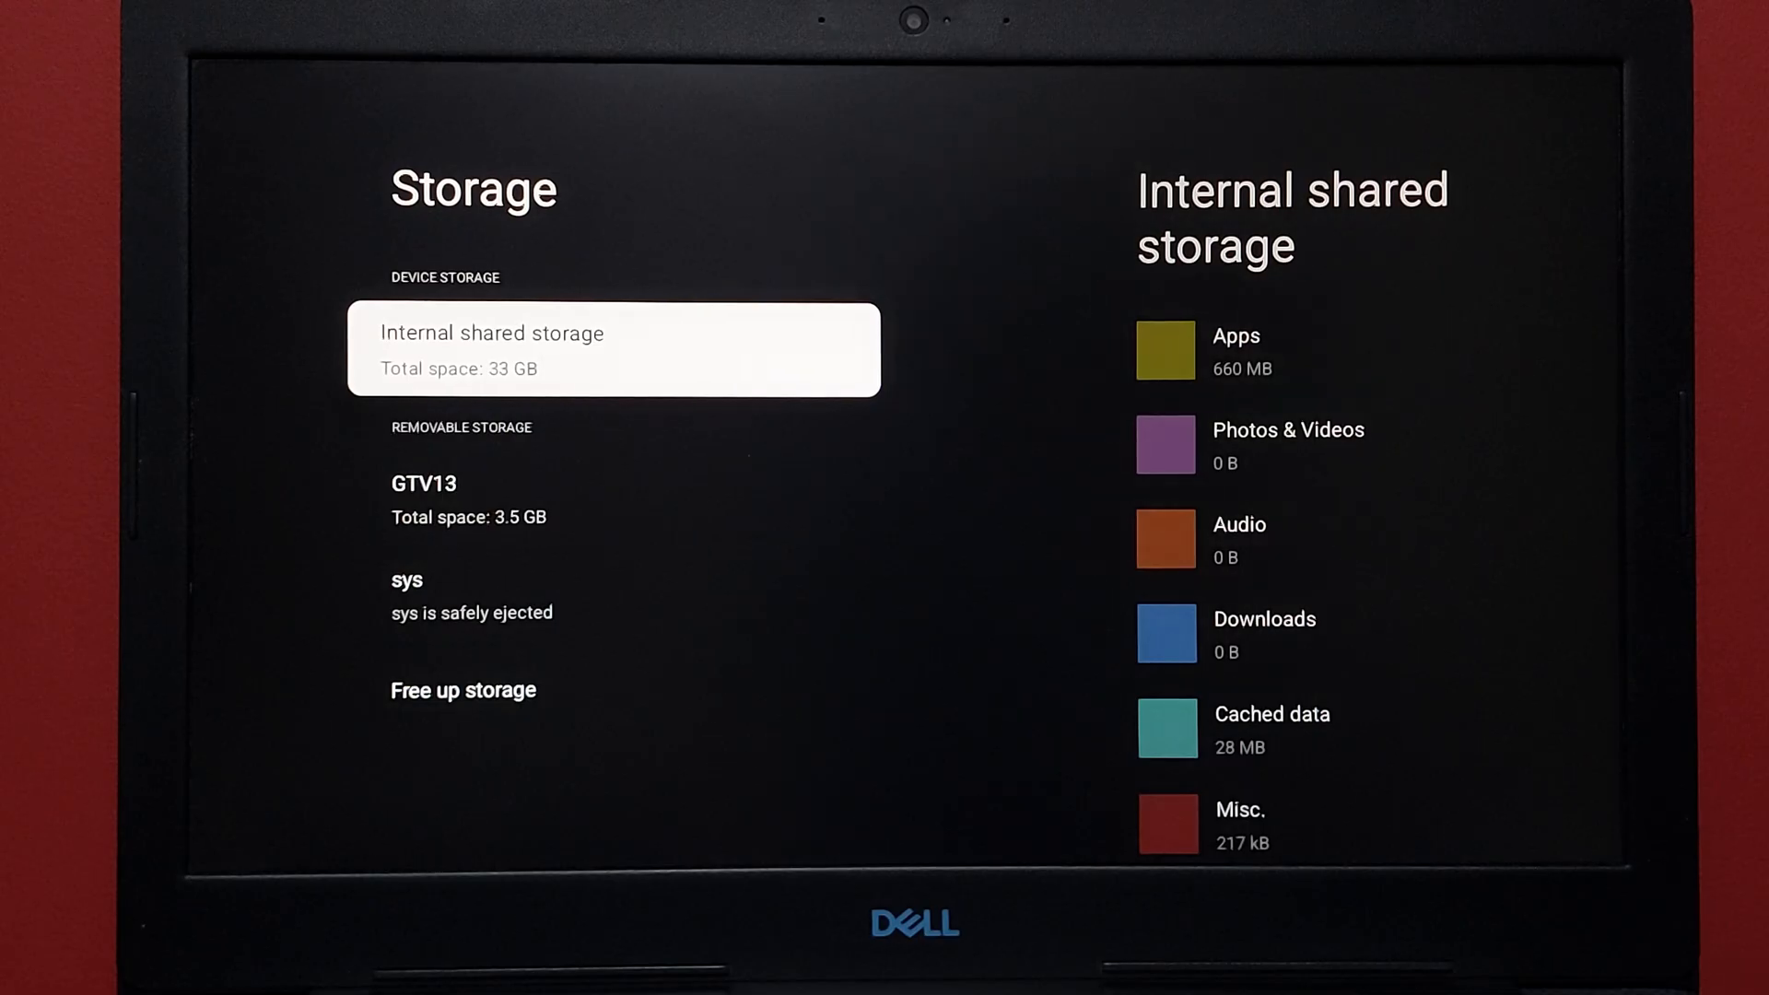
pyautogui.press('Home')
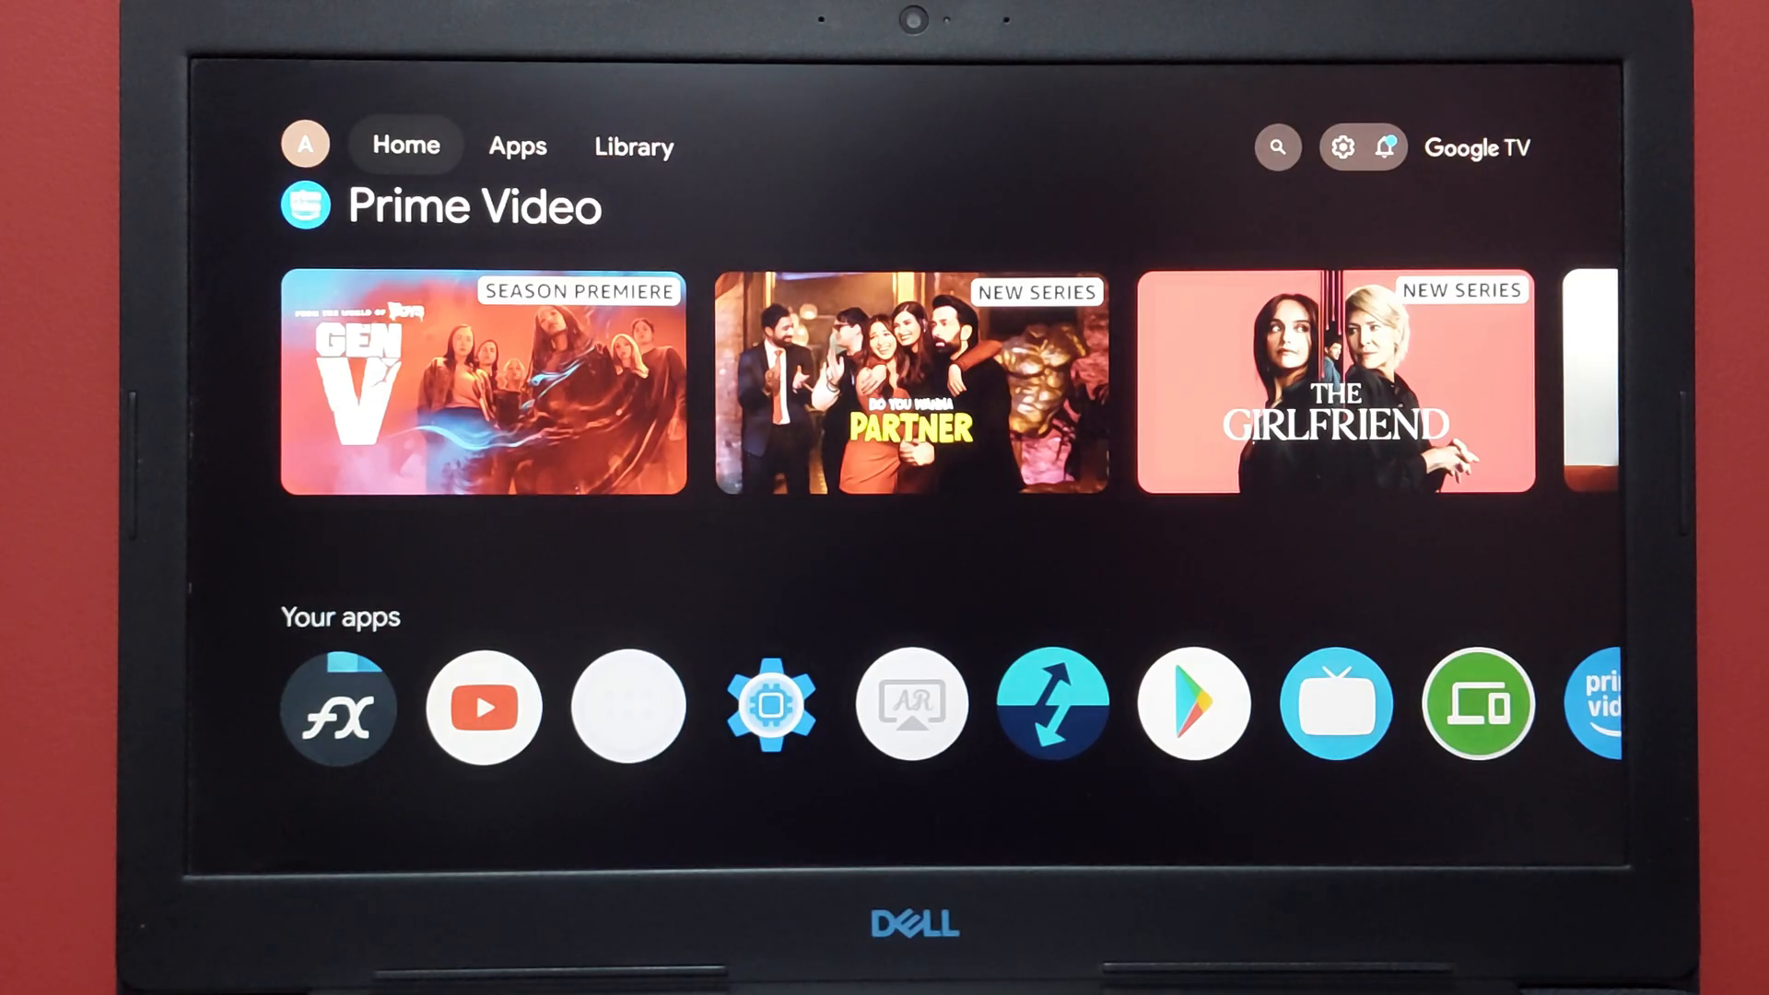